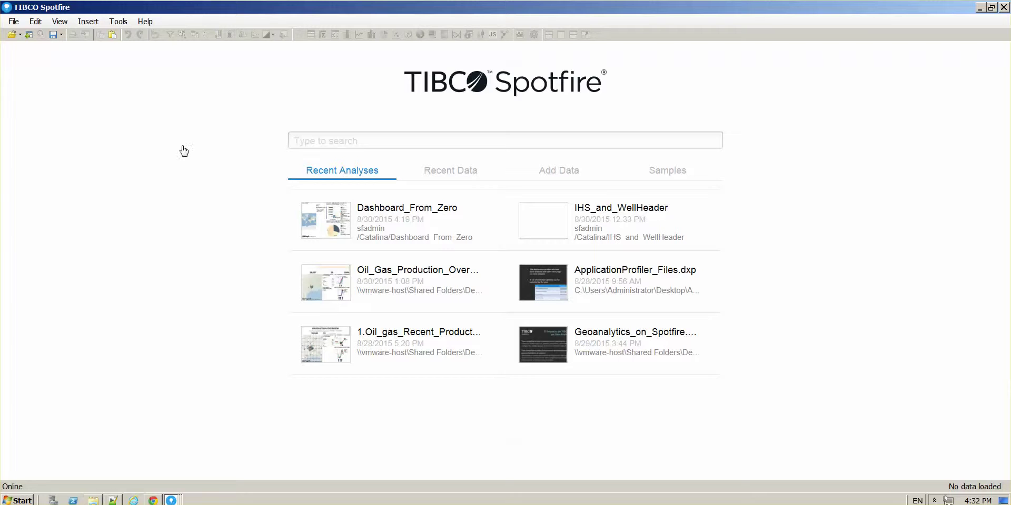
- Open the data file Dashboard_From_Zero.txt from the CirrusLogic folder
left_click(13, 22)
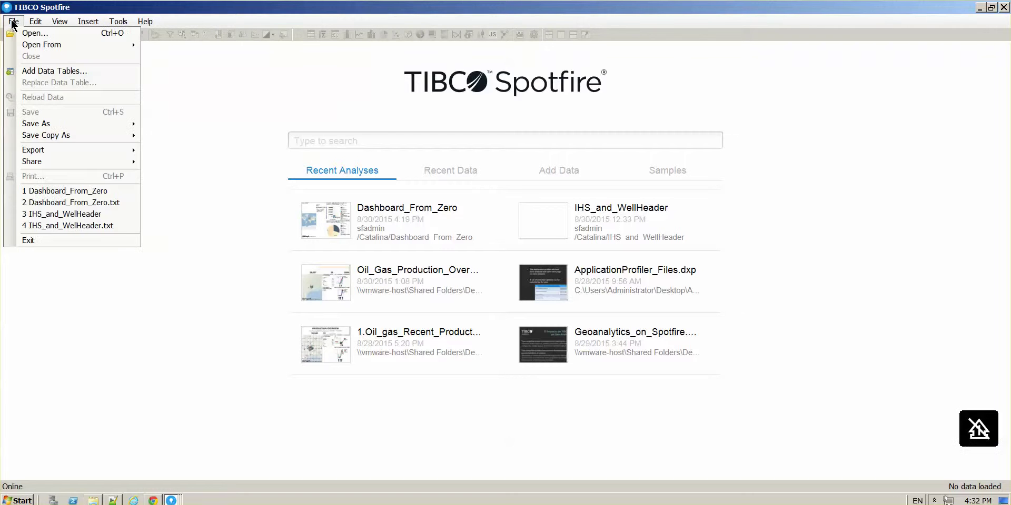
left_click(26, 33)
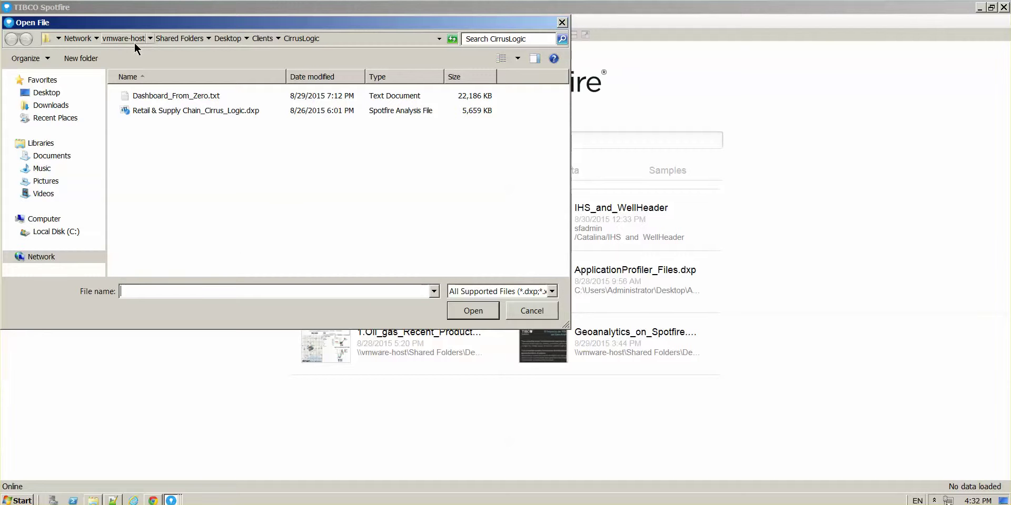
left_click(187, 98)
left_click(459, 311)
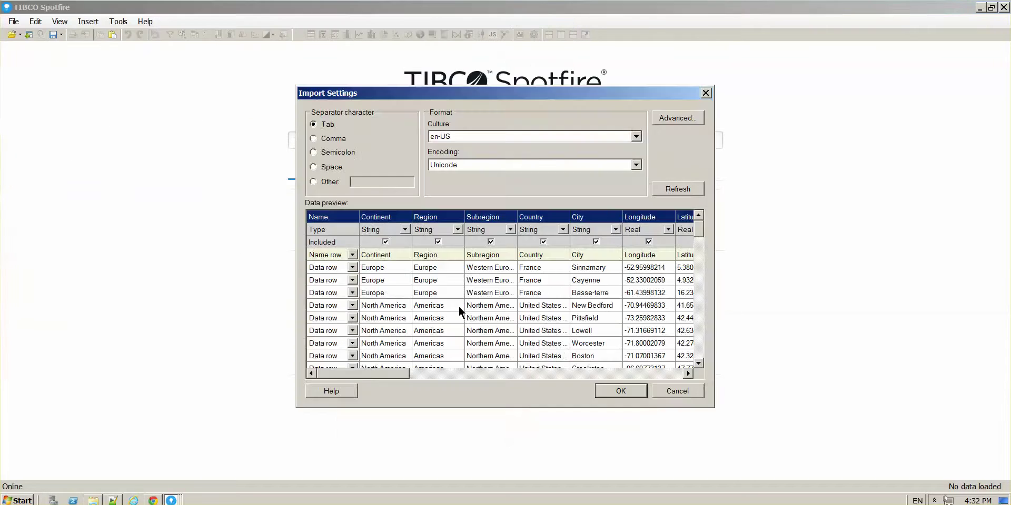
- Enlarge the import preview, keep the Continent column's type as String, and accept the import settings
left_click_drag(293, 83, 103, 58)
left_click_drag(716, 413, 912, 464)
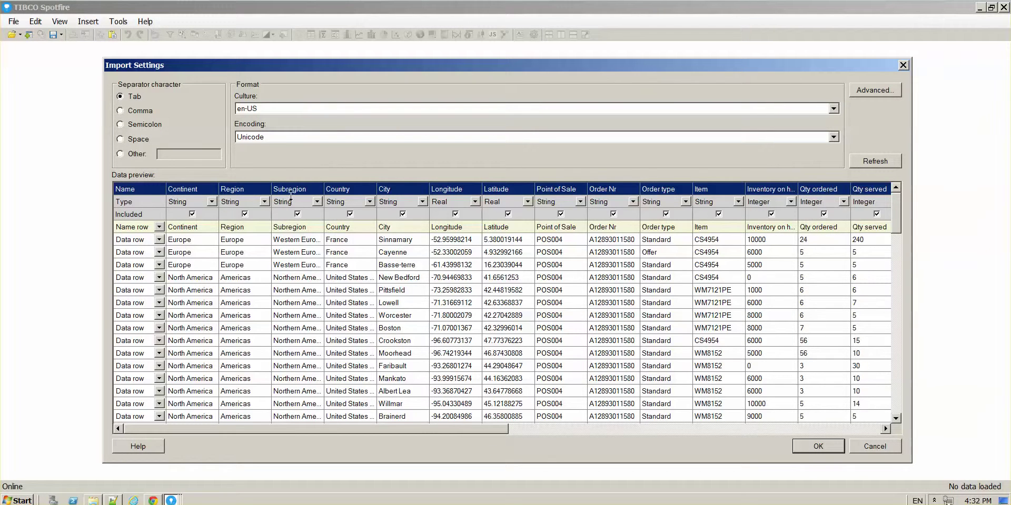
left_click(211, 202)
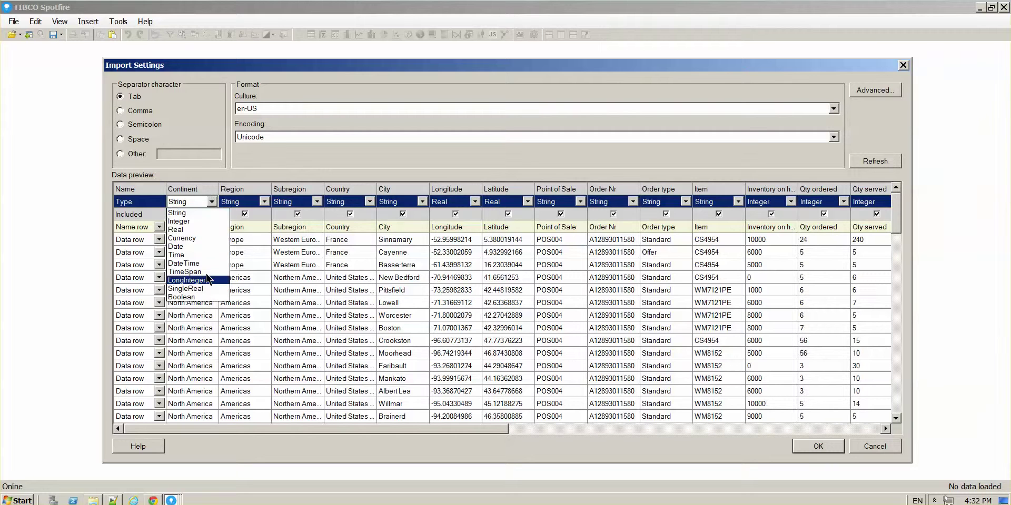
left_click(202, 215)
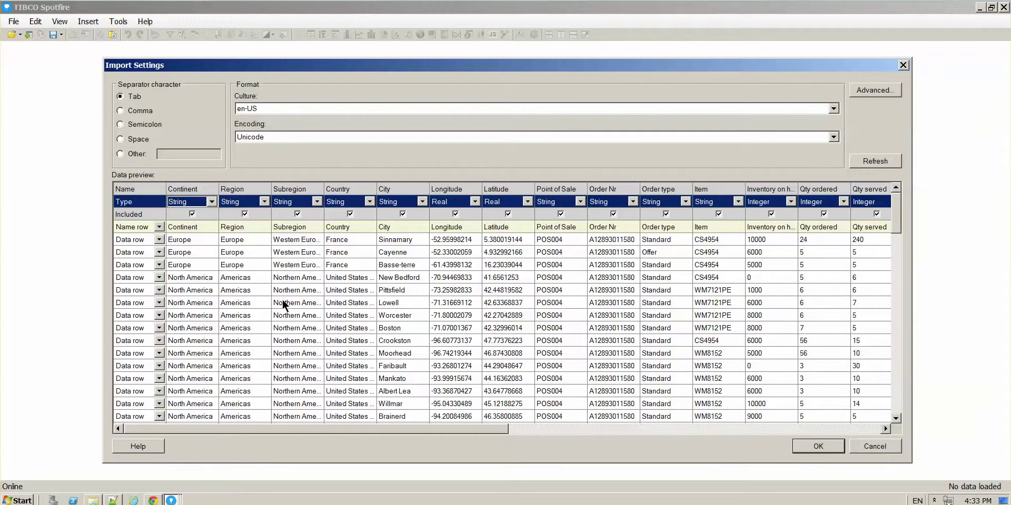
left_click(808, 448)
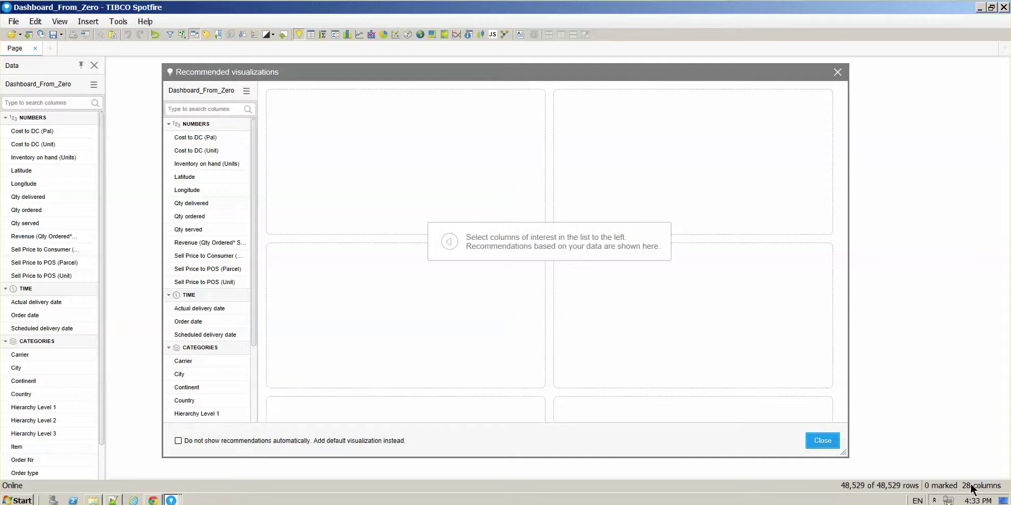
- Dismiss the recommended visualizations and add a table visualization of the imported data to the first page
left_click(822, 442)
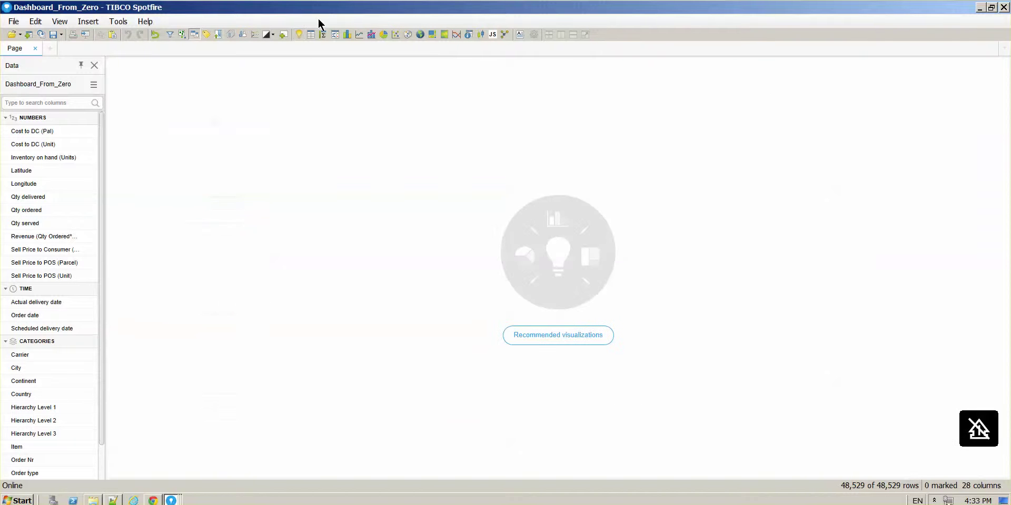
left_click(310, 34)
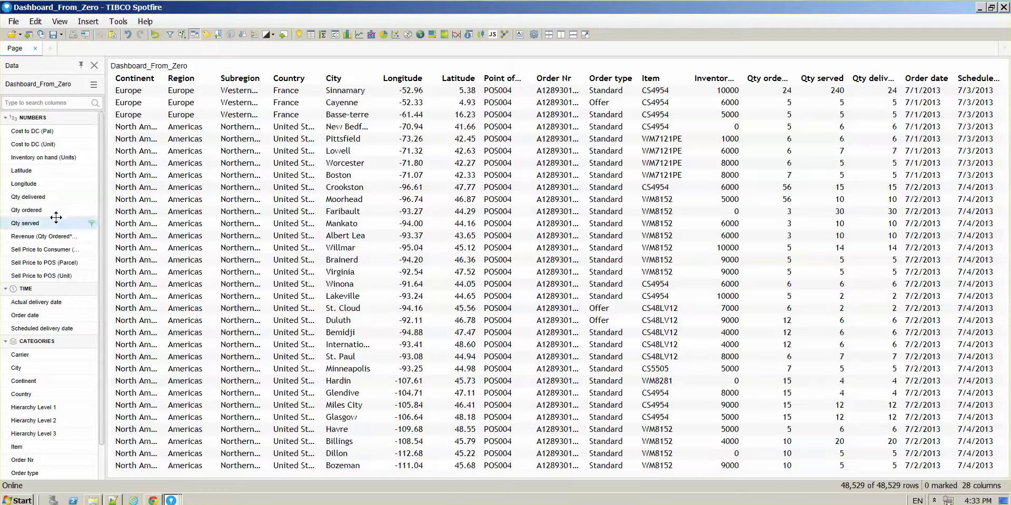
left_click_drag(15, 270, 71, 117)
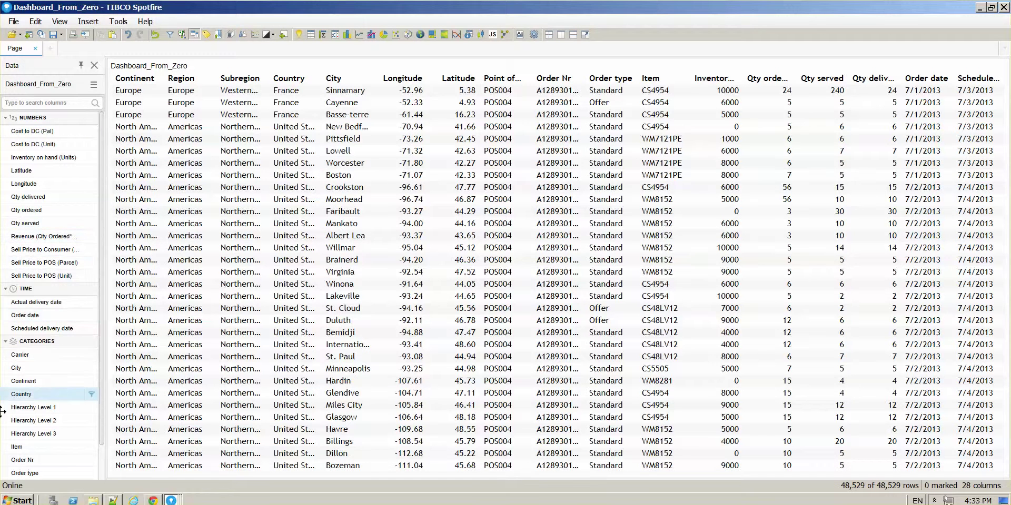
left_click_drag(27, 315, 148, 313)
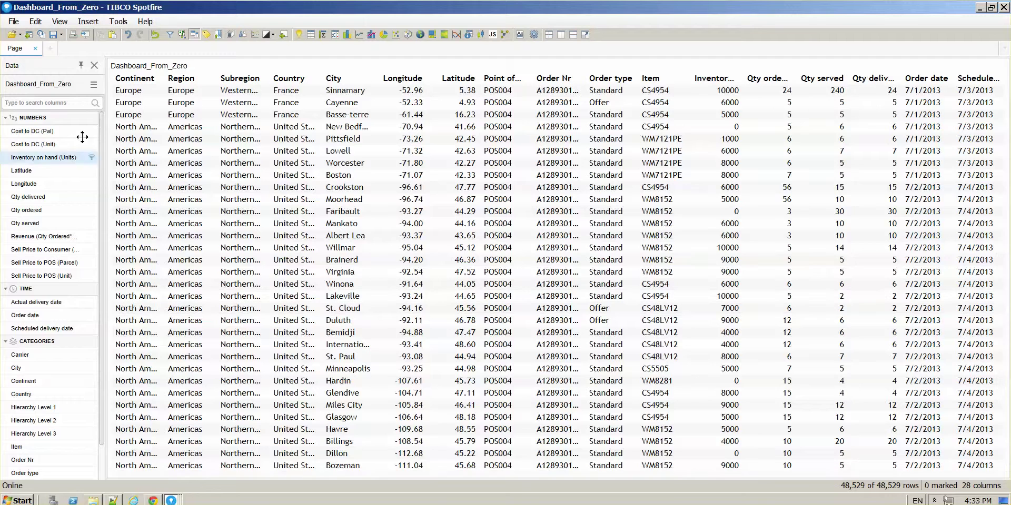
- Add a new page and insert the recommended map chart with shaded country shapes for the Country column
left_click(51, 49)
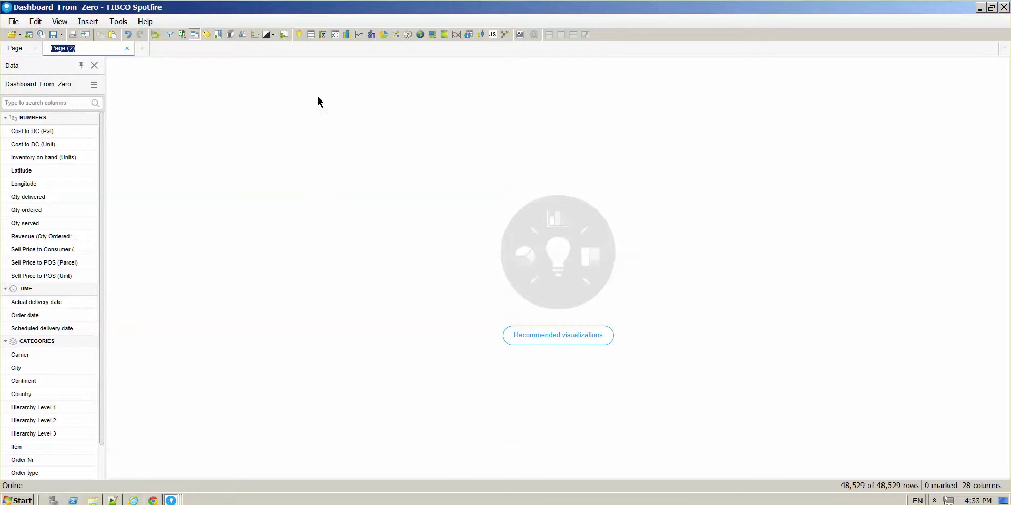
left_click(299, 35)
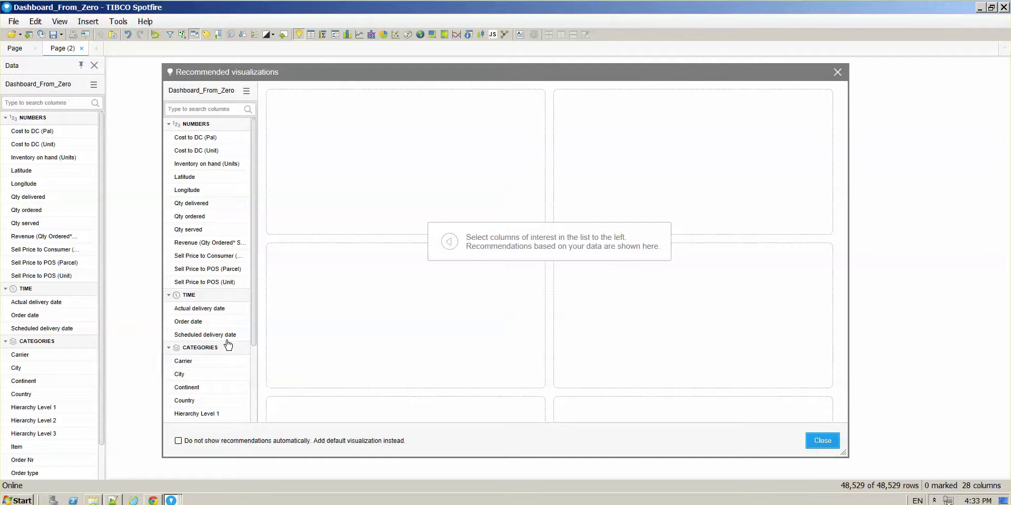
left_click_drag(254, 326, 256, 374)
scroll(256, 374, "down", 1)
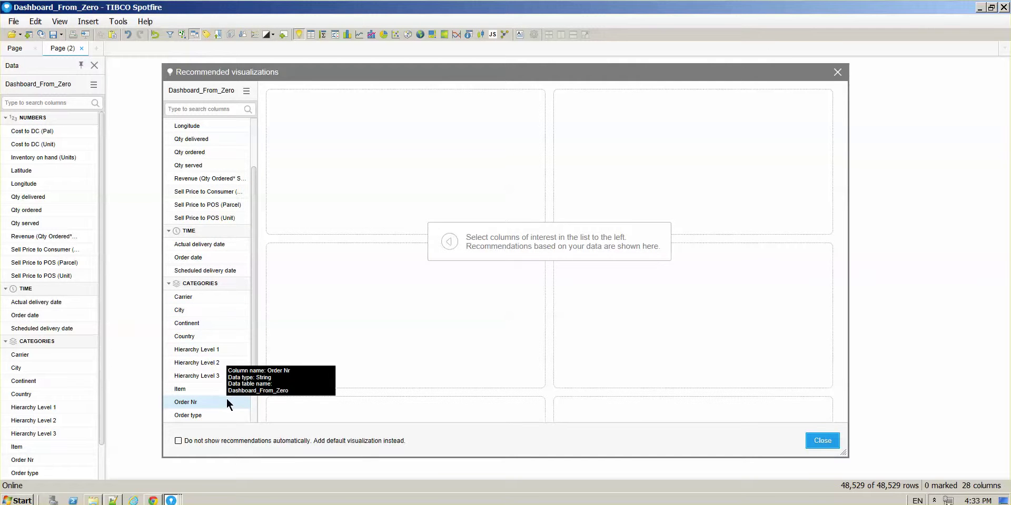
left_click(204, 336)
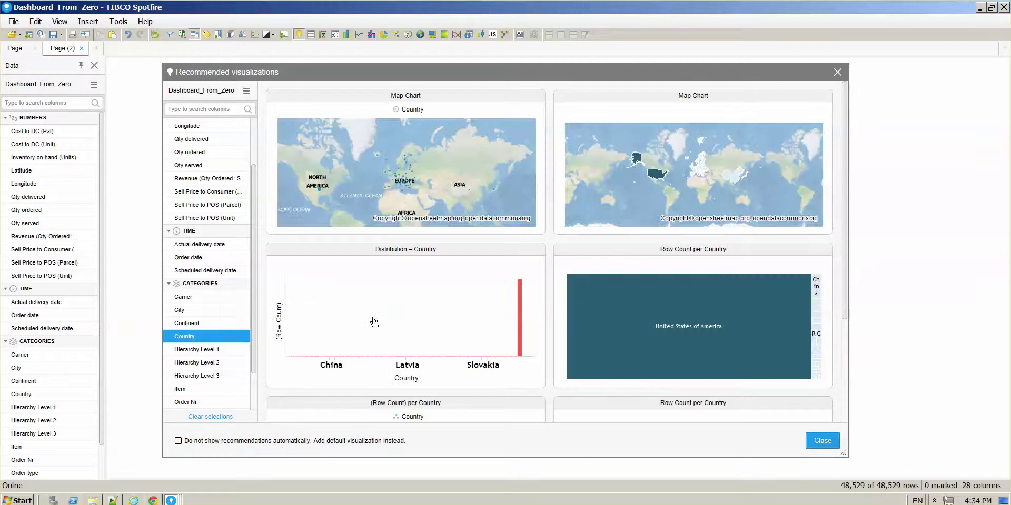
left_click(706, 169)
left_click(821, 441)
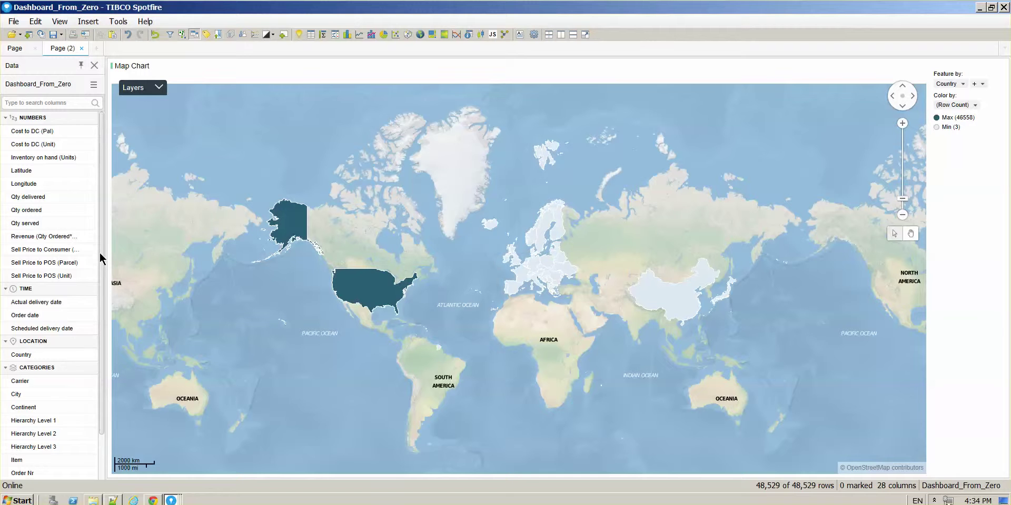
- Color the map's countries by Subregion, and mark the legend's subregions one at a time before clearing the marking
scroll(100, 253, "down", 2)
left_click_drag(54, 473, 477, 284)
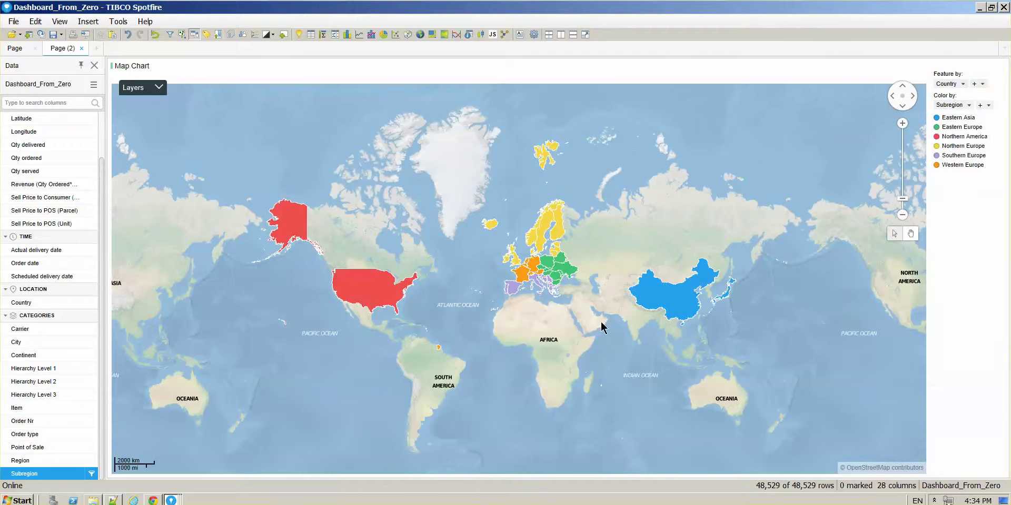
left_click(967, 120)
left_click(965, 131)
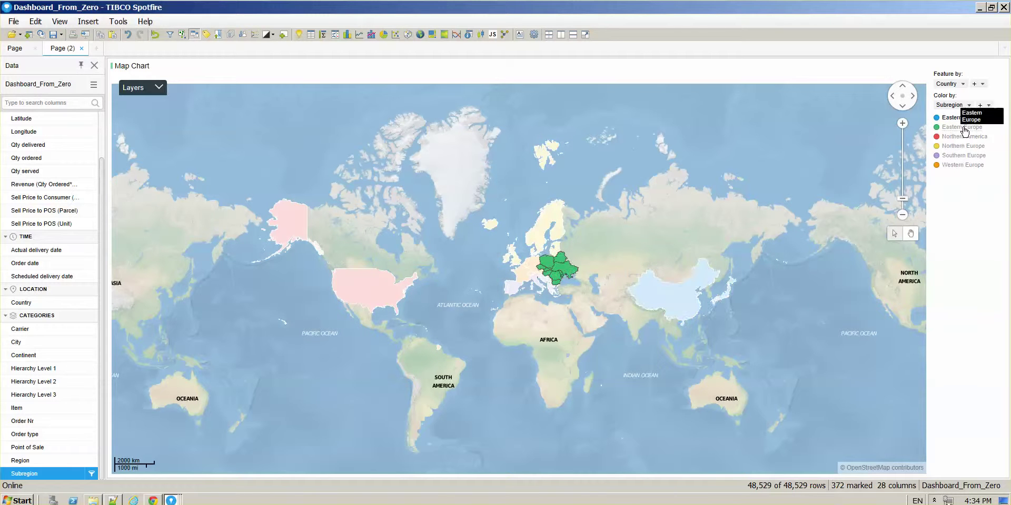
left_click(964, 137)
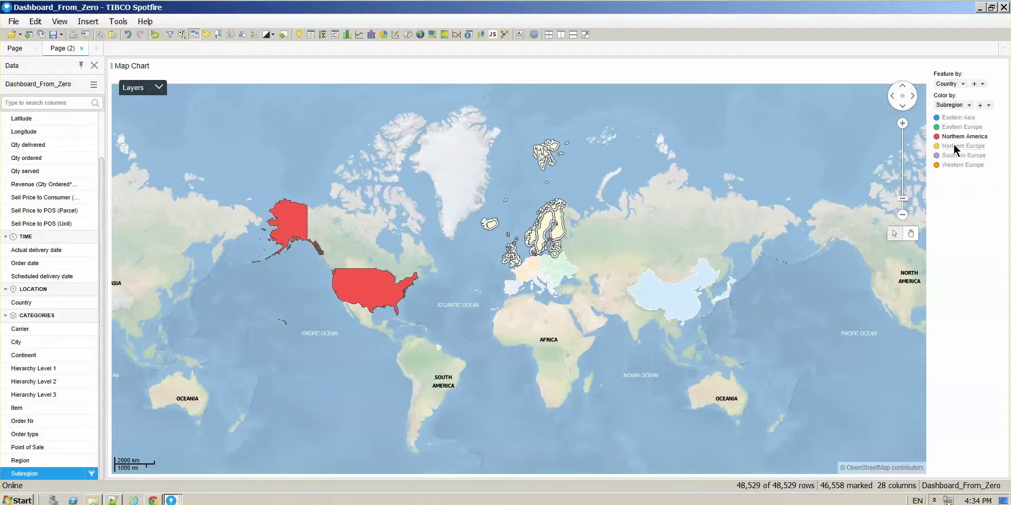
left_click(956, 146)
left_click(956, 156)
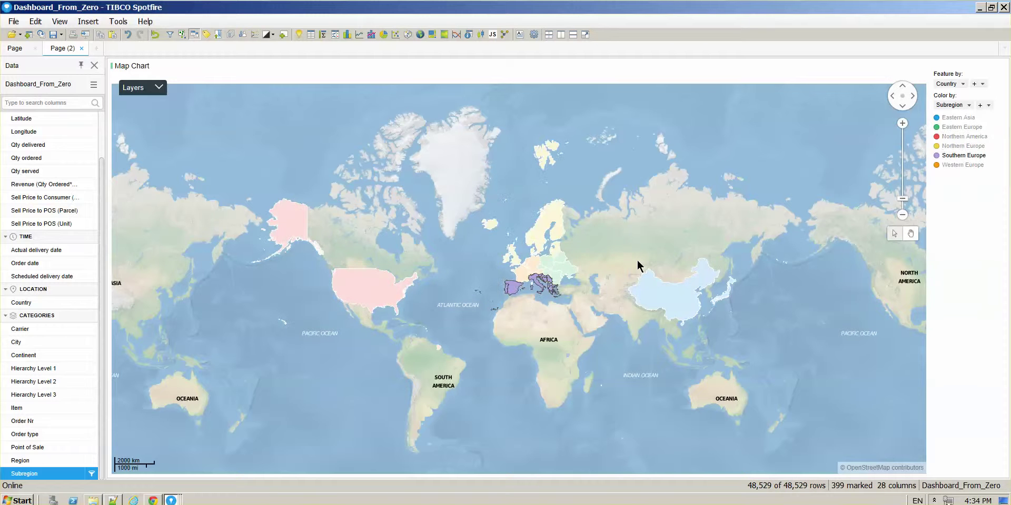
left_click(639, 256)
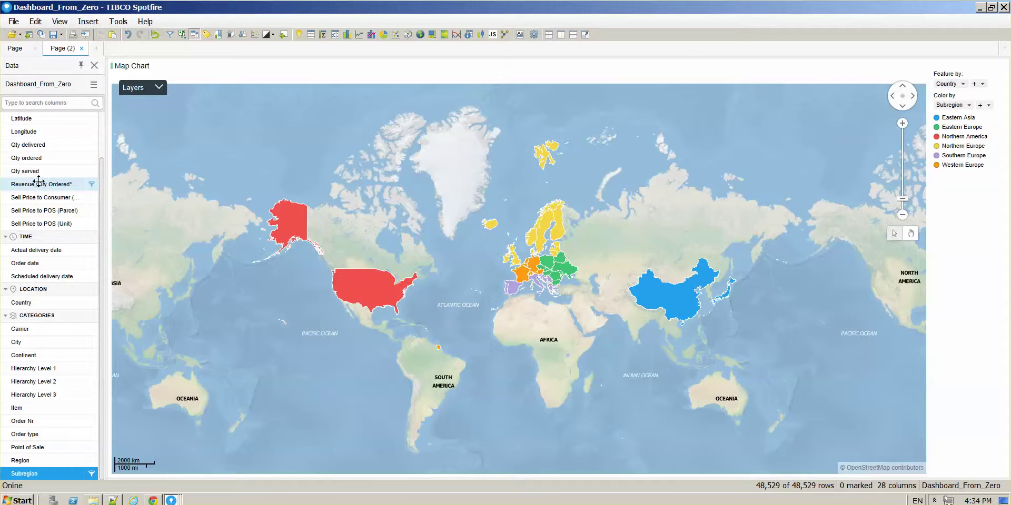
- Color the map's countries by the Revenue column, using light green for the maximum and light red for the minimum
left_click_drag(24, 186, 476, 282)
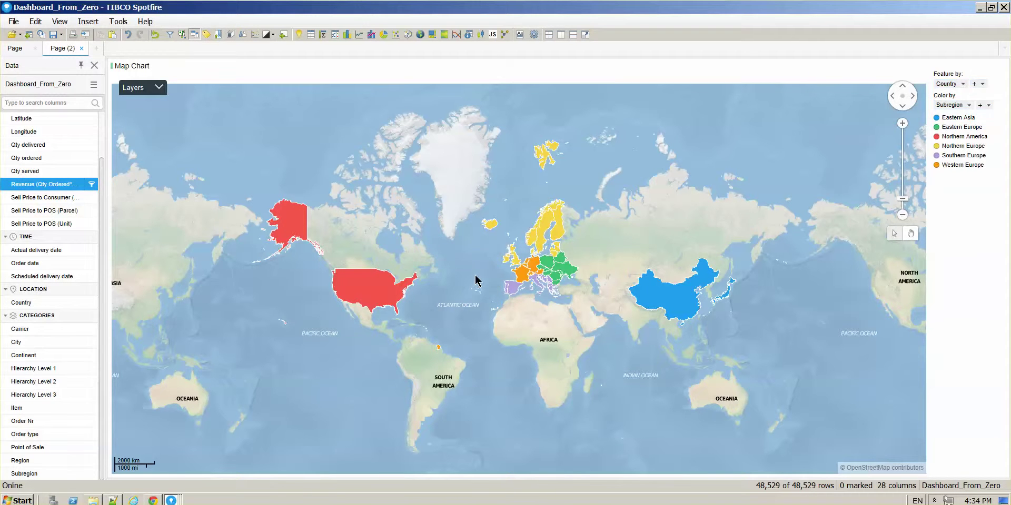
left_click(936, 118)
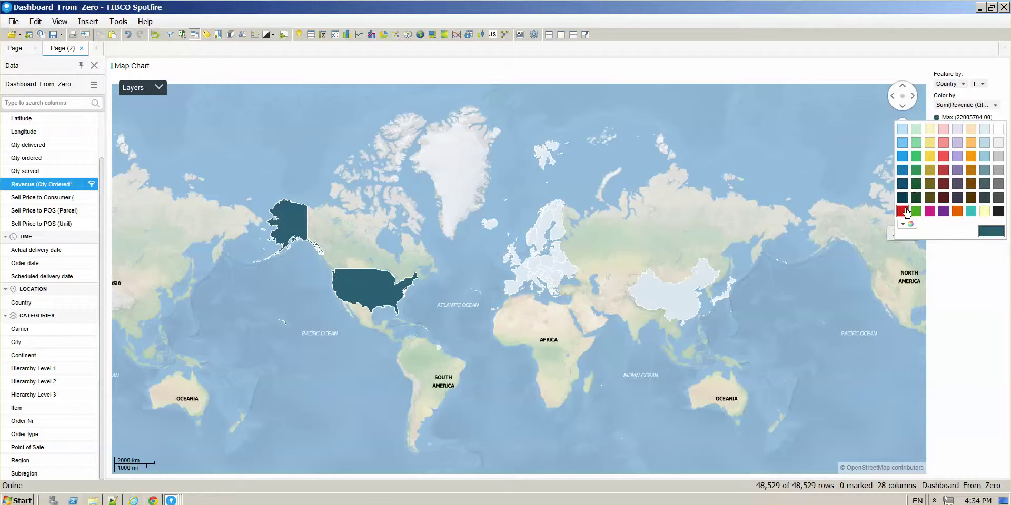
left_click(916, 129)
left_click(937, 129)
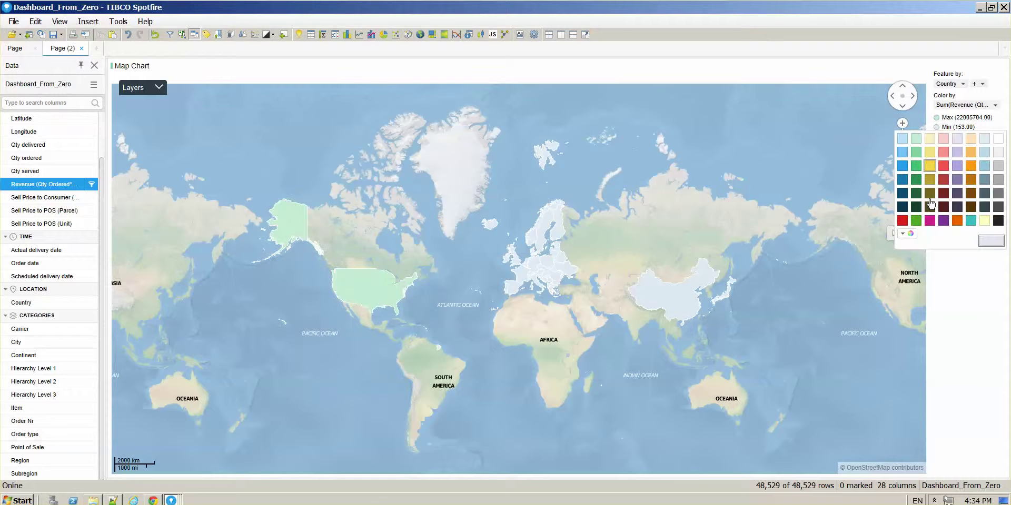
left_click(943, 155)
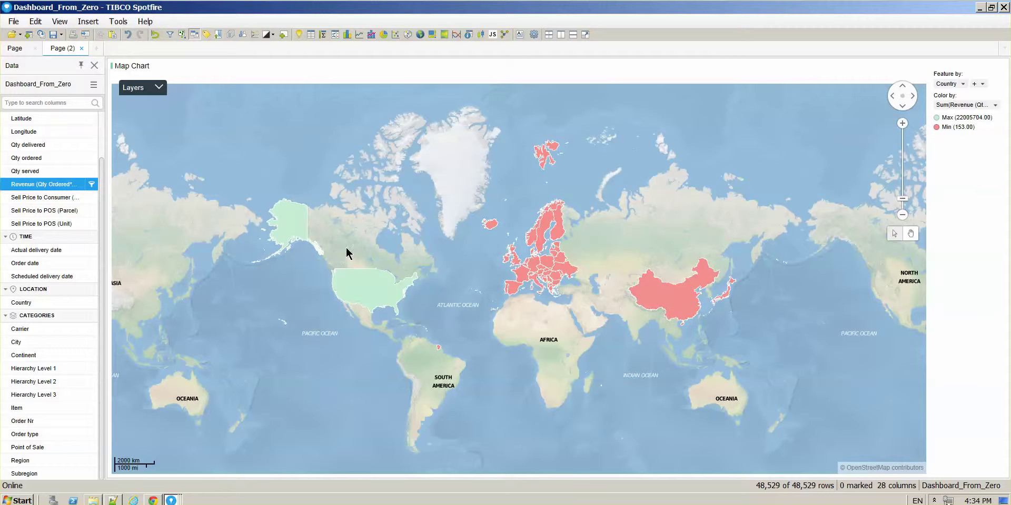
- Add a point to the feature layer's color gradient, set it to Median, and color it pale yellow
right_click(607, 174)
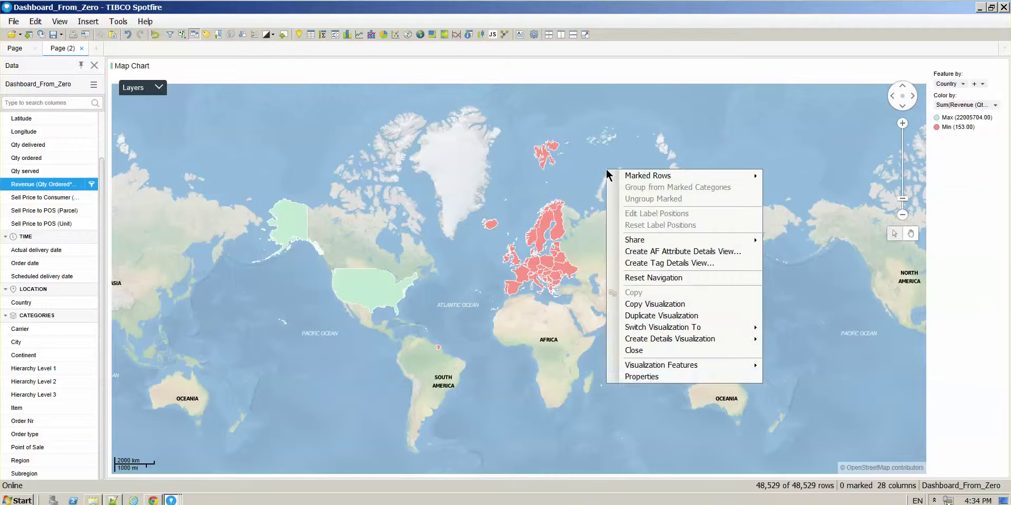
left_click(649, 377)
left_click(318, 160)
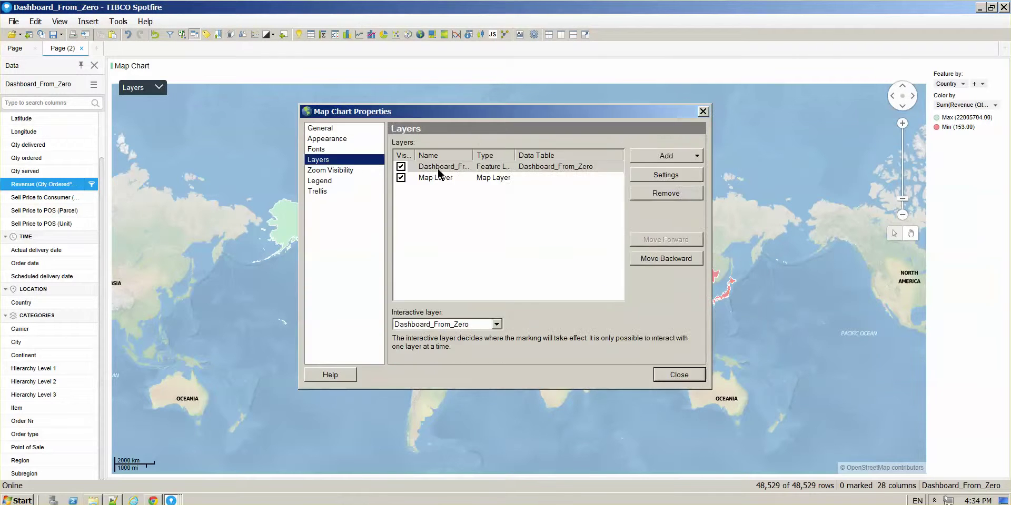
left_click(653, 175)
left_click(379, 170)
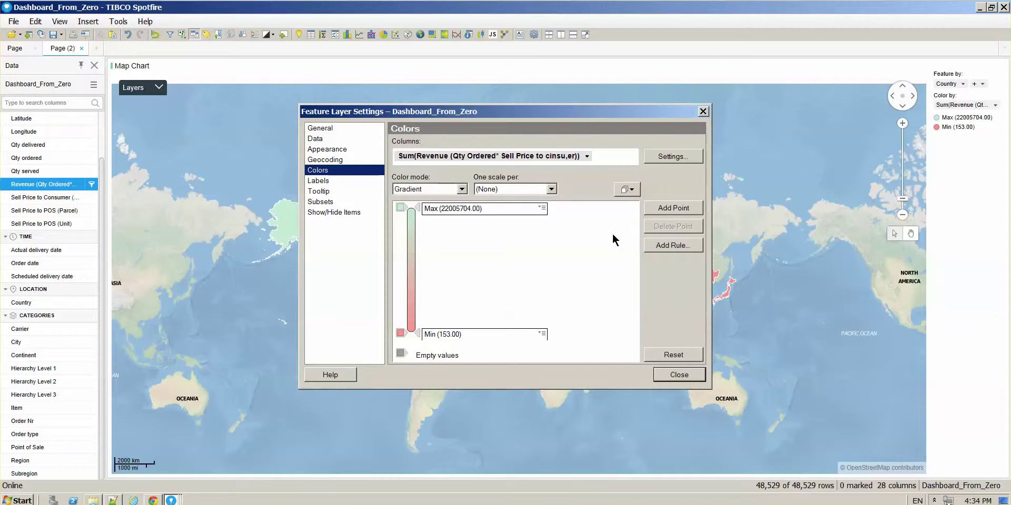
left_click(672, 209)
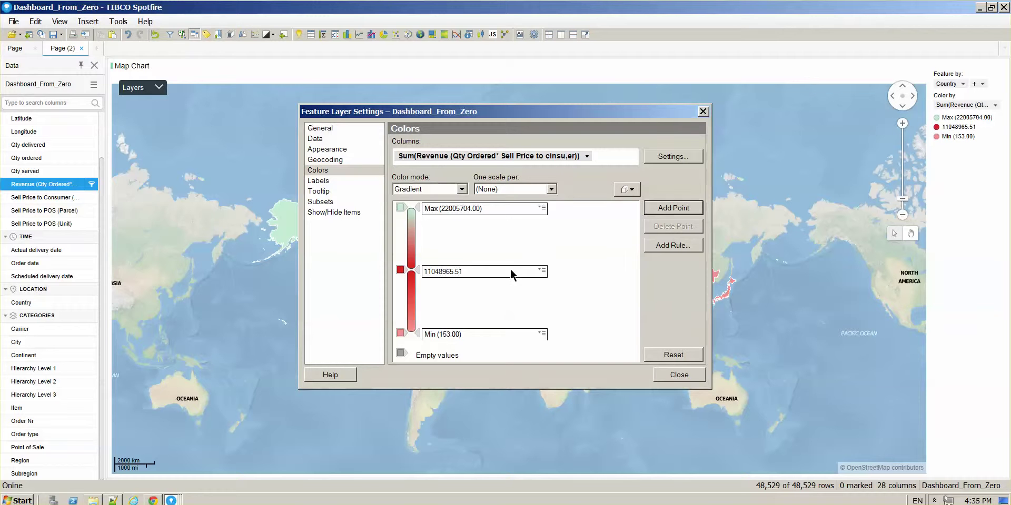
left_click(542, 271)
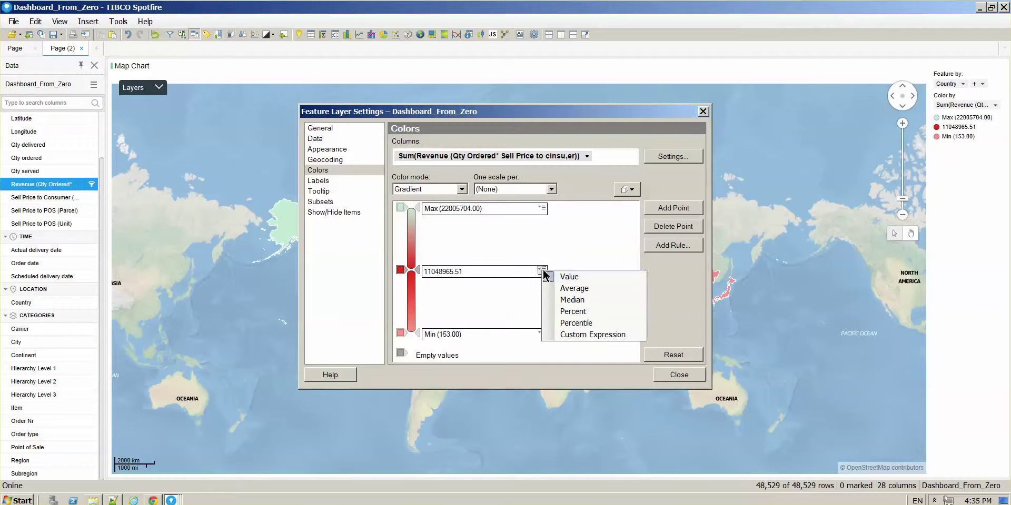
left_click(564, 304)
left_click(400, 320)
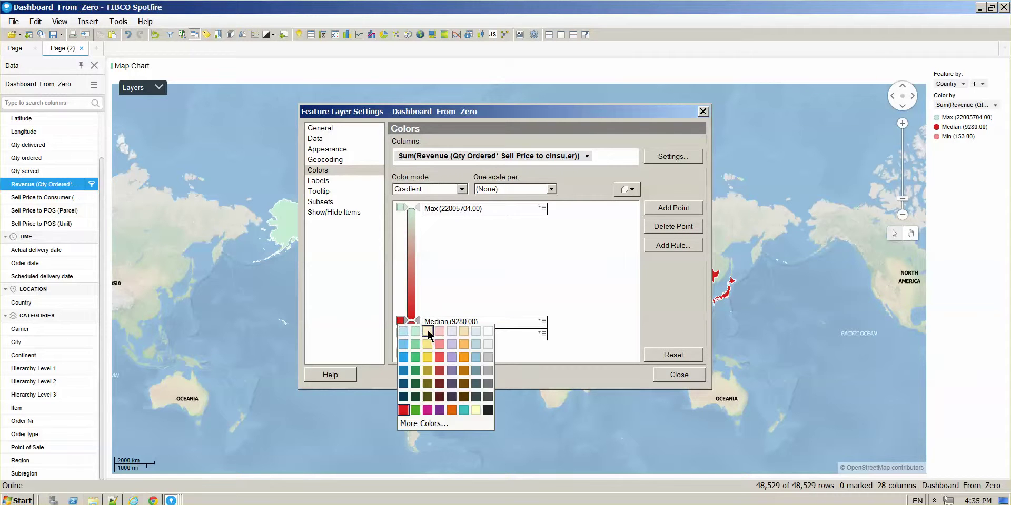
left_click(430, 336)
- Change the gradient's maximum color to a stronger green and close the layer and map chart settings
left_click(400, 207)
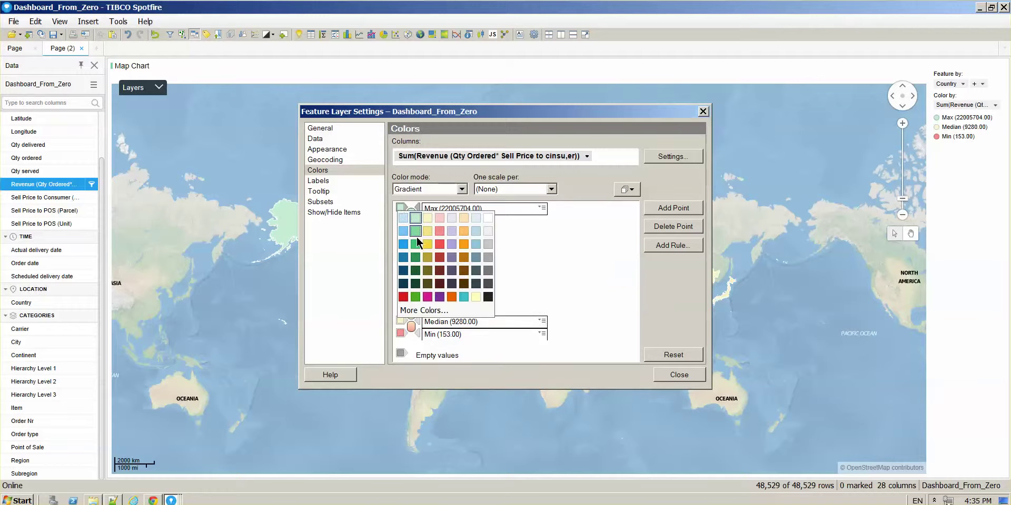
left_click(419, 244)
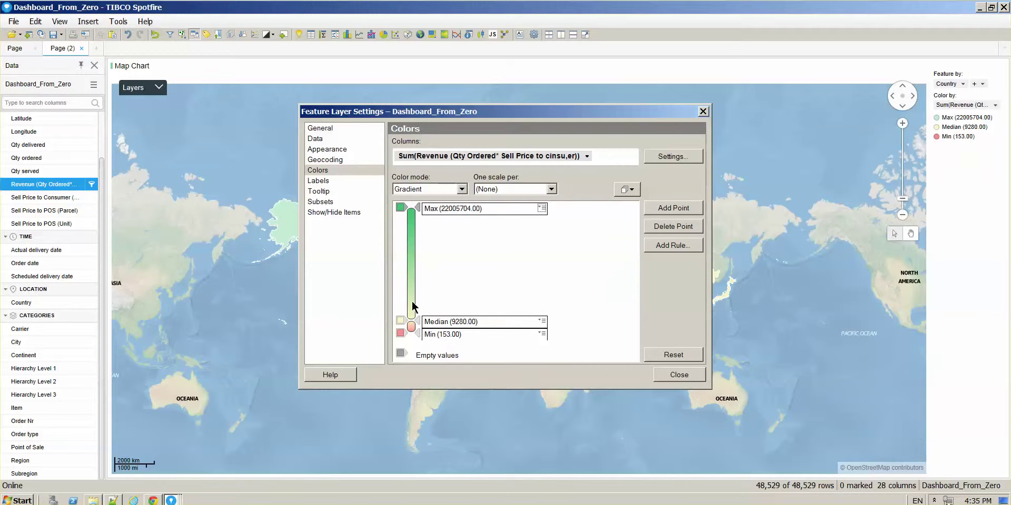
left_click(674, 374)
left_click(678, 373)
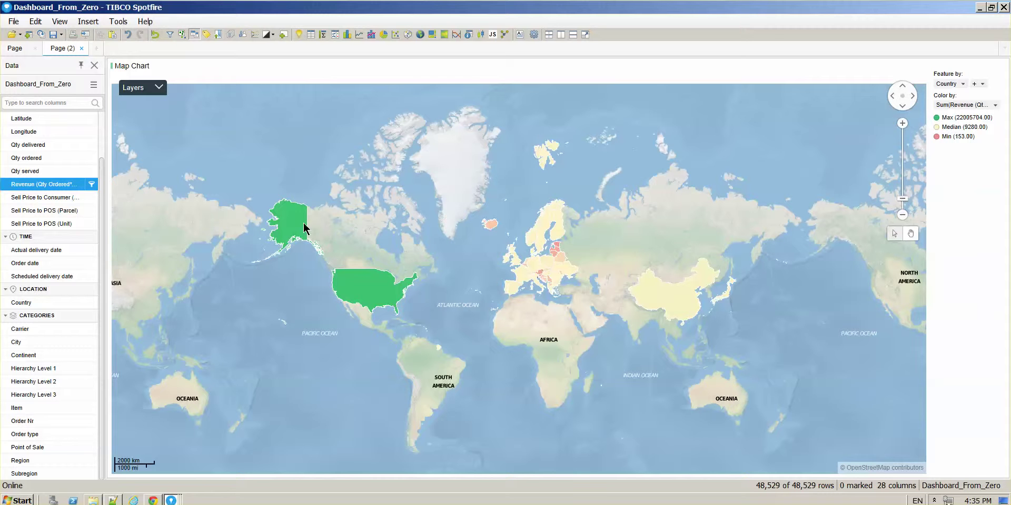
- Mark the United States on the map, create a details bar chart for it, and place the chart beside the map
left_click(370, 299)
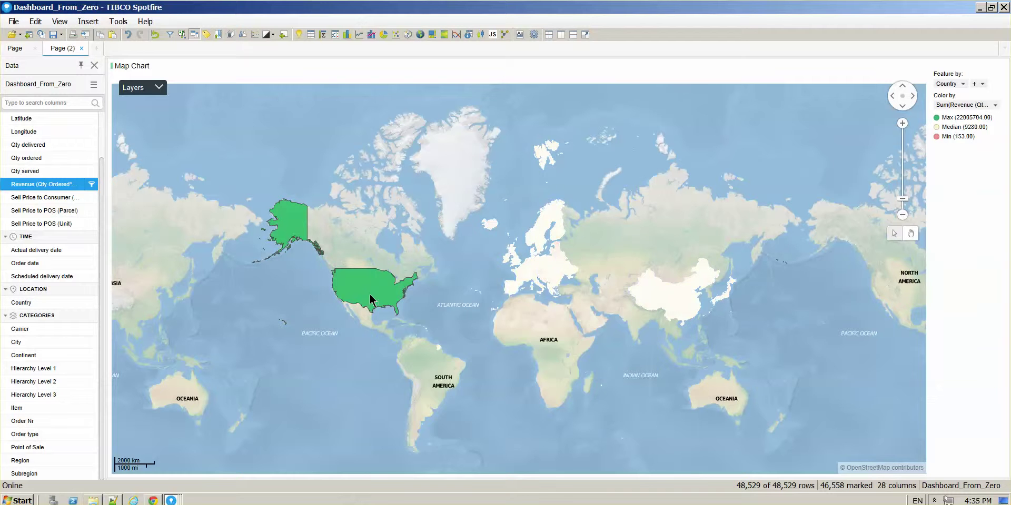
right_click(370, 298)
mouse_move(441, 450)
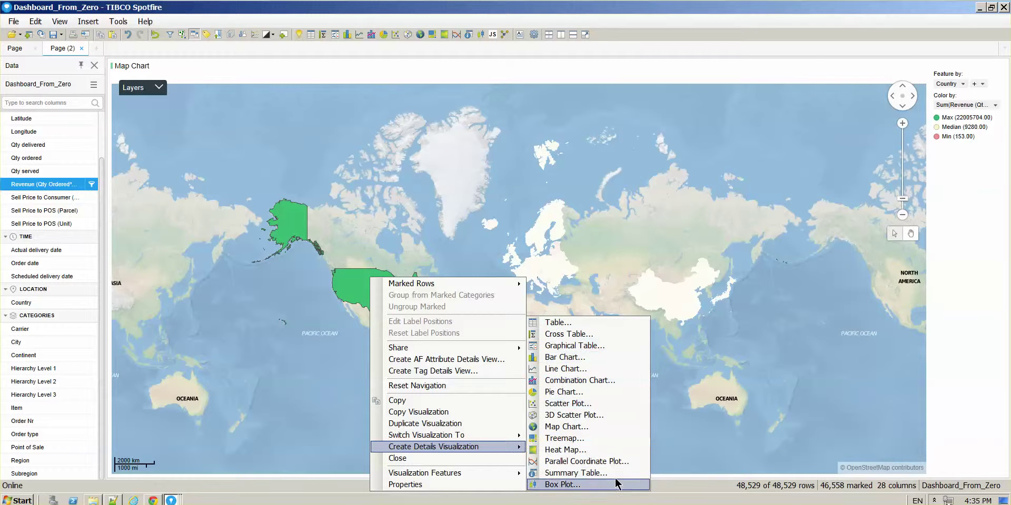
left_click(589, 360)
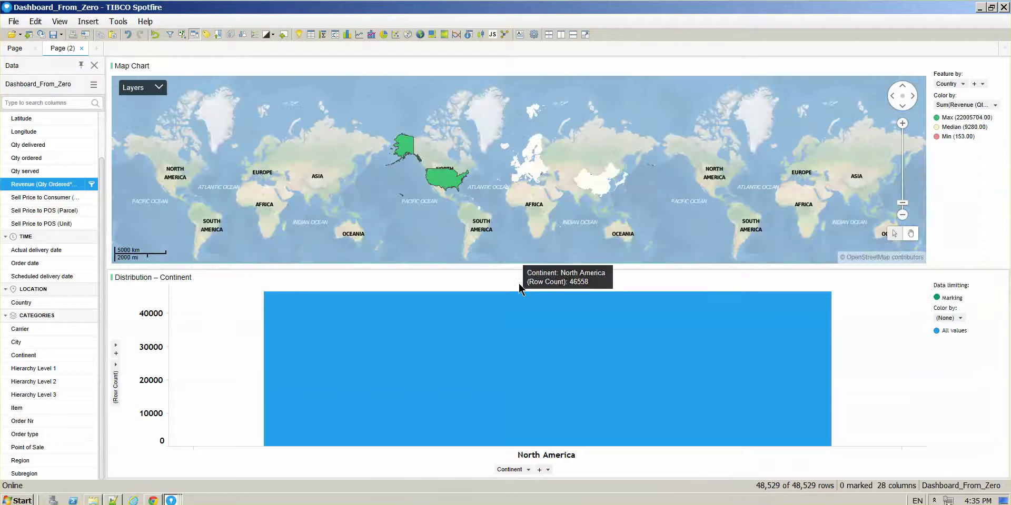
left_click_drag(519, 280, 866, 212)
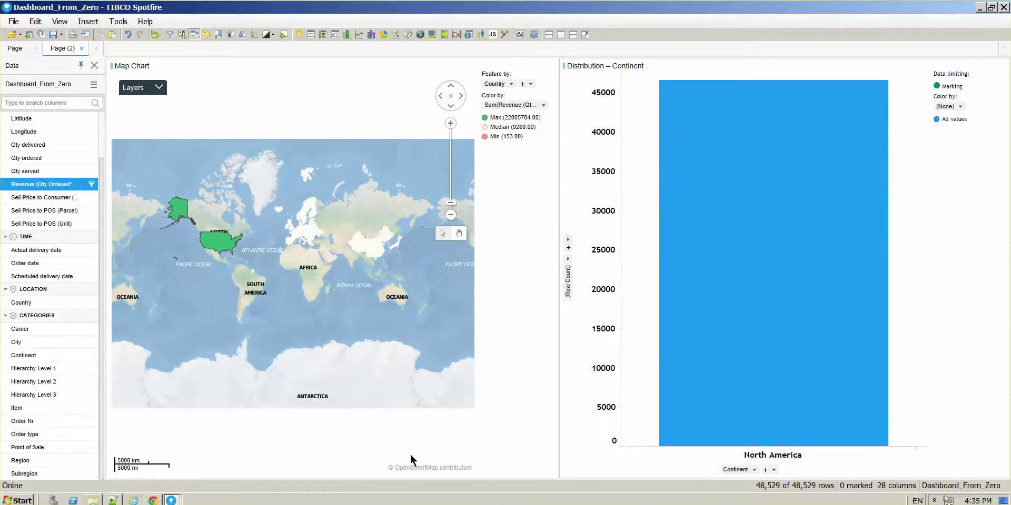
- Set the bar chart to show Revenue per Hierarchy Level 1, colored by Hierarchy Level 2
left_click_drag(42, 368, 744, 472)
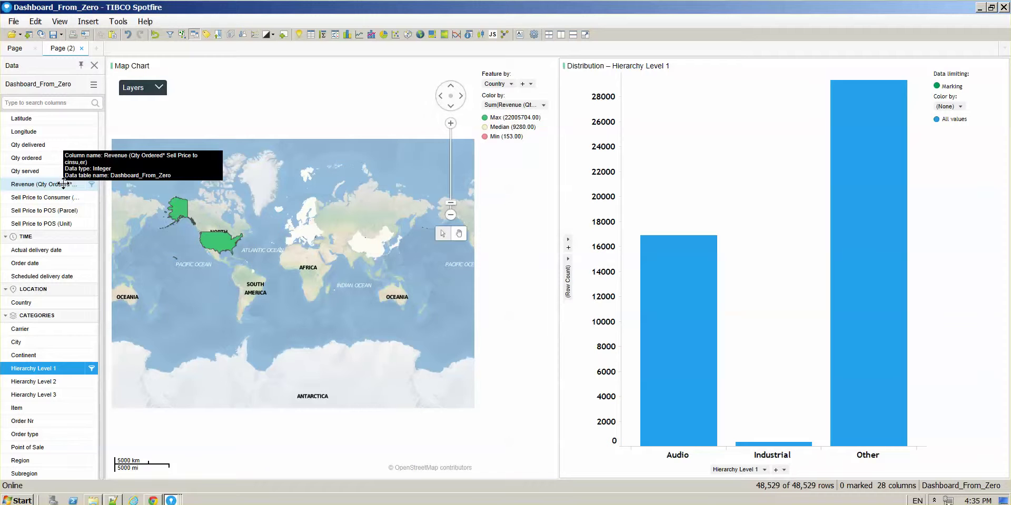
left_click_drag(63, 184, 566, 287)
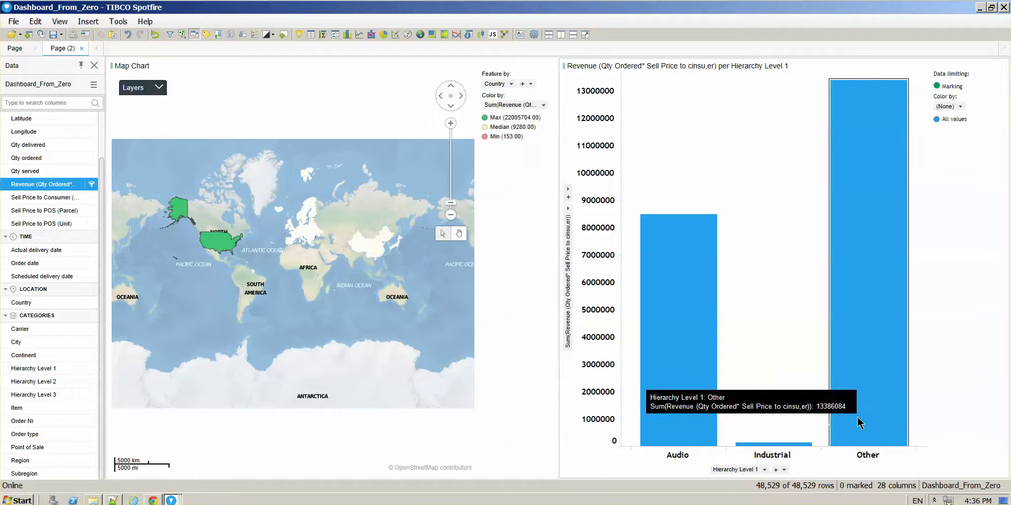
left_click_drag(32, 380, 746, 171)
left_click_drag(751, 235, 741, 269)
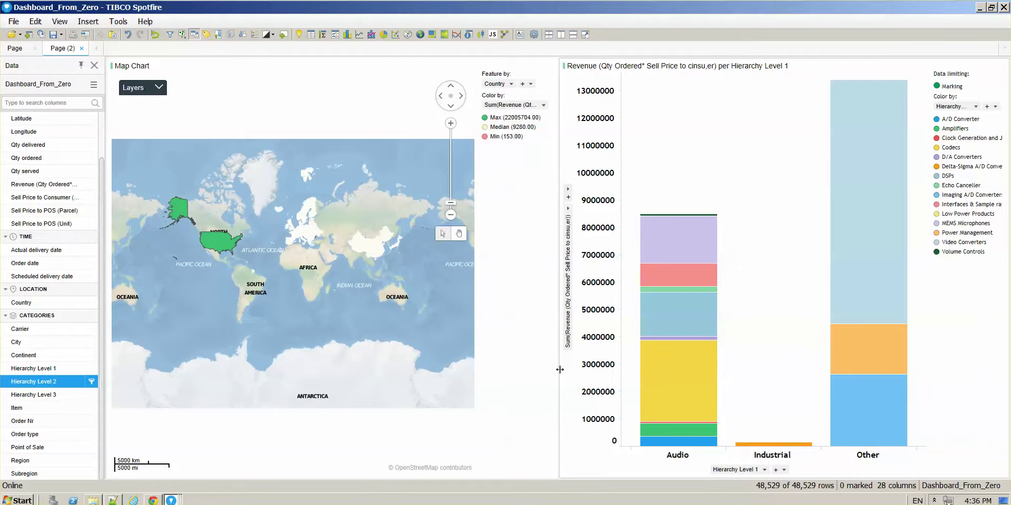
- Mark Codecs in the bar chart and create a details pie chart for the marking, colored by Hierarchy Level 3
left_click(946, 146)
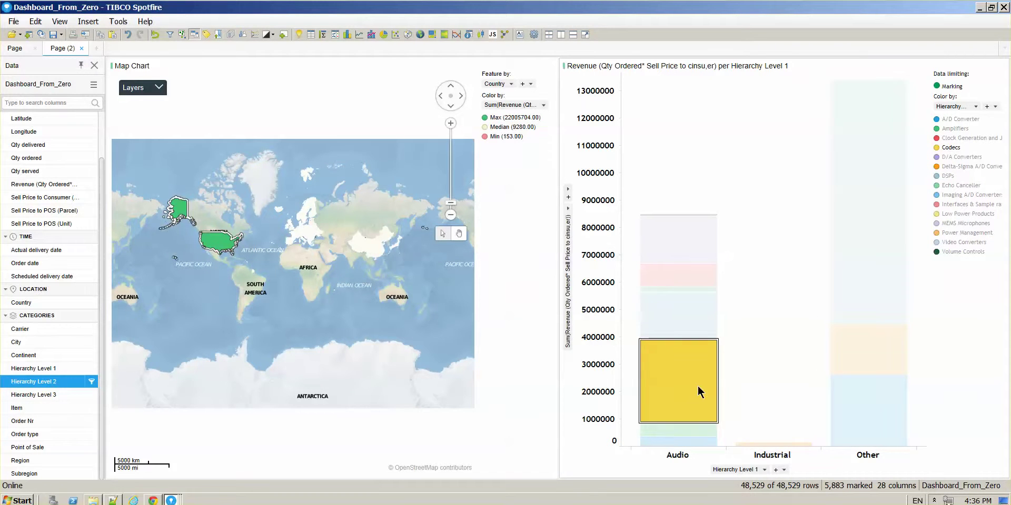
right_click(670, 379)
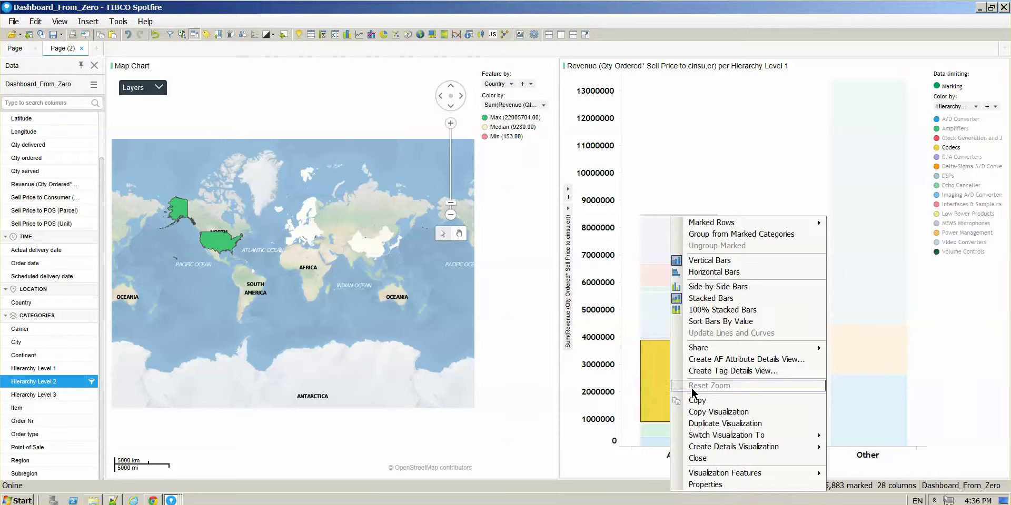
mouse_move(721, 448)
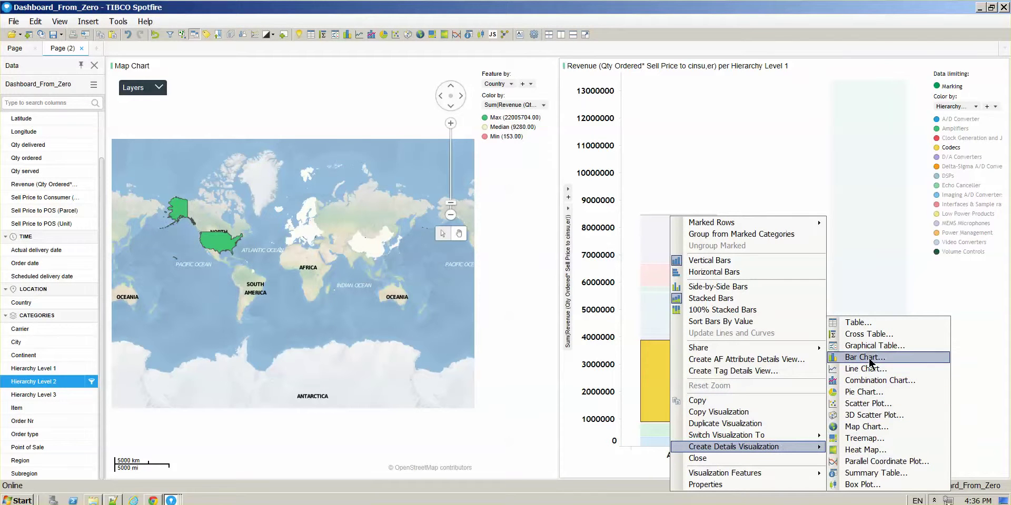
left_click(871, 393)
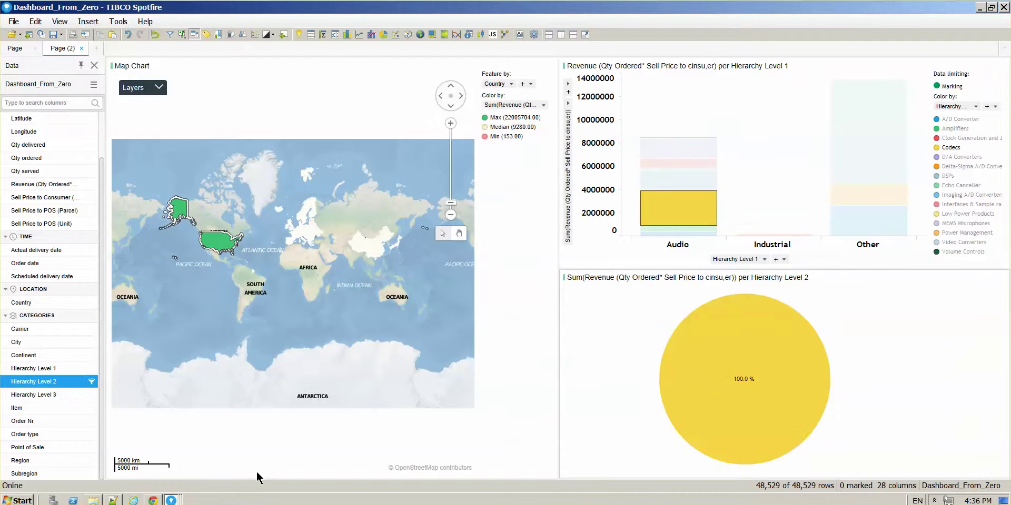
left_click_drag(42, 395, 725, 382)
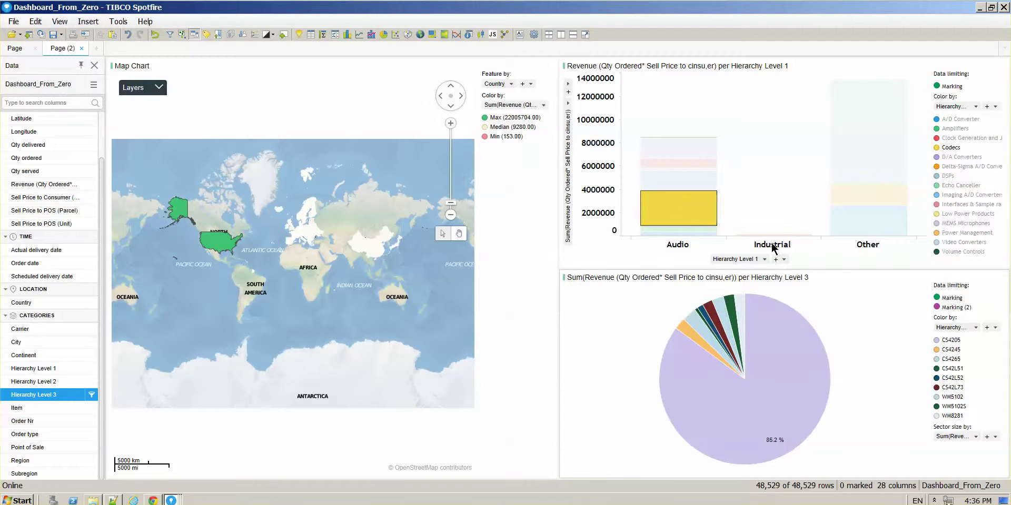
- Mark the Audio bar's DSPs, Interfaces and MEMS Microphones segments one at a time to examine their pie breakdowns, ending on DSPs
mouse_move(676, 205)
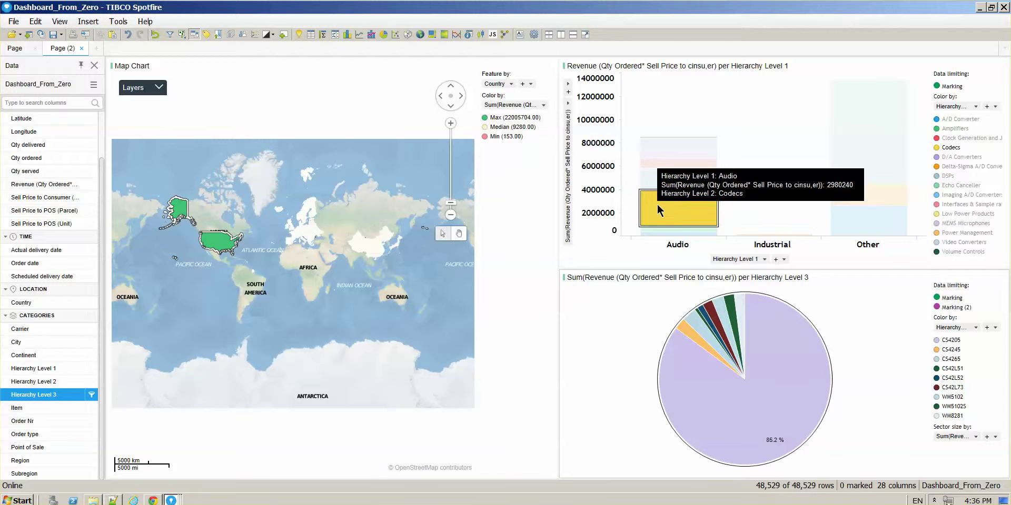
left_click(709, 192)
left_click(707, 179)
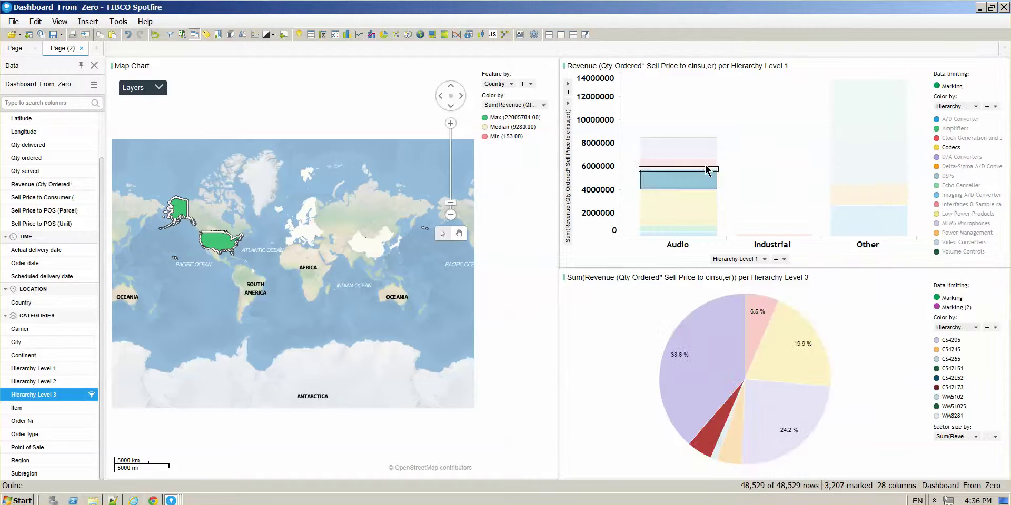
left_click(705, 164)
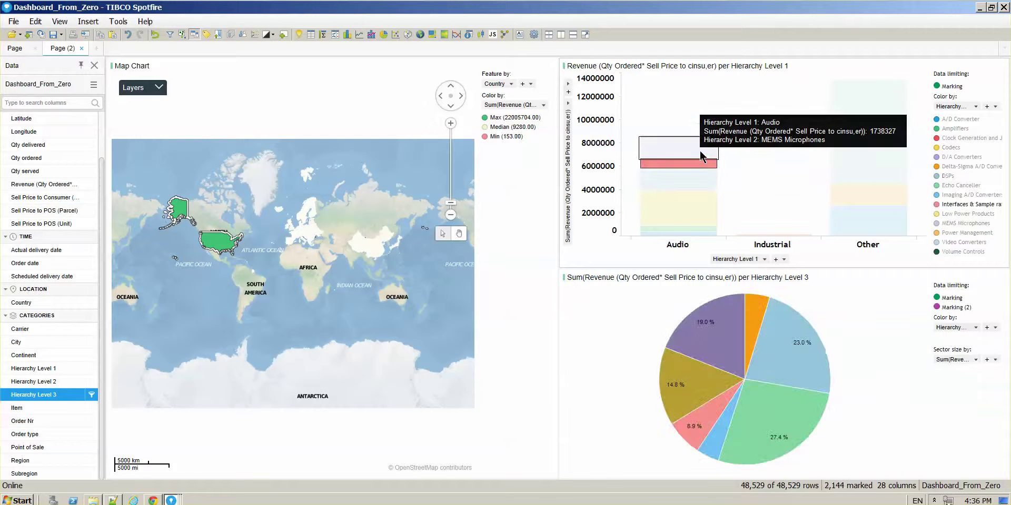
left_click(700, 150)
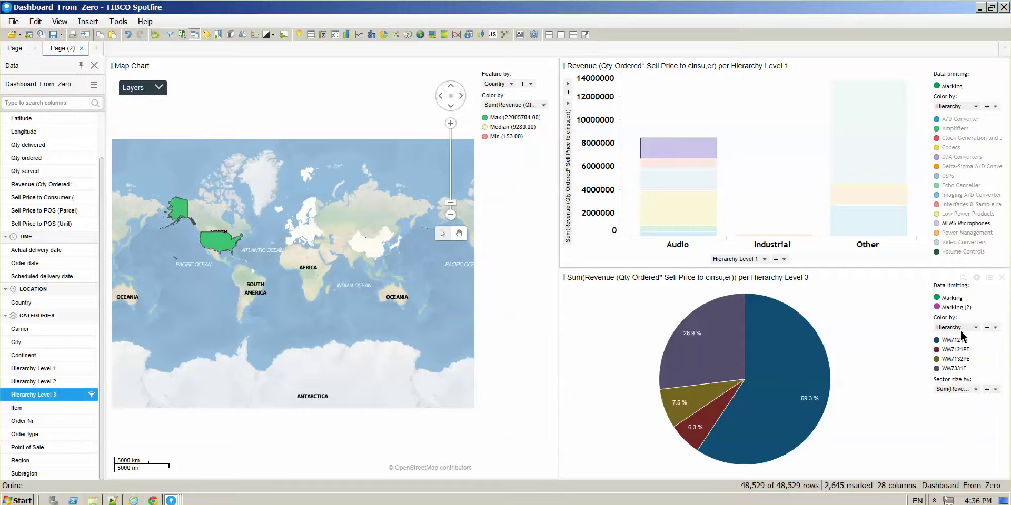
left_click(686, 179)
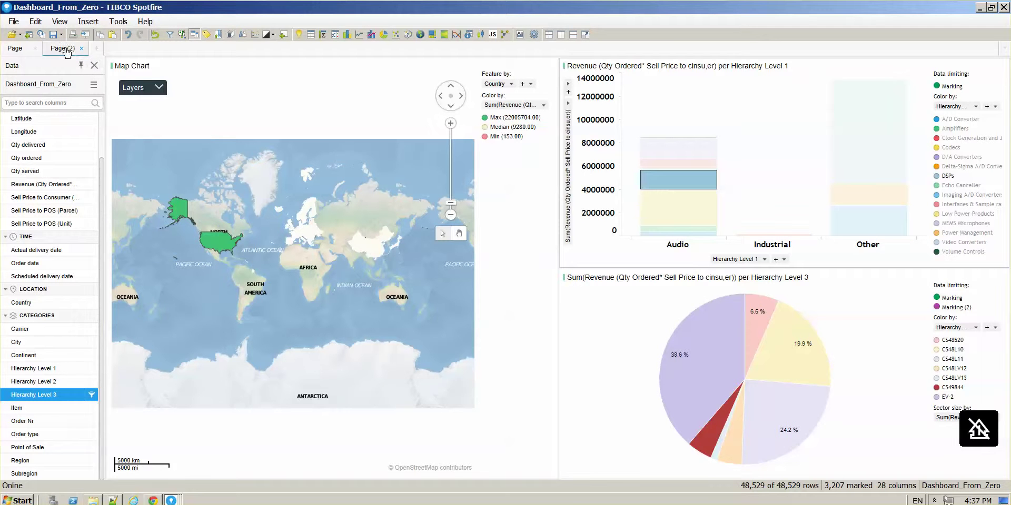
- Add two new blank pages to the analysis after Page (2)
left_click(96, 47)
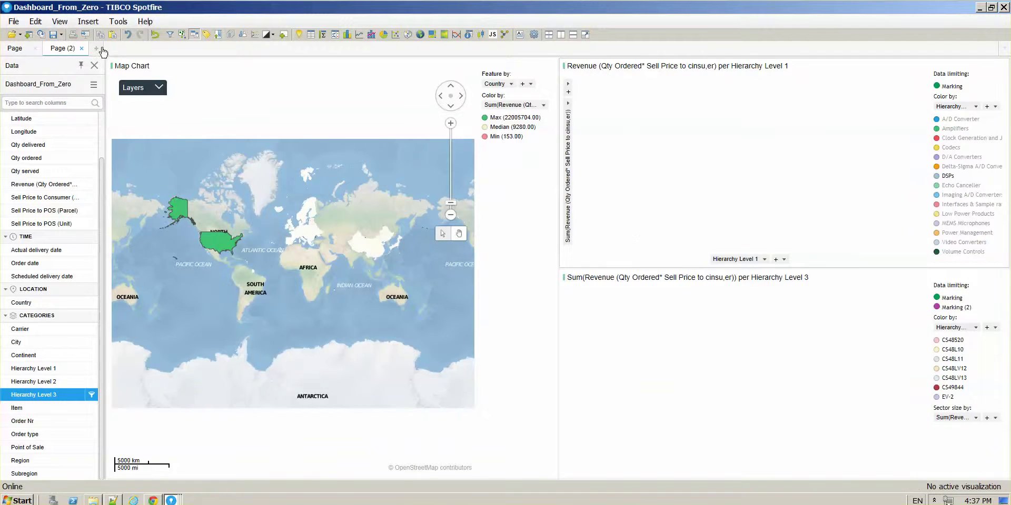
key("Return")
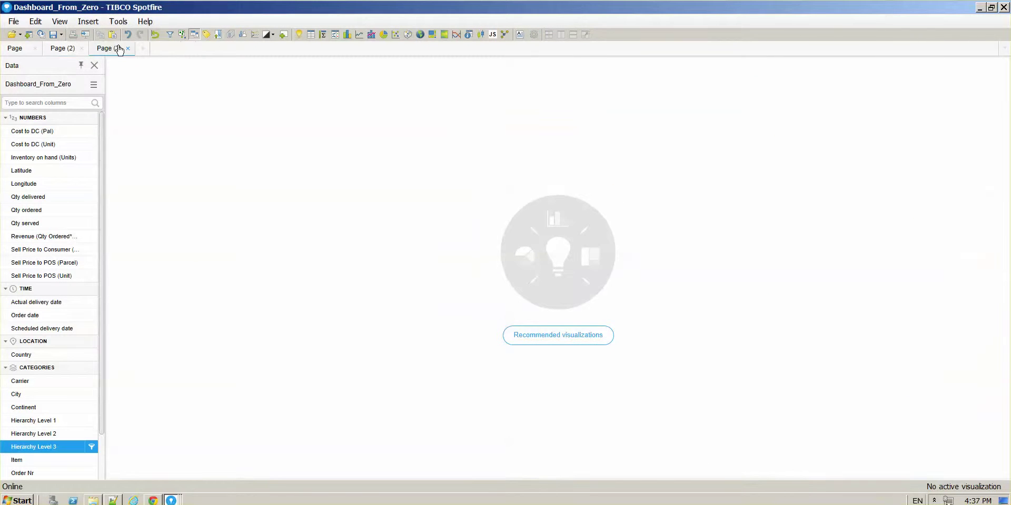
left_click(143, 48)
key("Return")
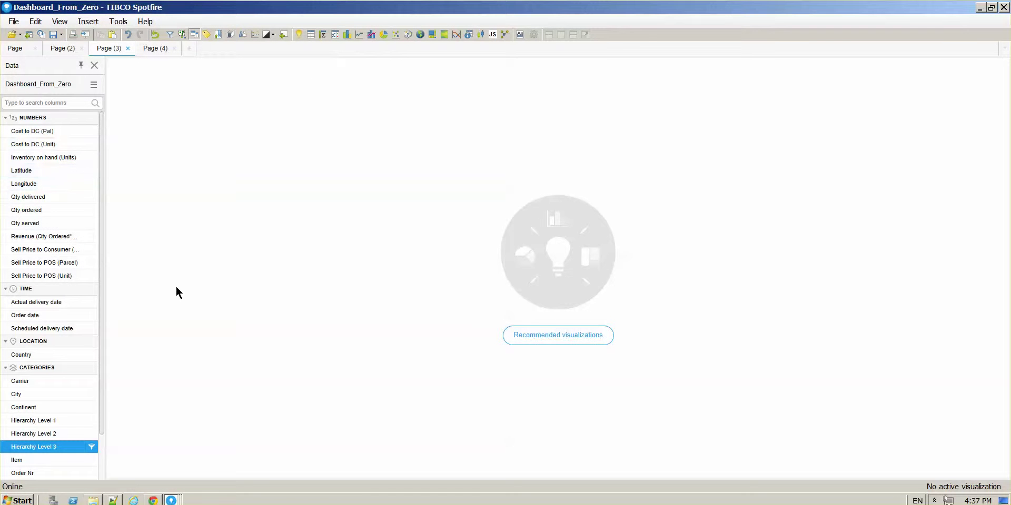
- Add a bar, pie, combination and map chart to Page (3), arrange them evenly, and color the map markers by City
left_click(346, 35)
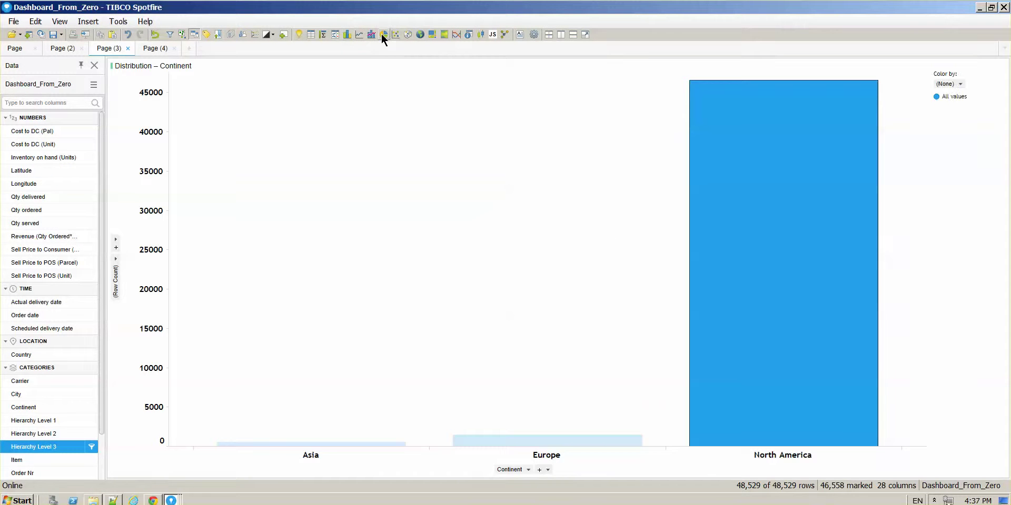
left_click(382, 34)
left_click(370, 35)
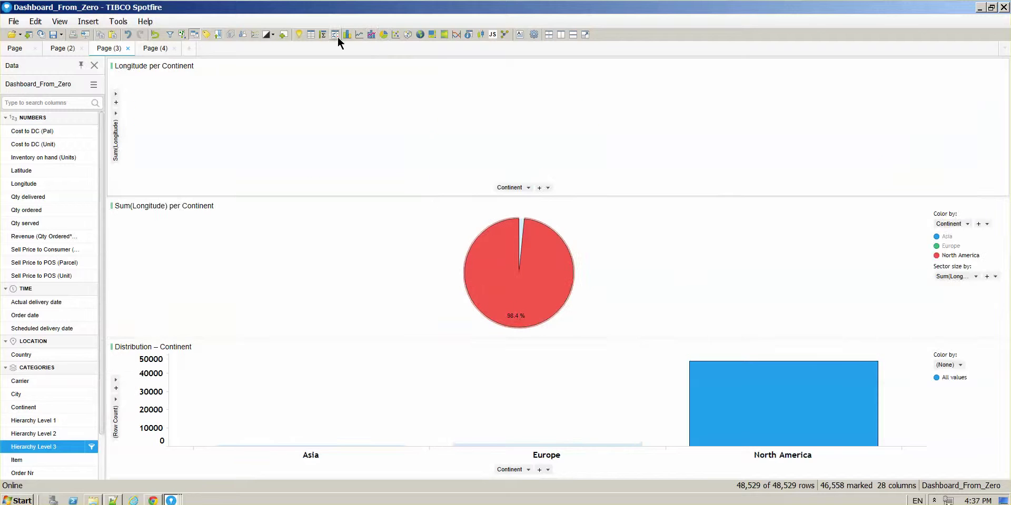
left_click(416, 35)
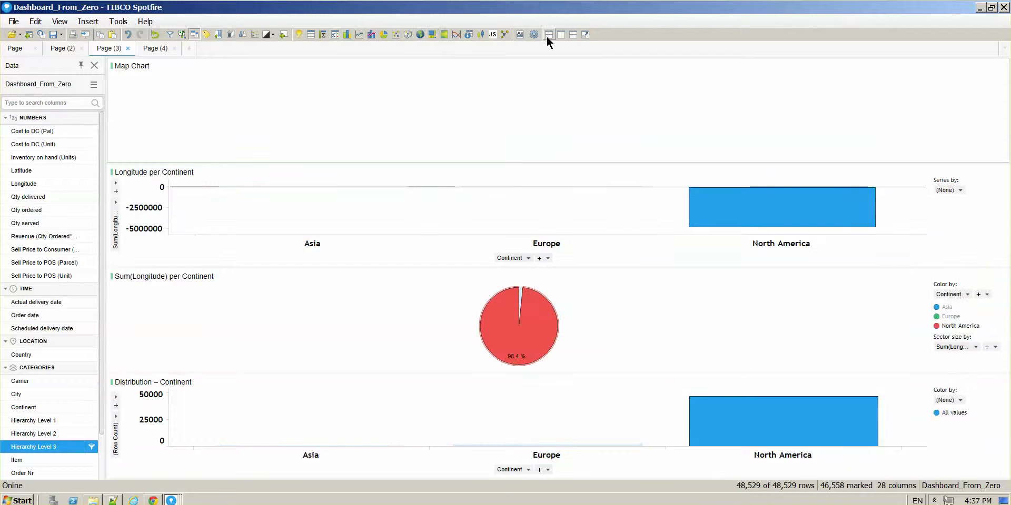
left_click(548, 34)
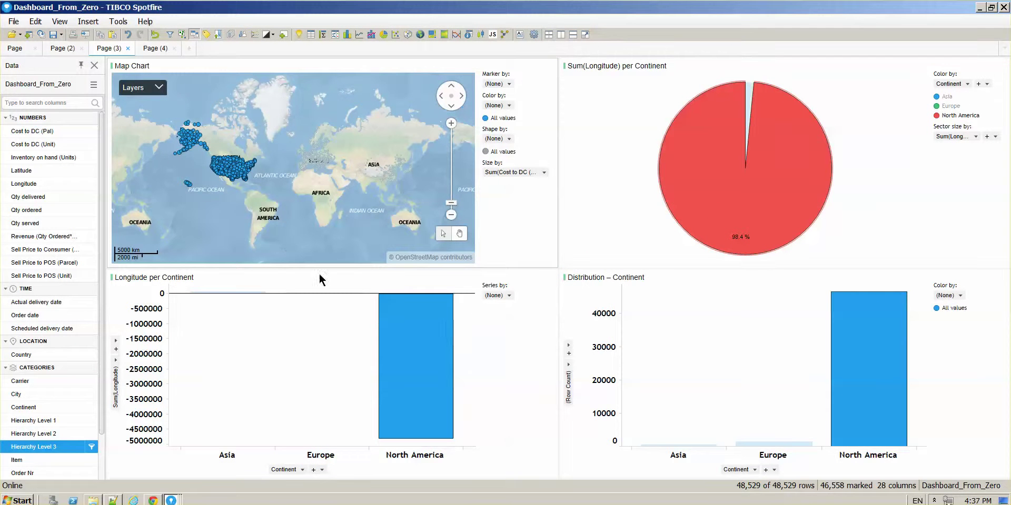
left_click_drag(34, 396, 226, 172)
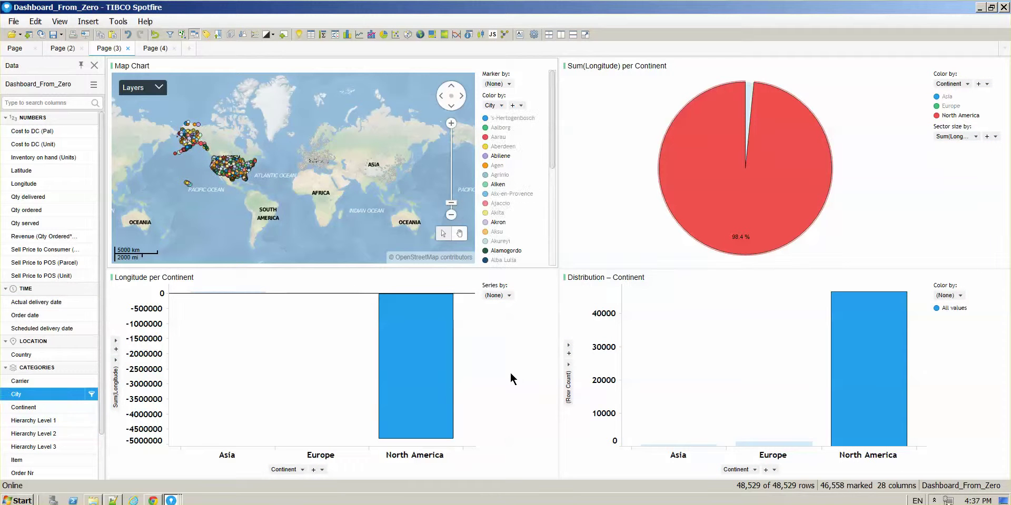
- Return to Page (2) and look through the available export formats for the analysis
left_click(67, 49)
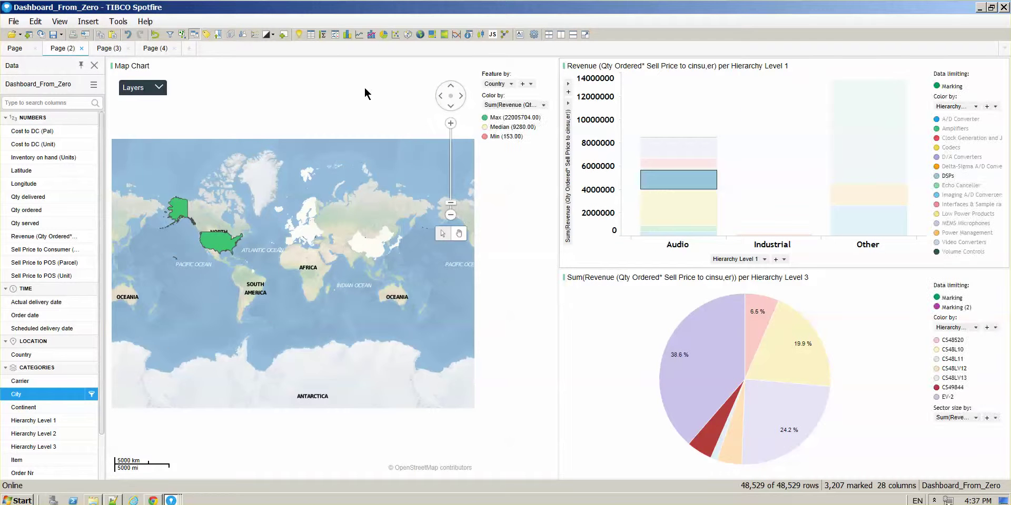
left_click(16, 22)
mouse_move(60, 148)
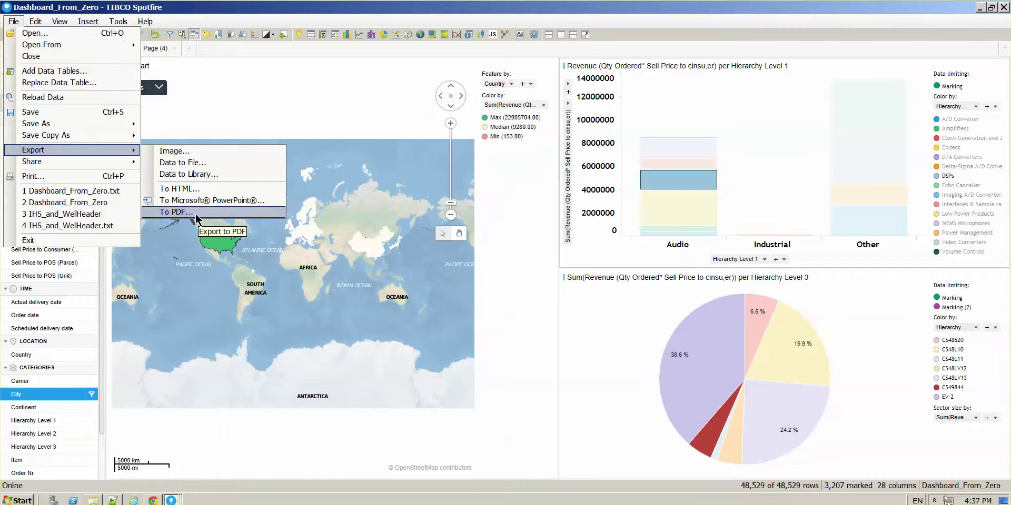
left_click(187, 93)
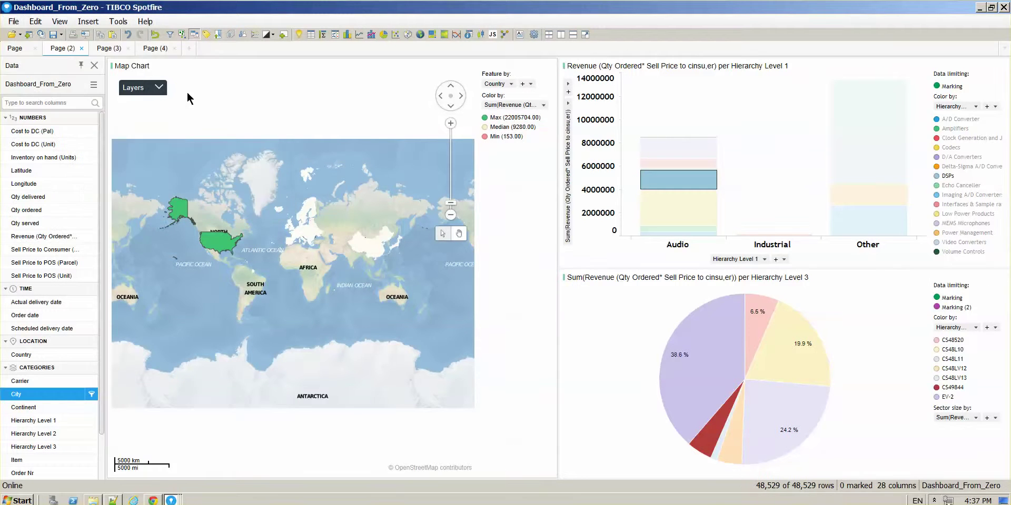
- Save the analysis as a library item named Dashboard_From_Zero, overriding the data table settings to embed all in-memory data
left_click(15, 23)
mouse_move(28, 128)
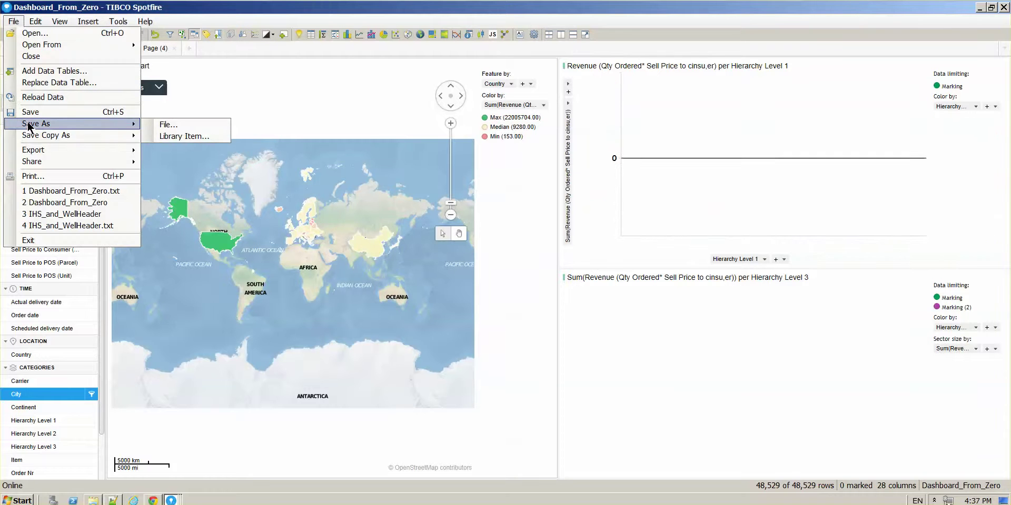
left_click(218, 134)
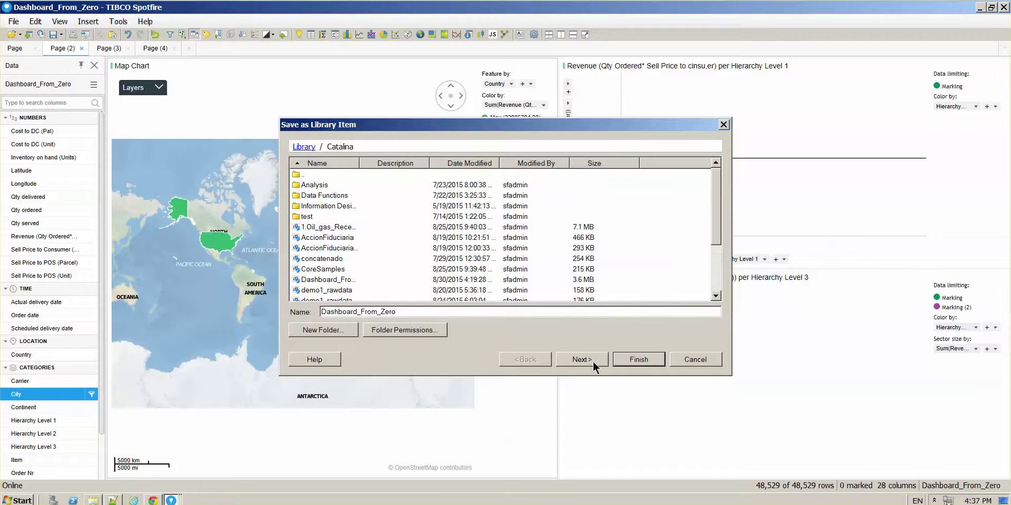
left_click(592, 362)
left_click(548, 293)
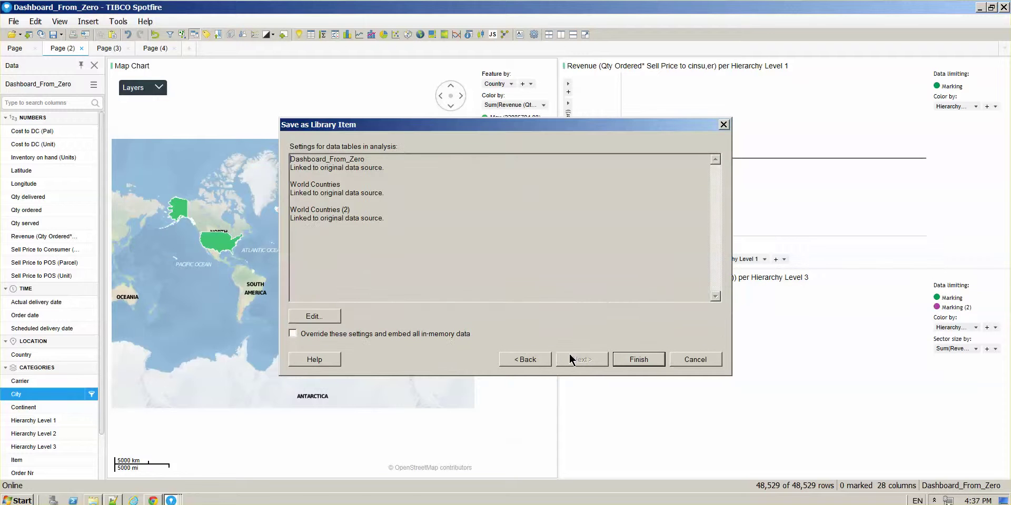
left_click(342, 333)
left_click(623, 359)
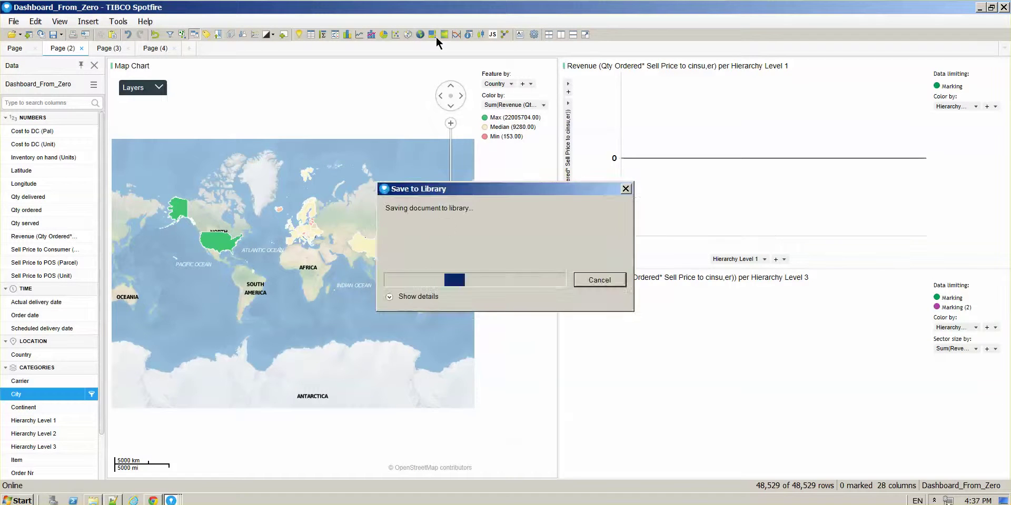
- Copy the published analysis's Web Player link and open it in Chrome
left_click(638, 232)
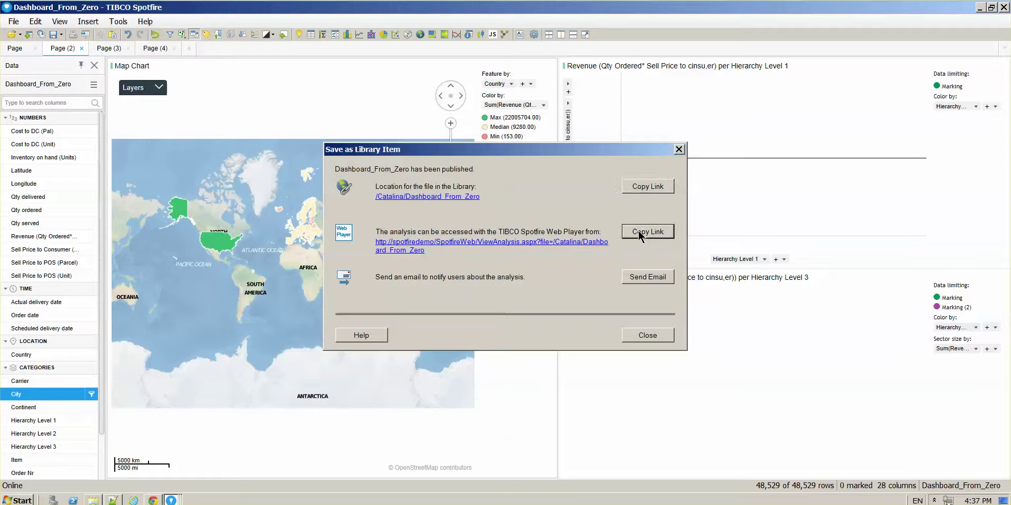
left_click(152, 500)
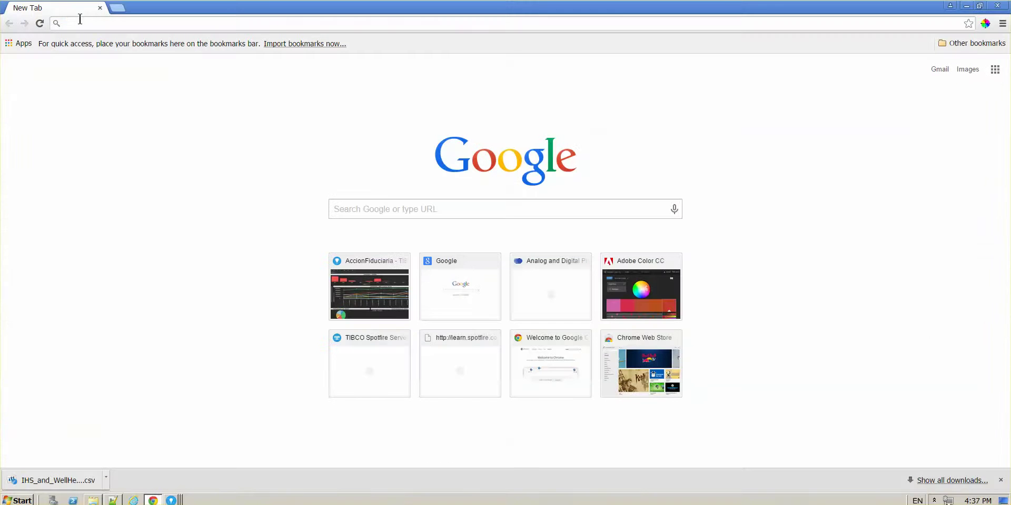
type("http://spotfiredemo/SpotfireWeb/ViewAnalysis.aspx?file=/Catalina/Dashboard_From_Zero")
key("Return")
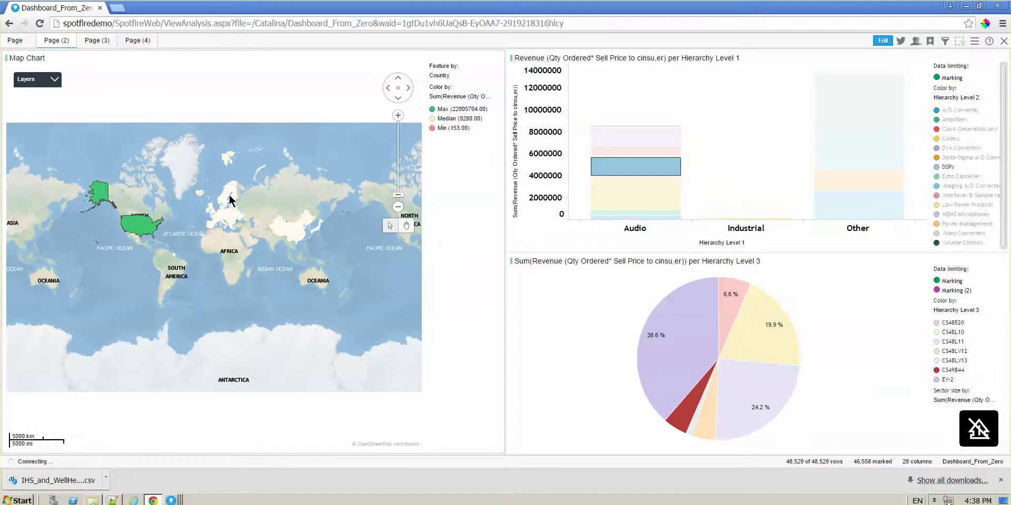
- Mark Europe, East Asia and the United States in turn on the map, clearing the marking in between, to examine the linked charts
left_click_drag(203, 174, 263, 234)
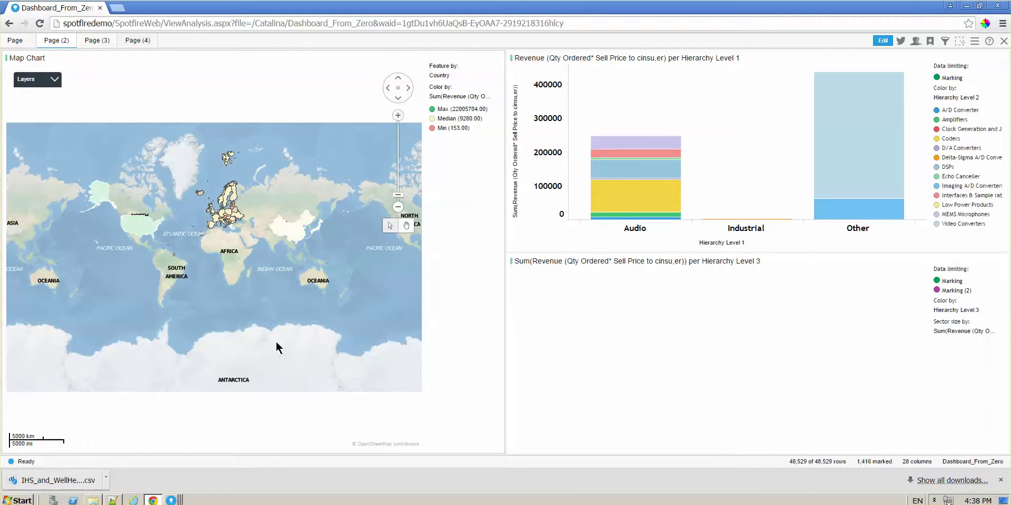
left_click(318, 299)
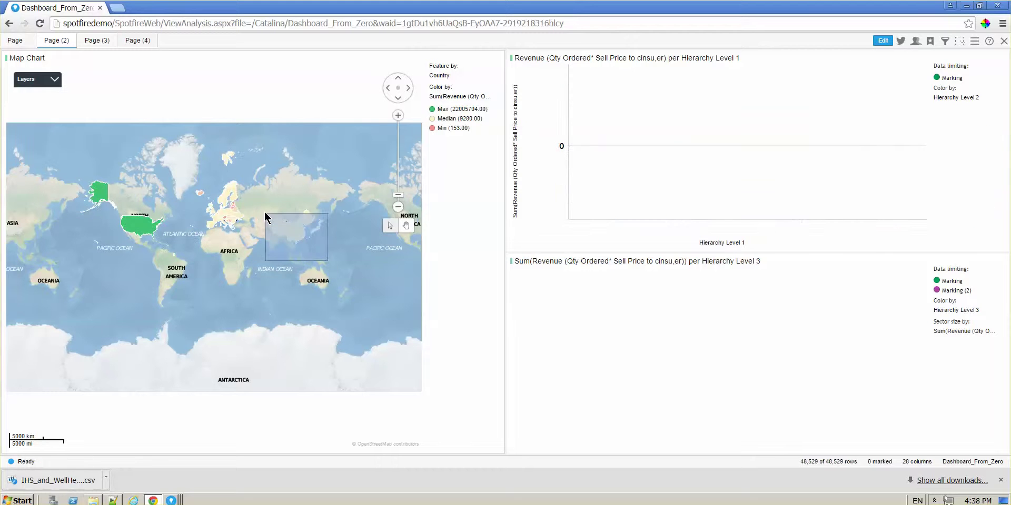
left_click_drag(264, 210, 367, 238)
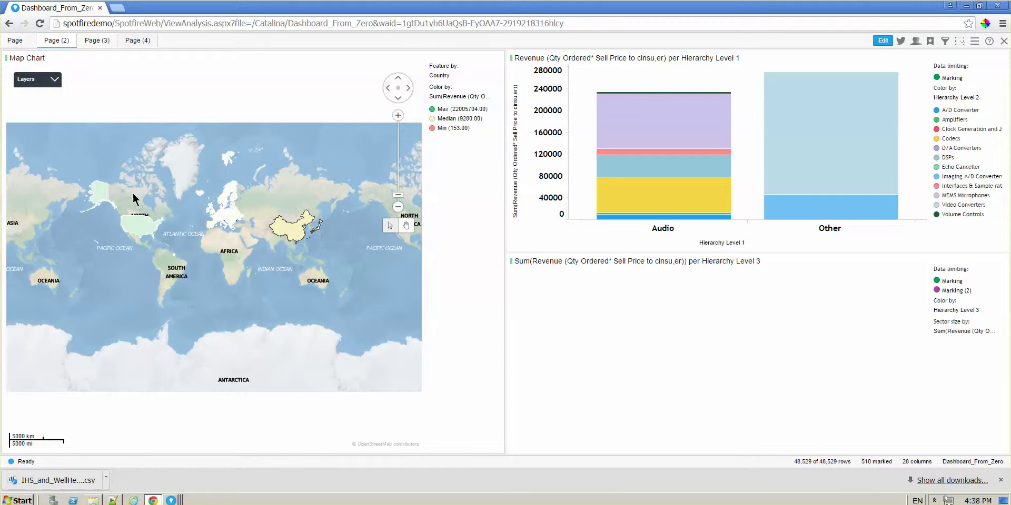
left_click(141, 230)
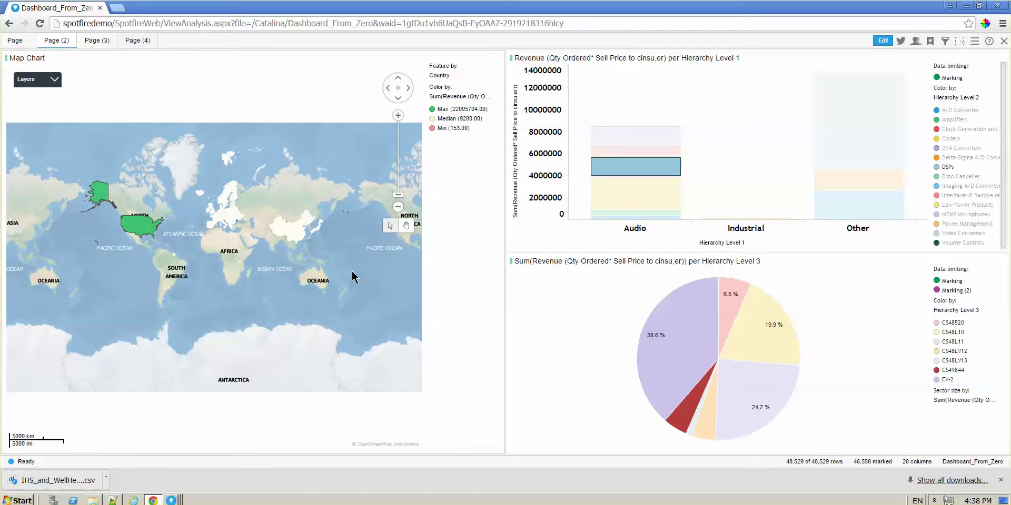
- Show the filters and limit Region to Americas
left_click(945, 42)
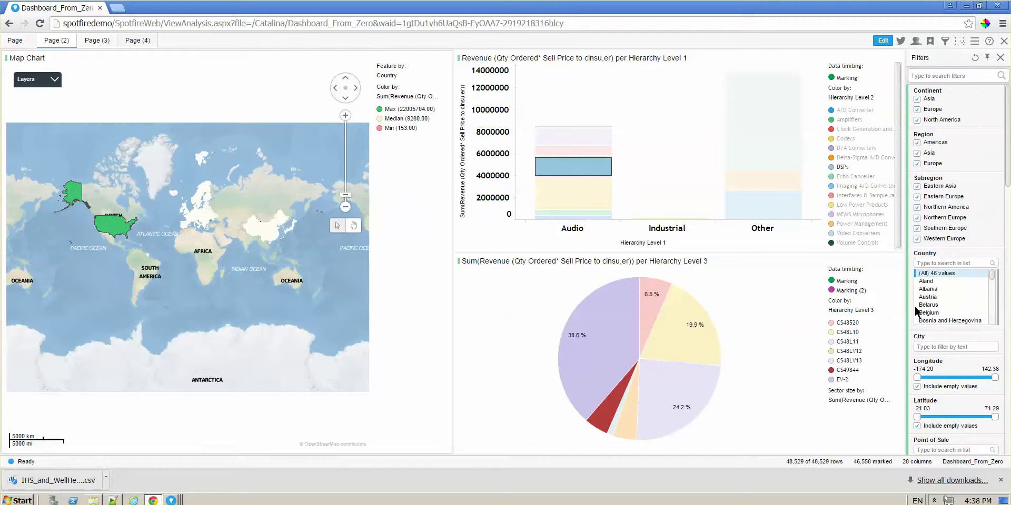
left_click(919, 164)
left_click(918, 152)
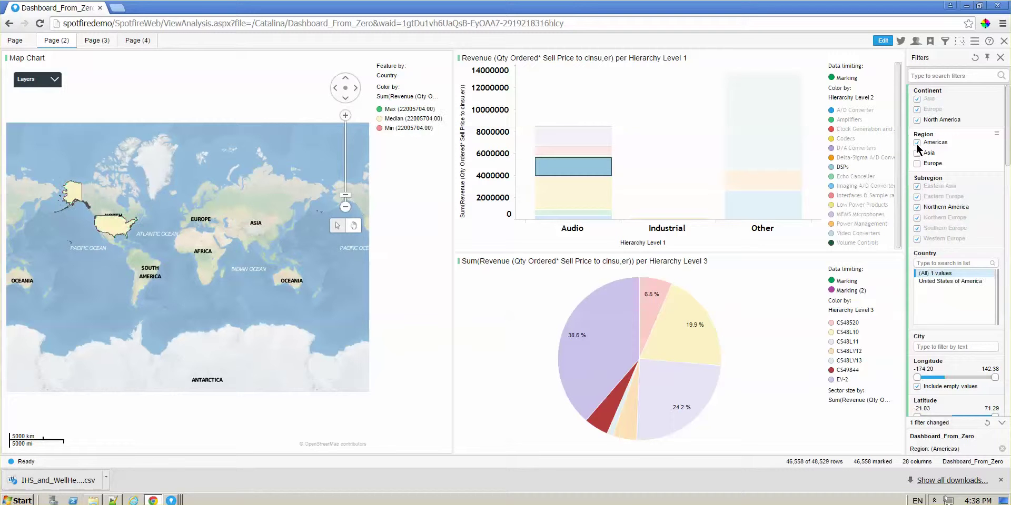
- Limit Region to Asia, mark the Asian countries on the map, and mark the Audio DSPs segment in the bar chart
left_click(917, 142)
left_click(917, 152)
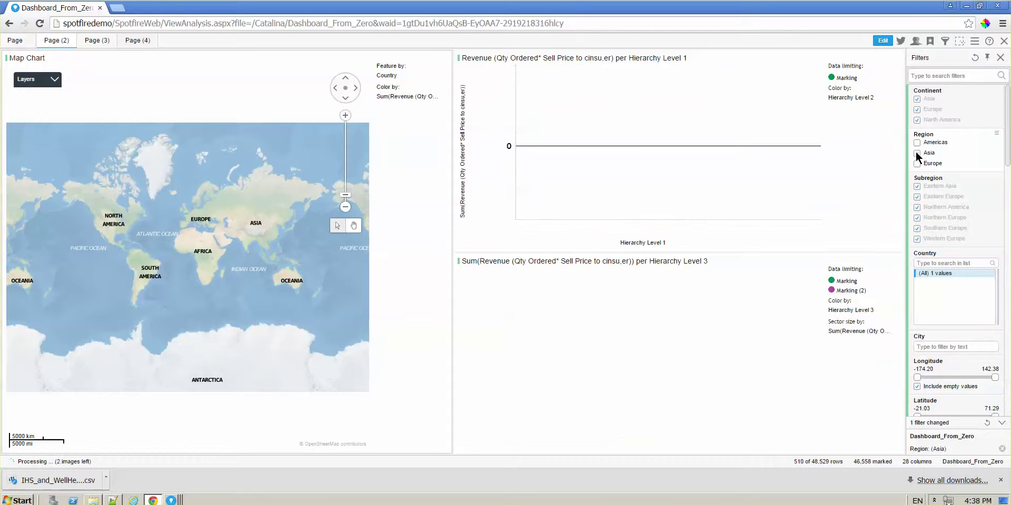
left_click_drag(174, 150, 326, 302)
left_click(621, 171)
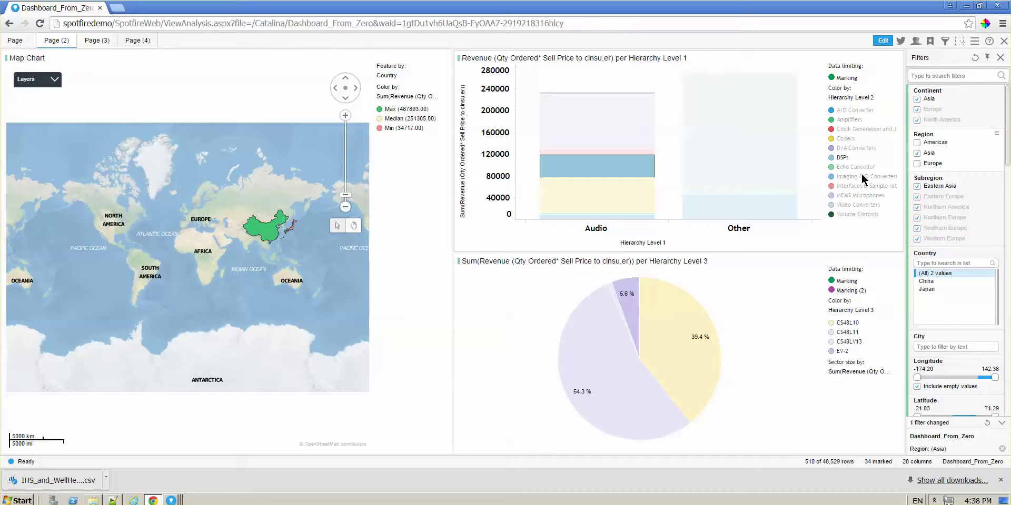
- Limit Region to Europe, mark the European countries on the map, and mark the Audio DSPs segment in the bar chart
left_click(918, 153)
left_click(918, 163)
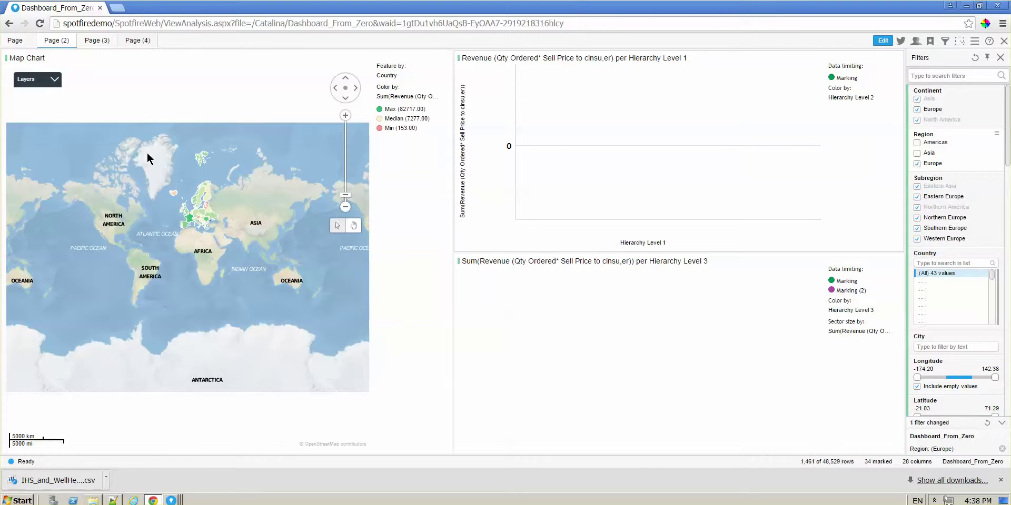
left_click_drag(138, 140, 252, 250)
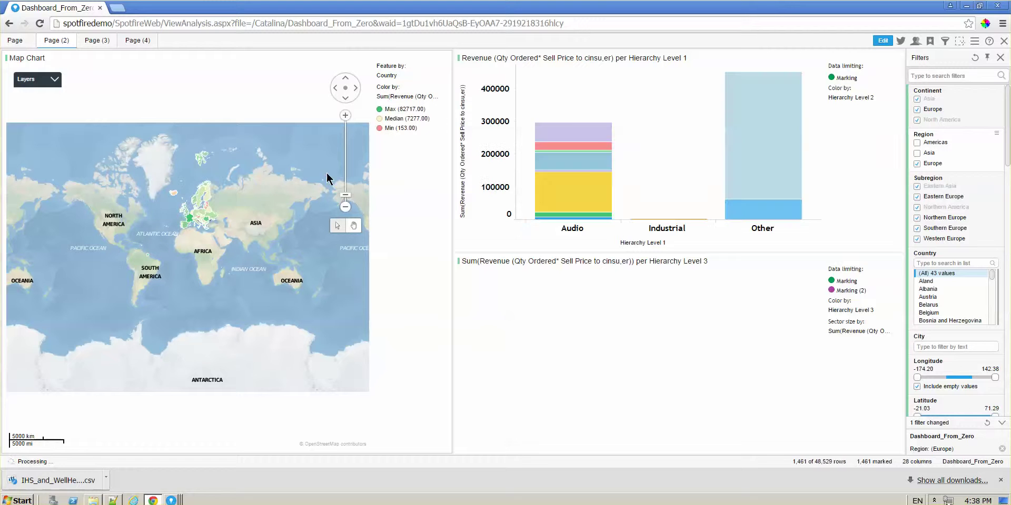
left_click(583, 165)
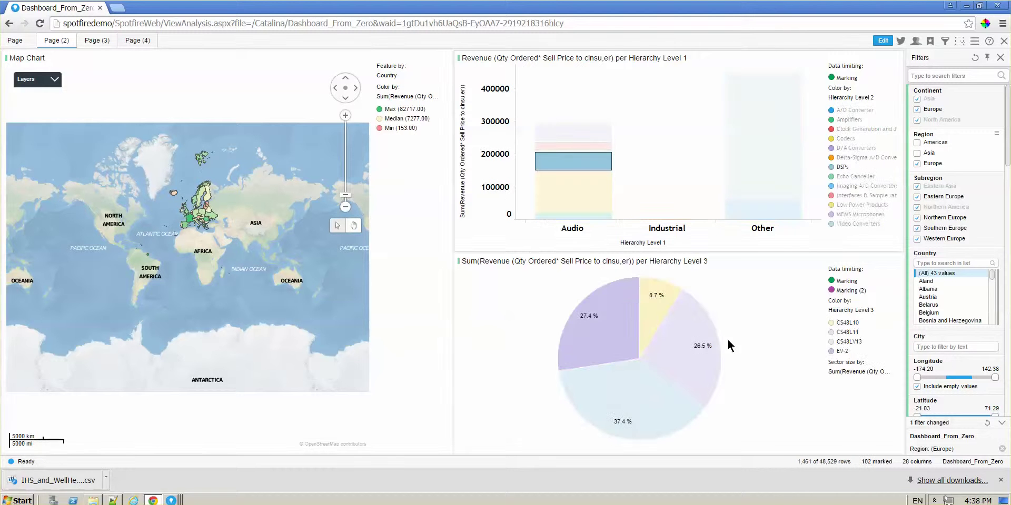
- Include Asia and Americas in the Region filter again and look through the remaining filters
left_click(917, 153)
left_click(918, 142)
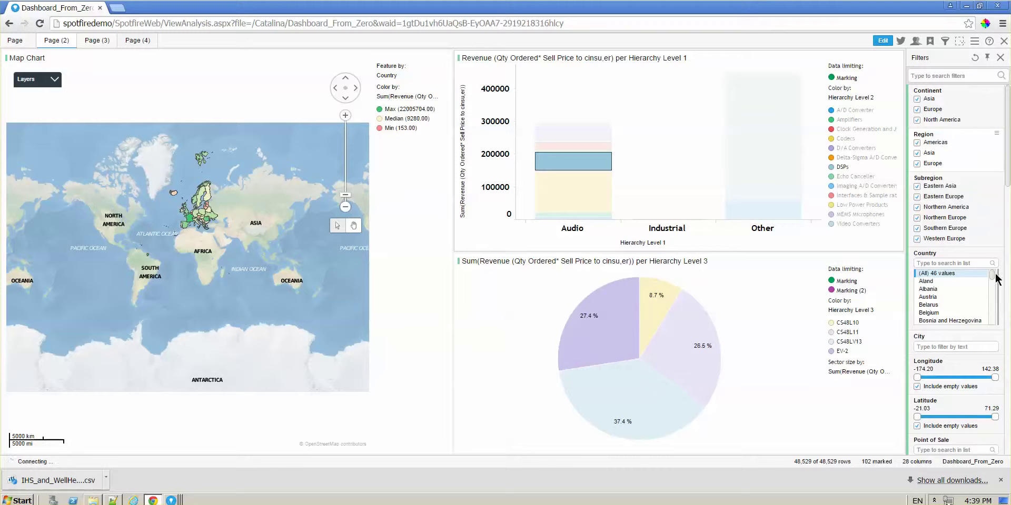
scroll(1008, 174, "down", 6)
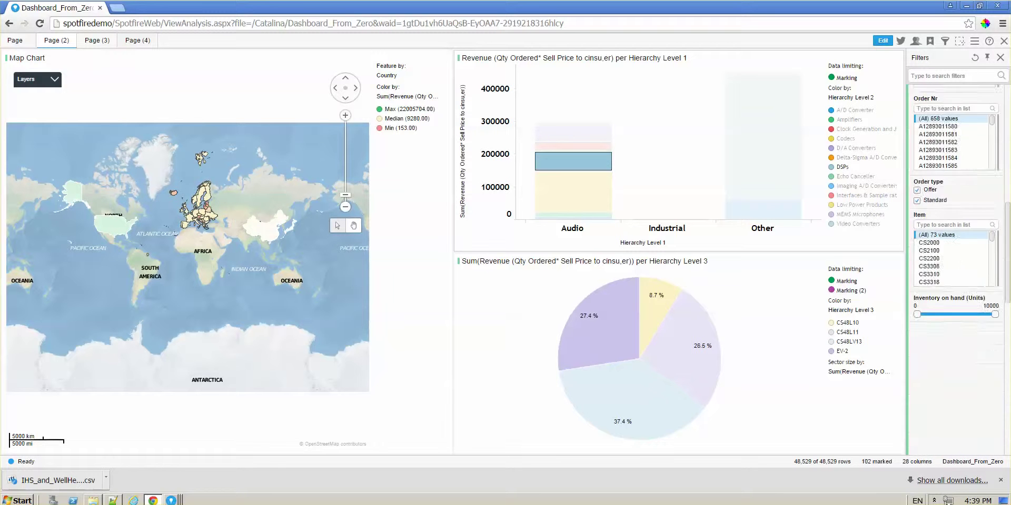
scroll(1007, 198, "up", 1)
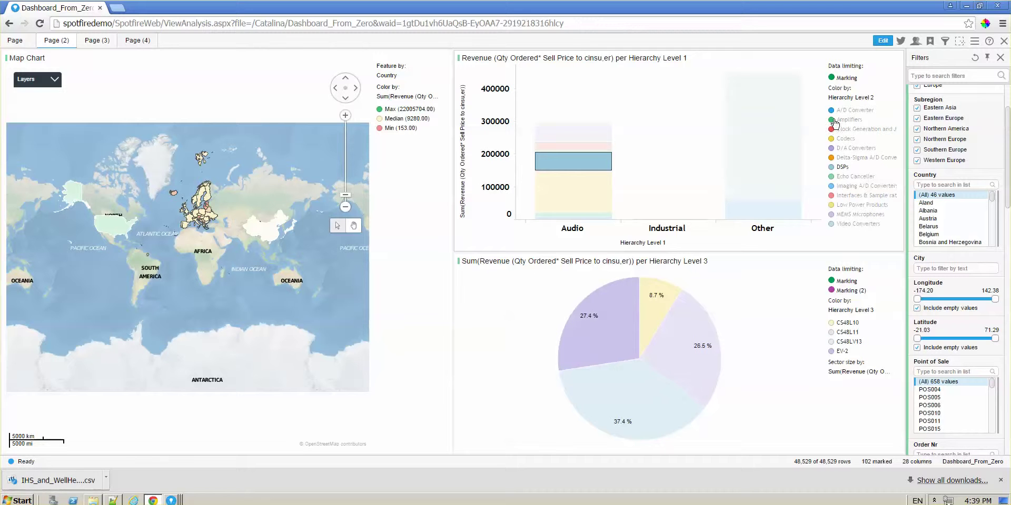
- Switch the analysis to edit mode and add salesforce.xlsx from the rawData folder as data table salesforce, dismissing the recommended visualizations
left_click(883, 42)
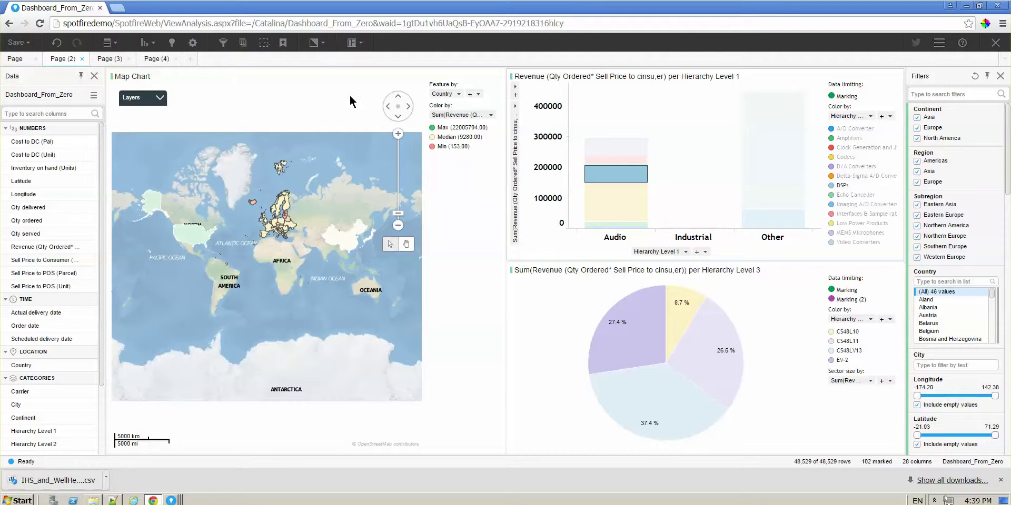
left_click(115, 45)
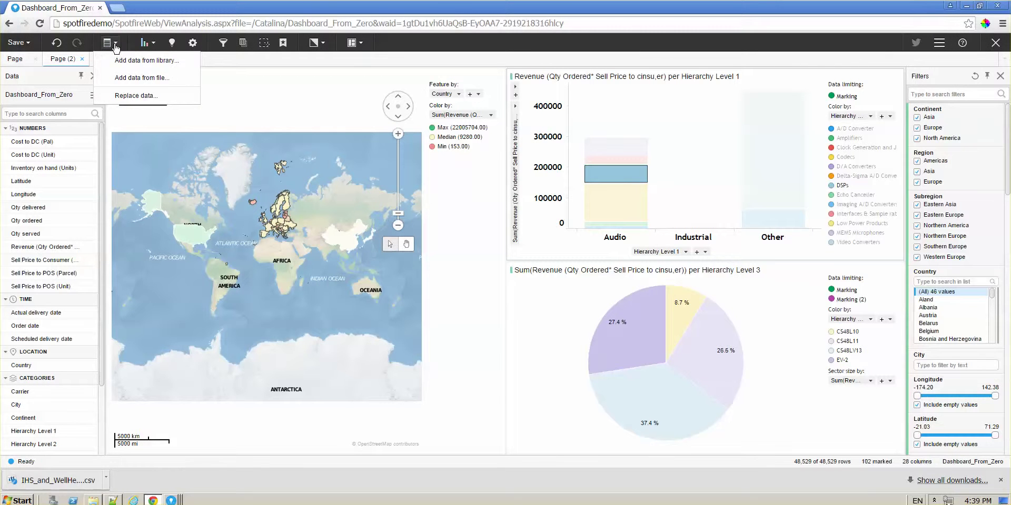
left_click(165, 78)
left_click(578, 214)
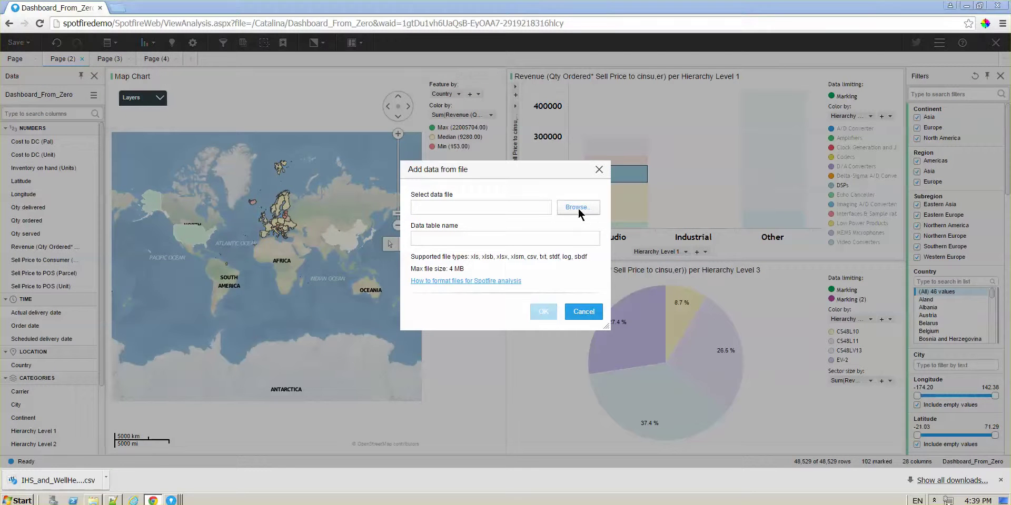
left_click_drag(437, 100, 447, 212)
left_click(169, 215)
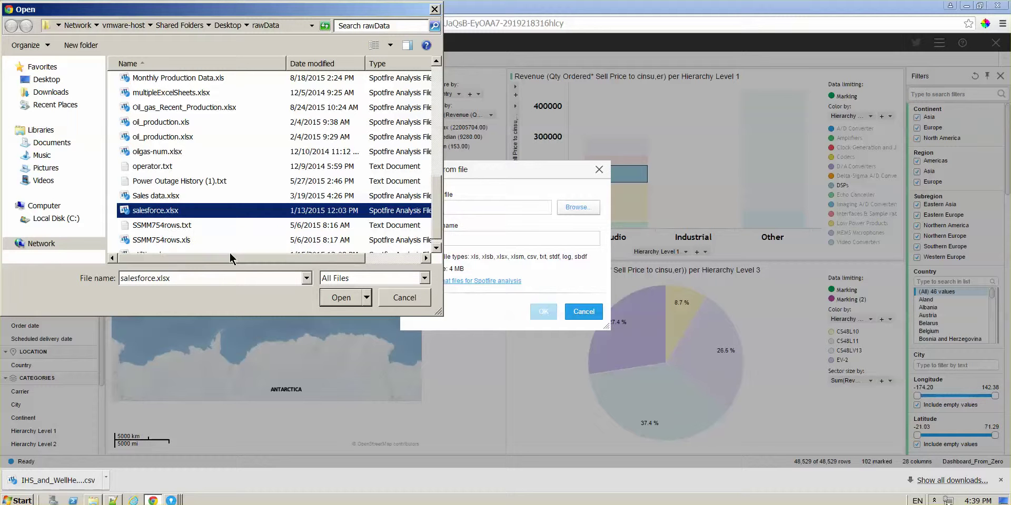
left_click(341, 298)
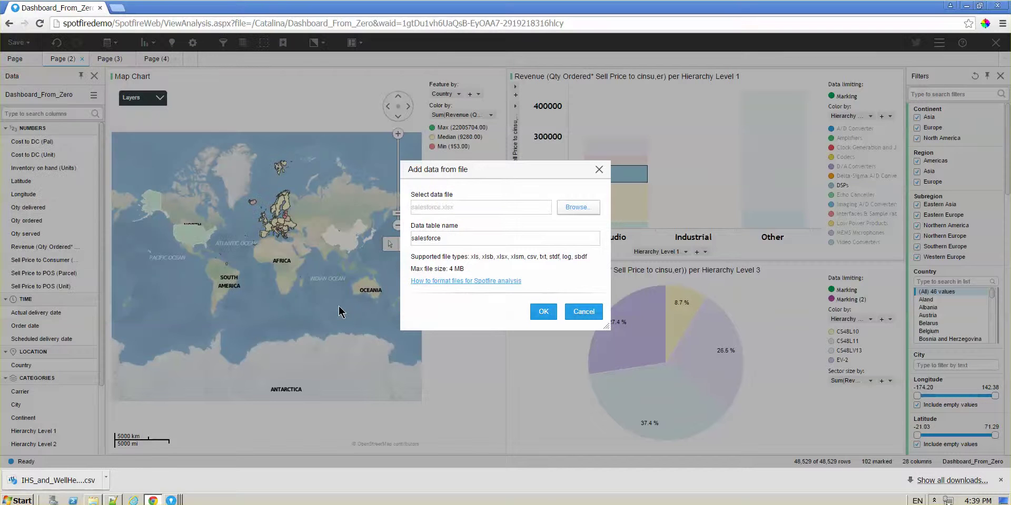
left_click(545, 312)
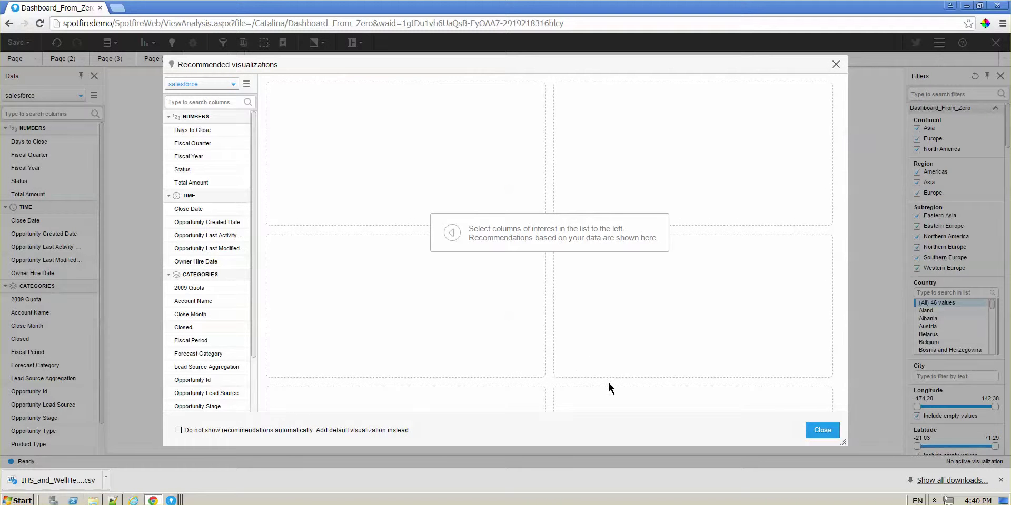
left_click(823, 430)
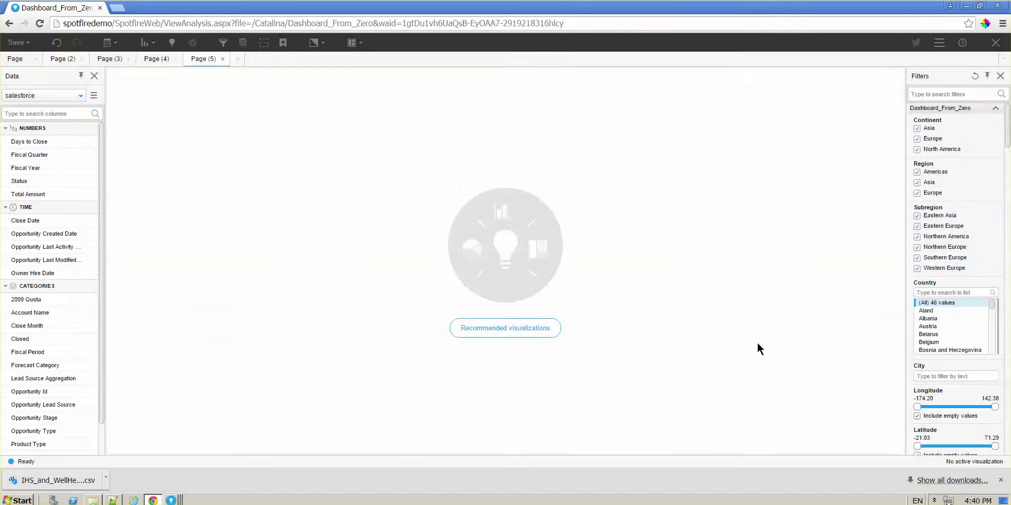
- Add two tables to Page (5) and arrange them side by side
left_click(145, 43)
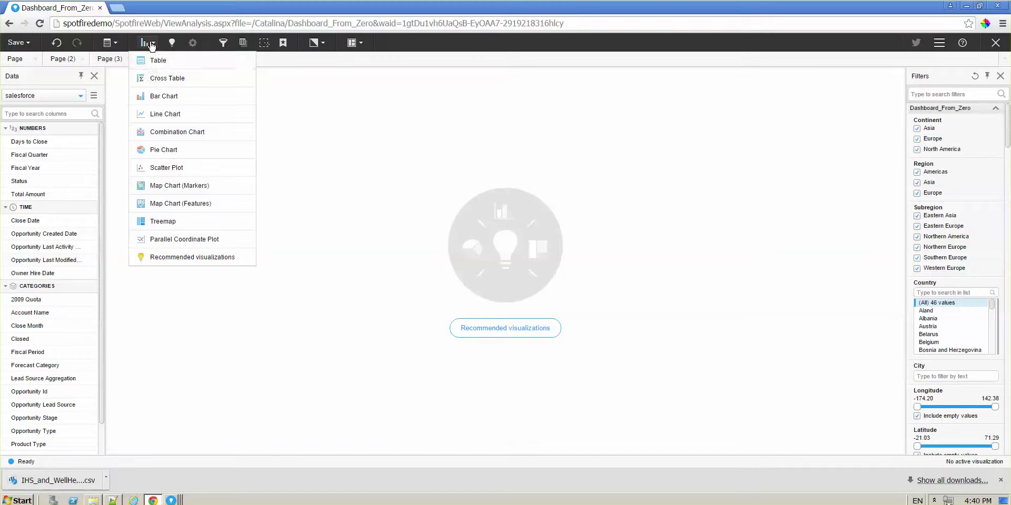
left_click(153, 62)
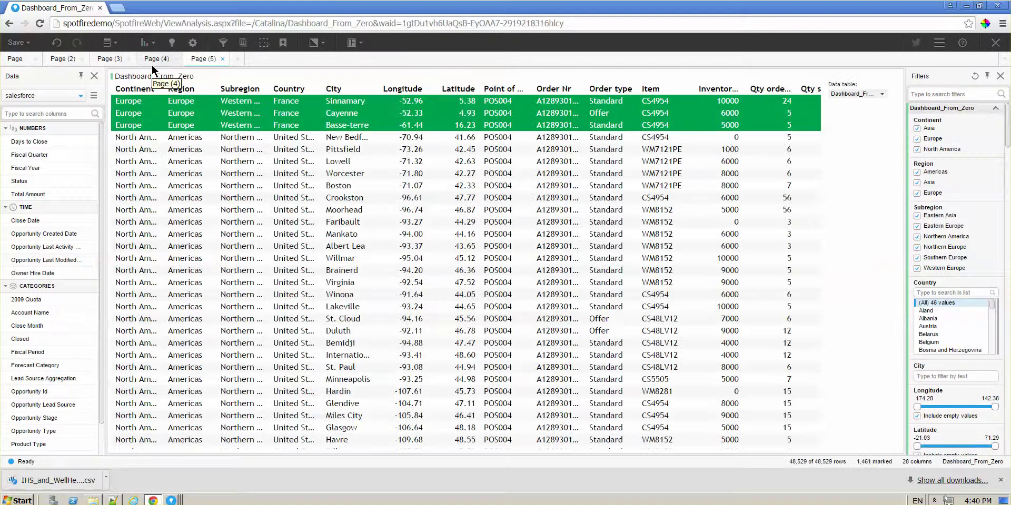
left_click(144, 43)
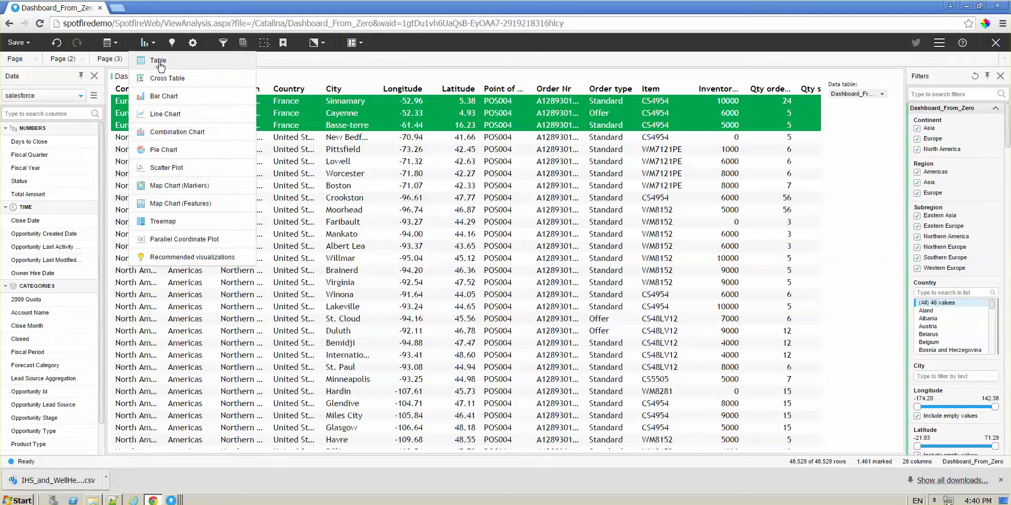
left_click(161, 64)
left_click_drag(405, 263, 753, 196)
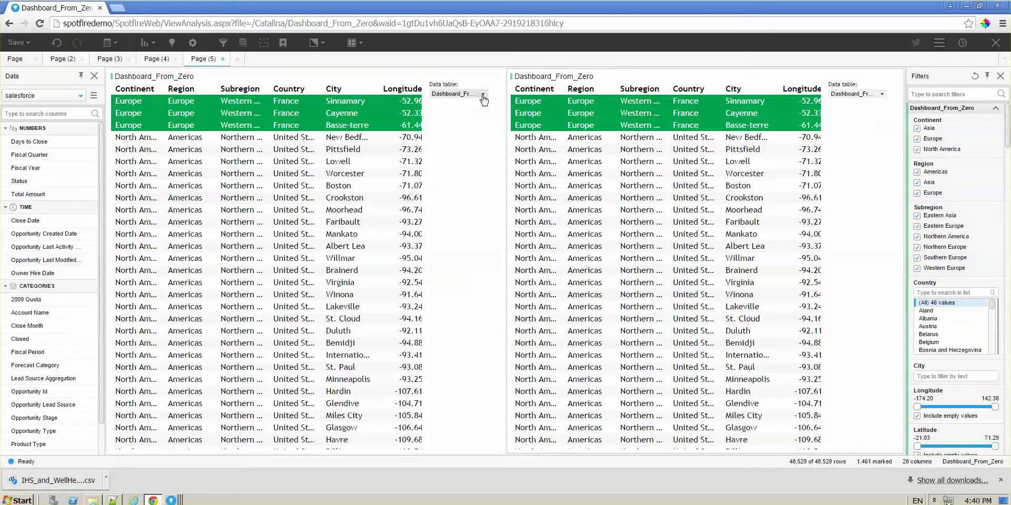
- Set the data table of the right-hand table visualization to salesforce
left_click(483, 96)
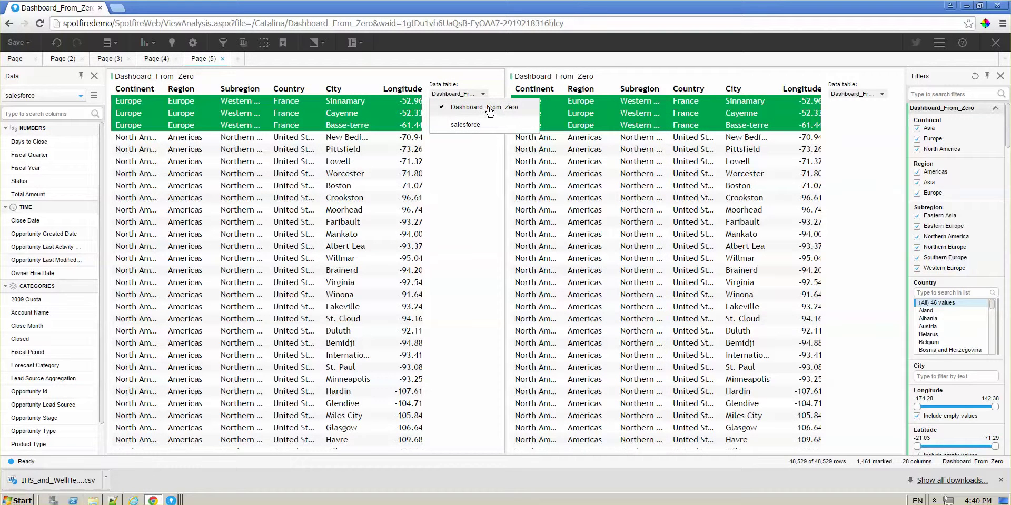
left_click(878, 94)
left_click(874, 124)
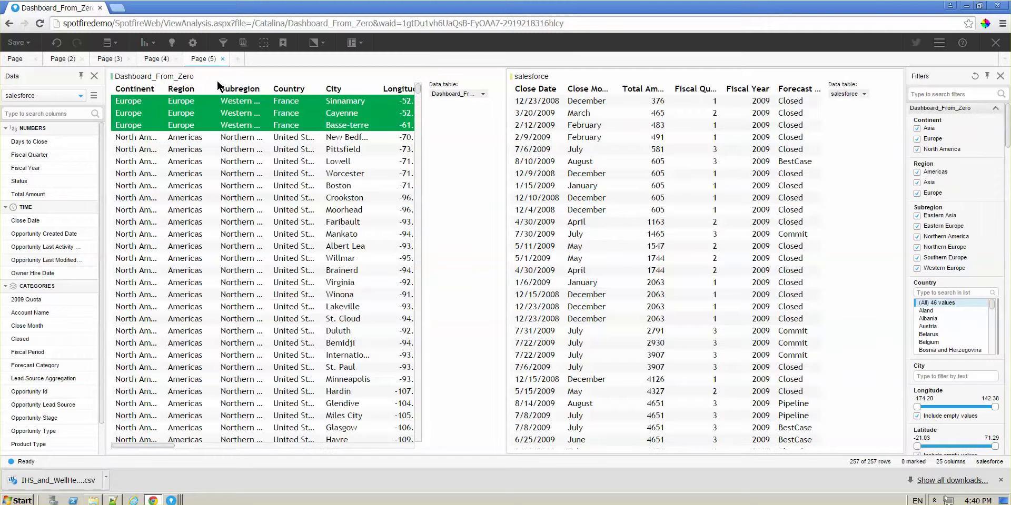
- Create Page (6) and add a bar chart to it
left_click(238, 60)
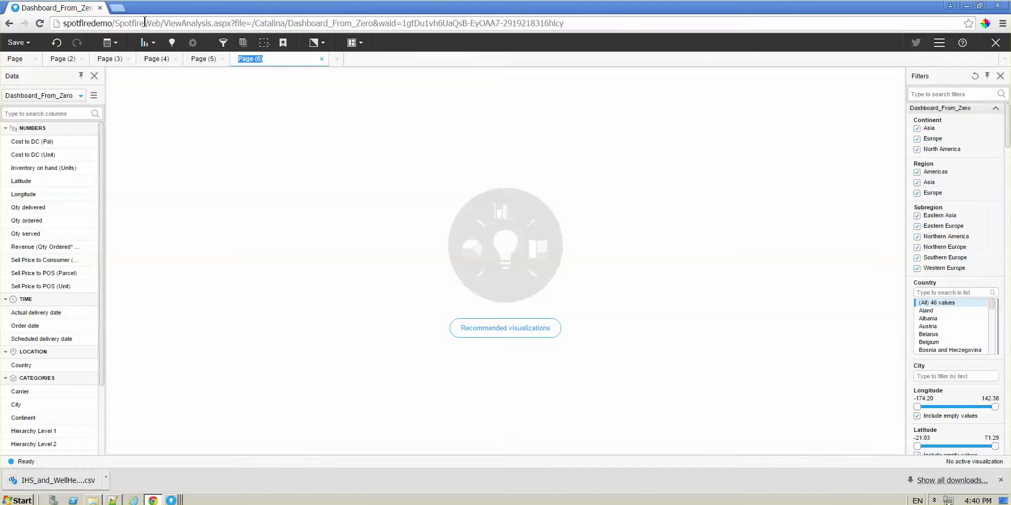
left_click(146, 44)
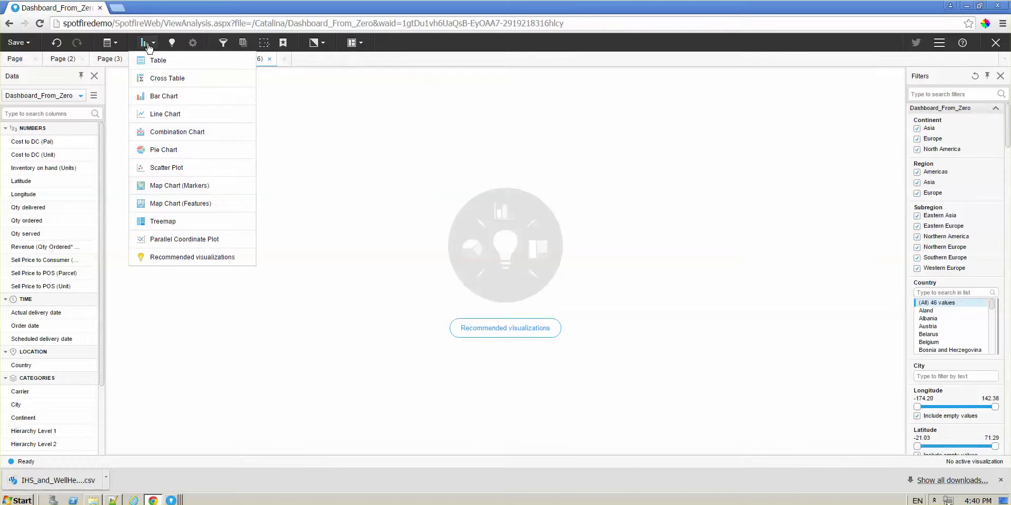
left_click(156, 98)
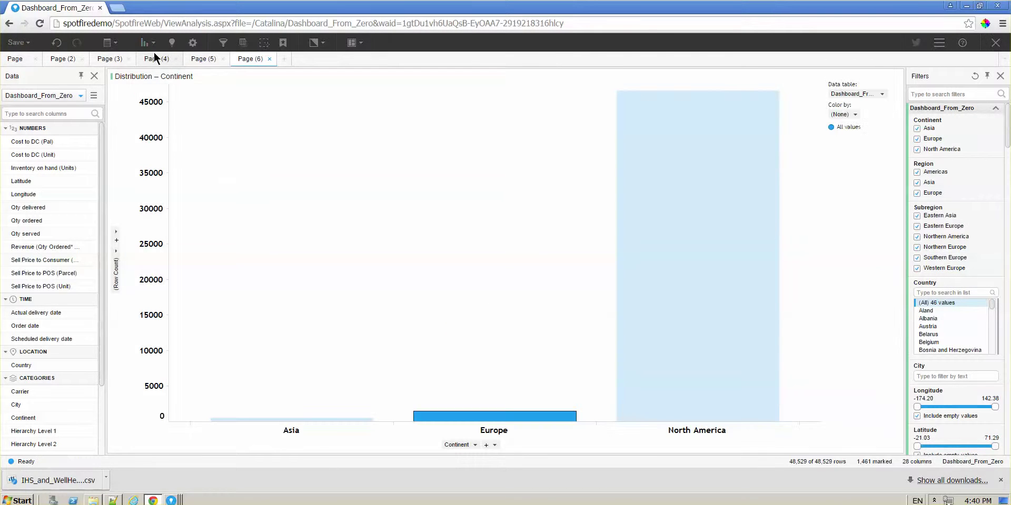
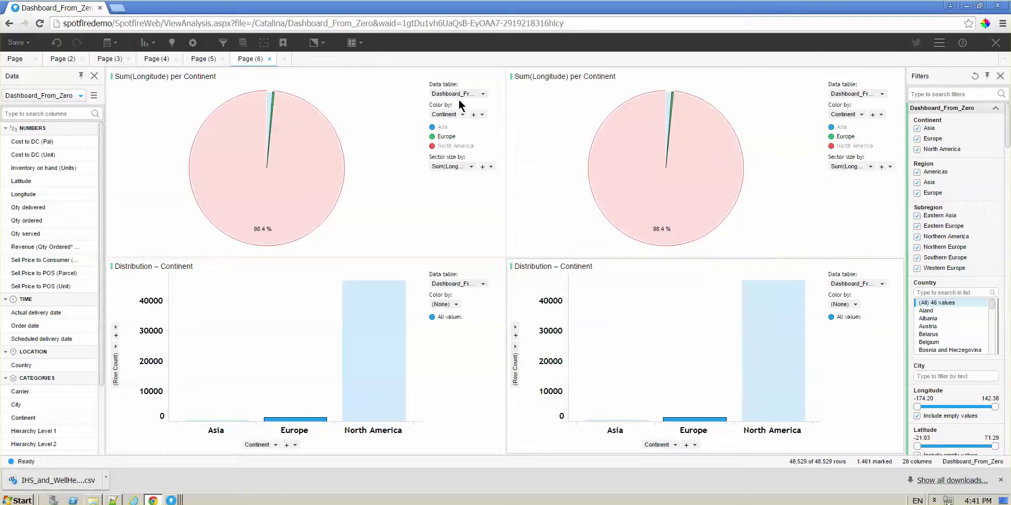
- Set the data table of the right-hand pie chart and the right-hand bar chart to salesforce
left_click(484, 94)
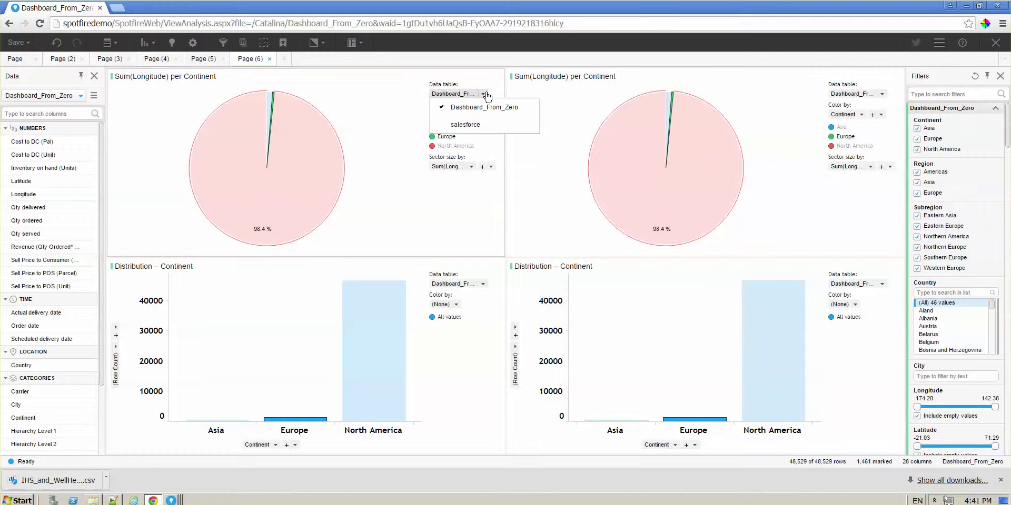
left_click(882, 94)
left_click(870, 124)
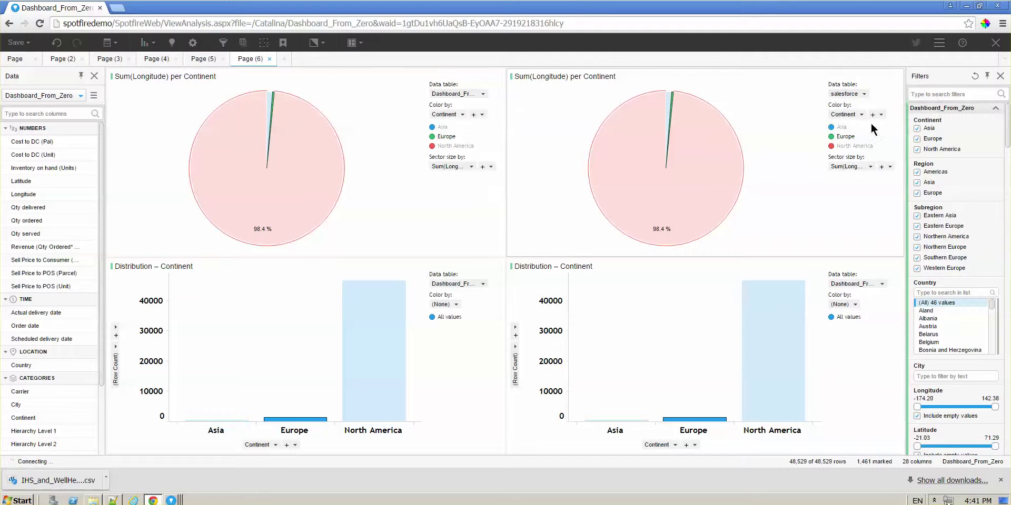
left_click(882, 283)
left_click(867, 317)
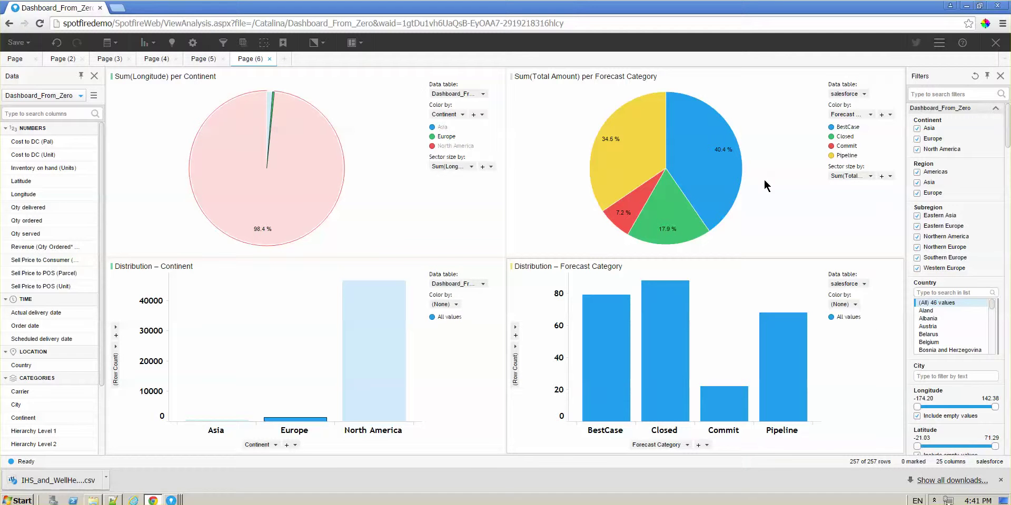
left_click(274, 445)
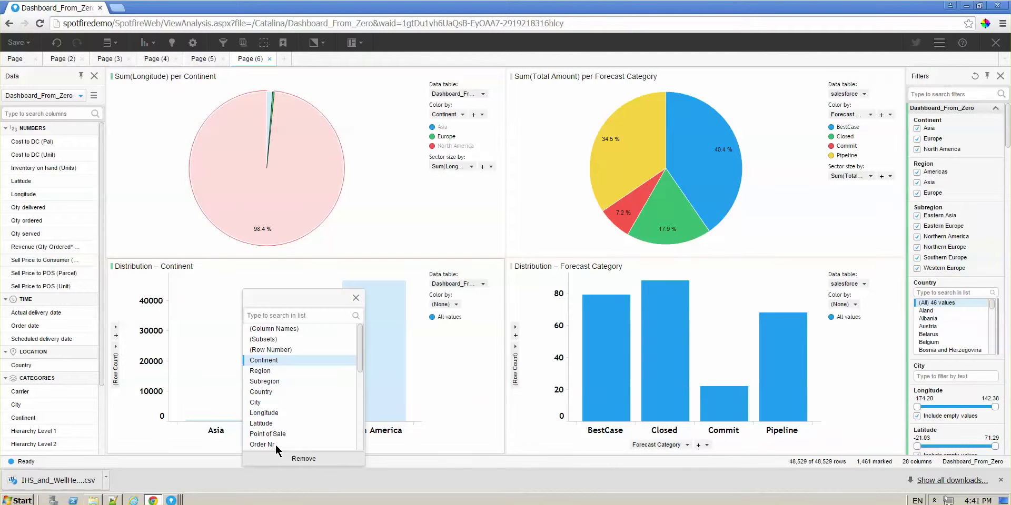
scroll(295, 419, "down", 2)
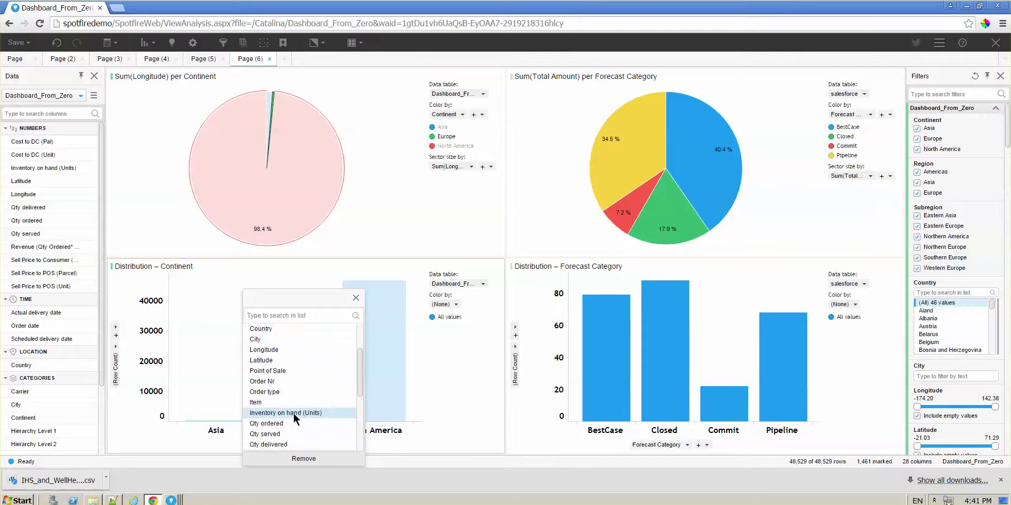
scroll(294, 419, "down", 4)
scroll(294, 419, "up", 3)
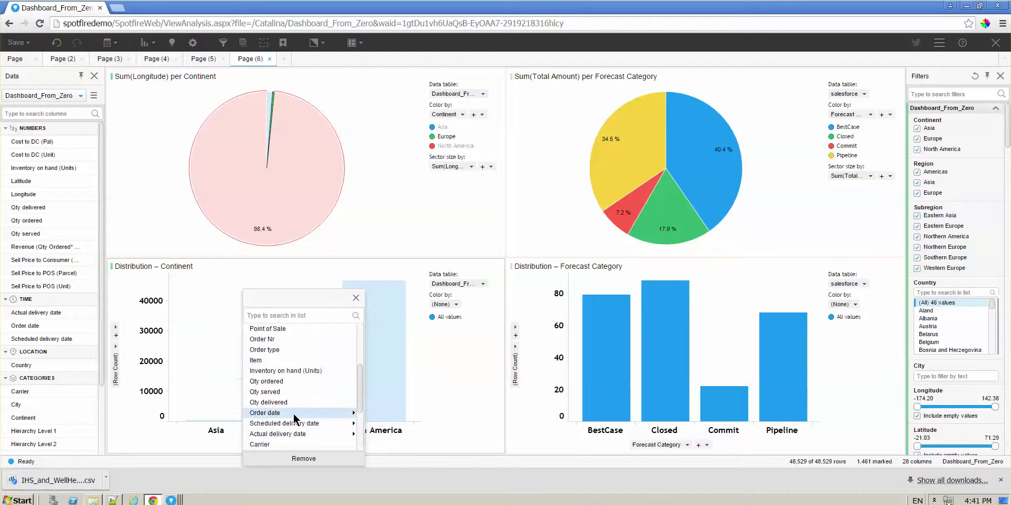
left_click(356, 298)
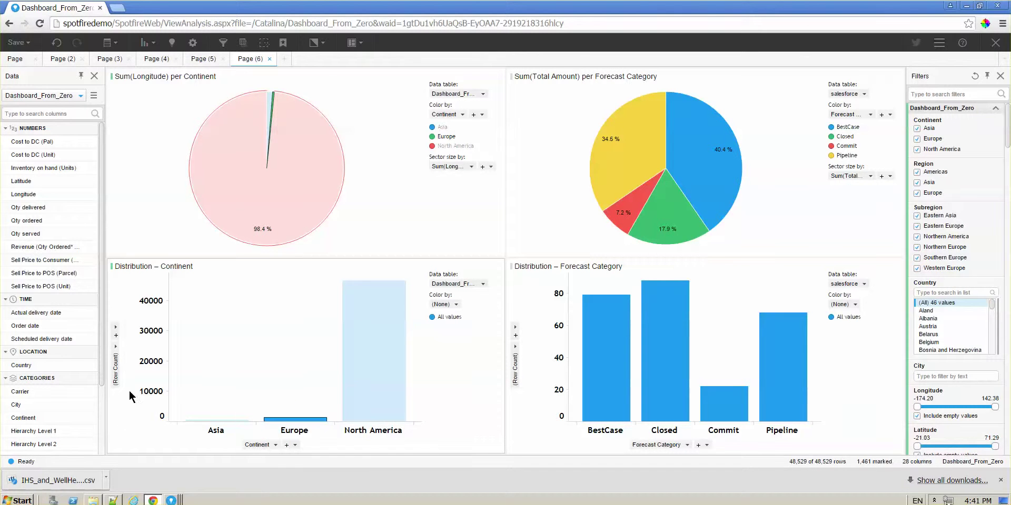
- Set the category axis of the Distribution – Continent bar chart to Hierarchy Level 2 and enlarge the space for its labels
left_click_drag(31, 432, 258, 445)
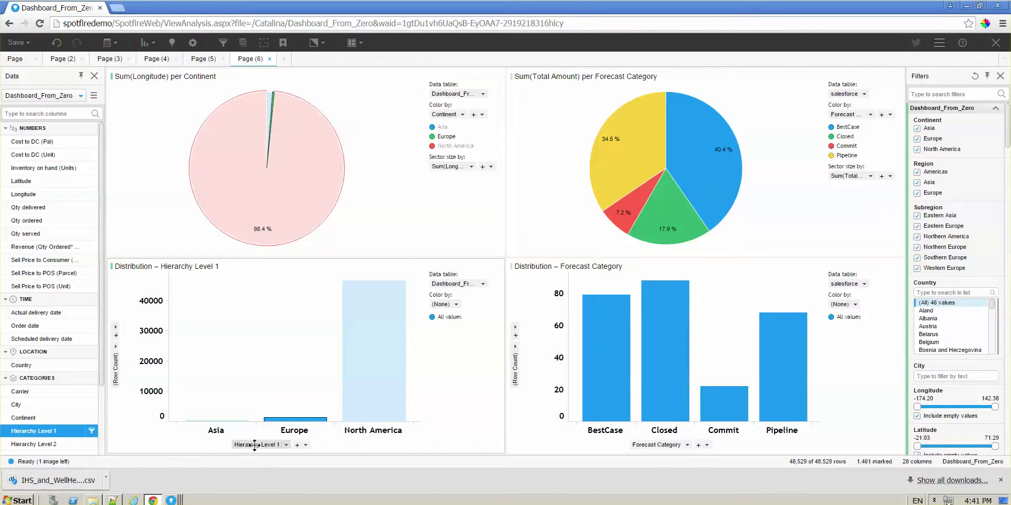
left_click_drag(90, 447, 255, 445)
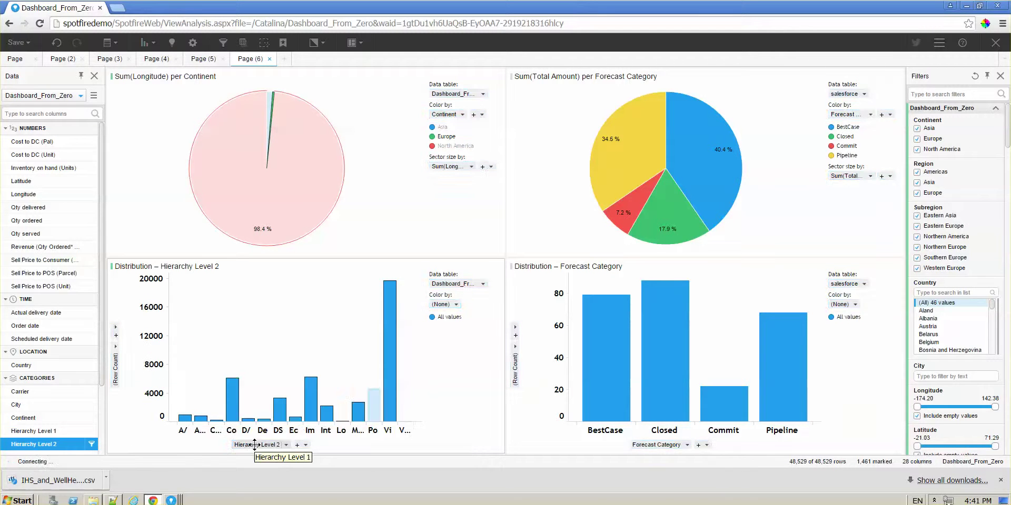
left_click_drag(278, 389, 278, 390)
right_click(290, 419)
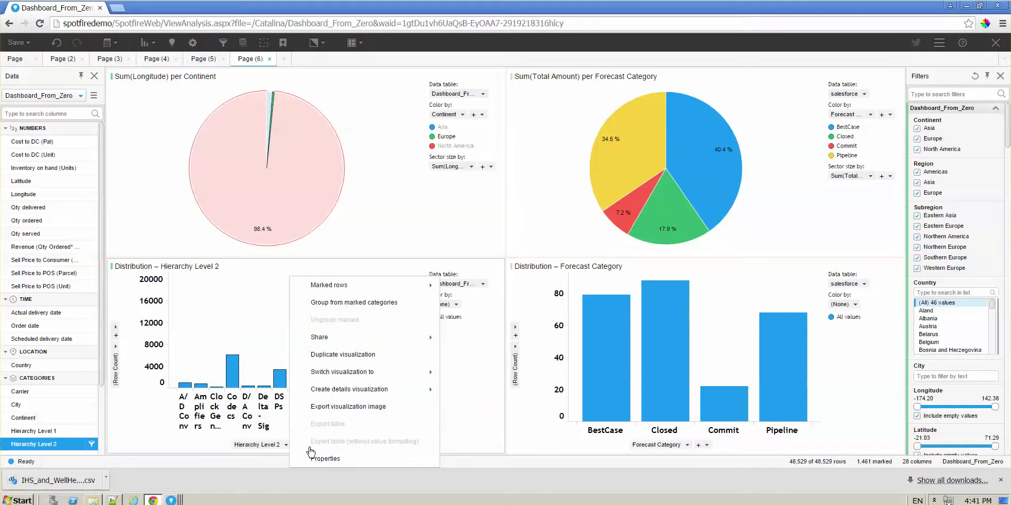
left_click(245, 338)
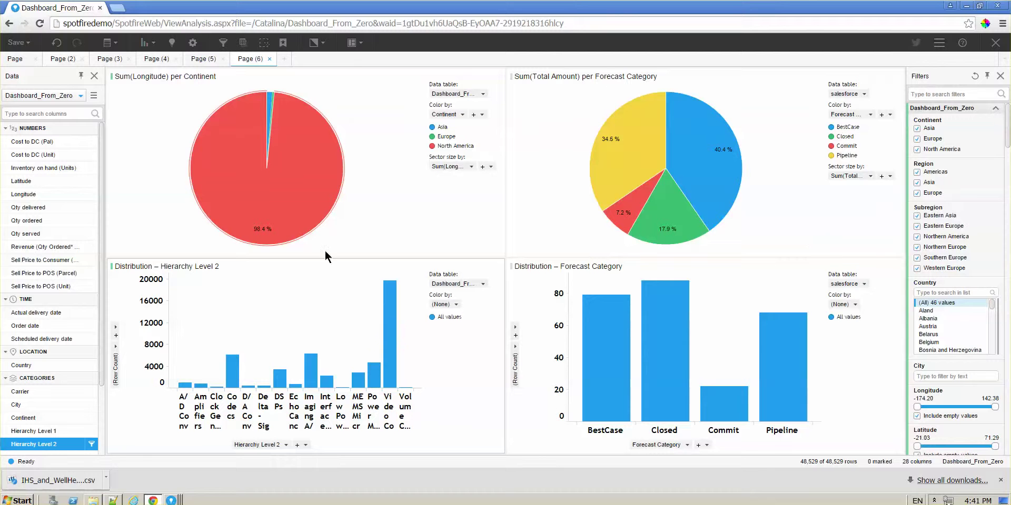
- Recolor the Forecast Category pie chart, making Commit magenta and Pipeline light pink
left_click(831, 147)
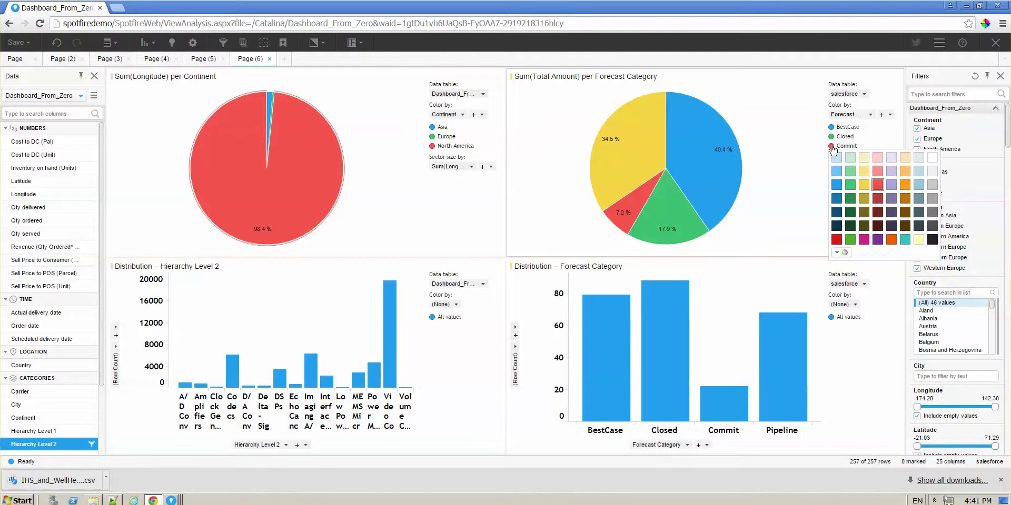
left_click(864, 240)
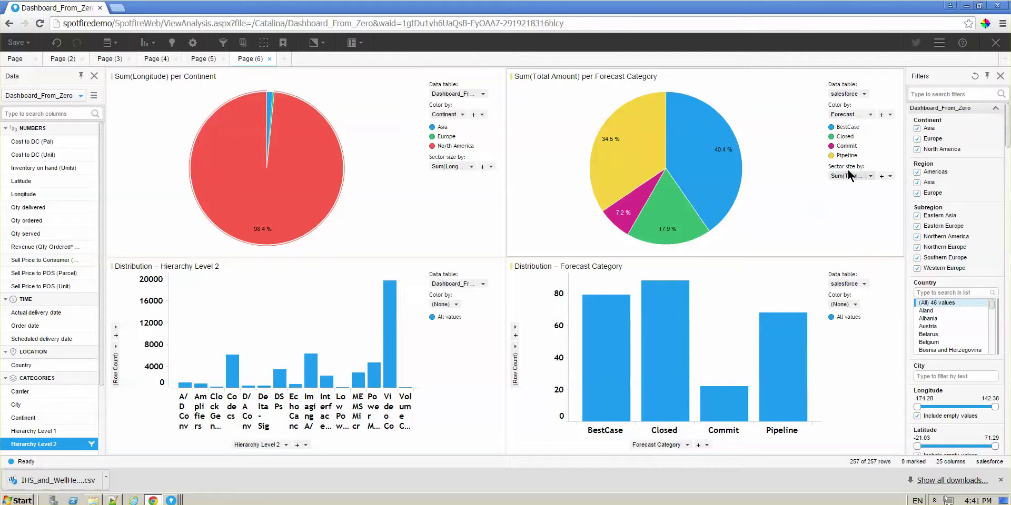
left_click(832, 155)
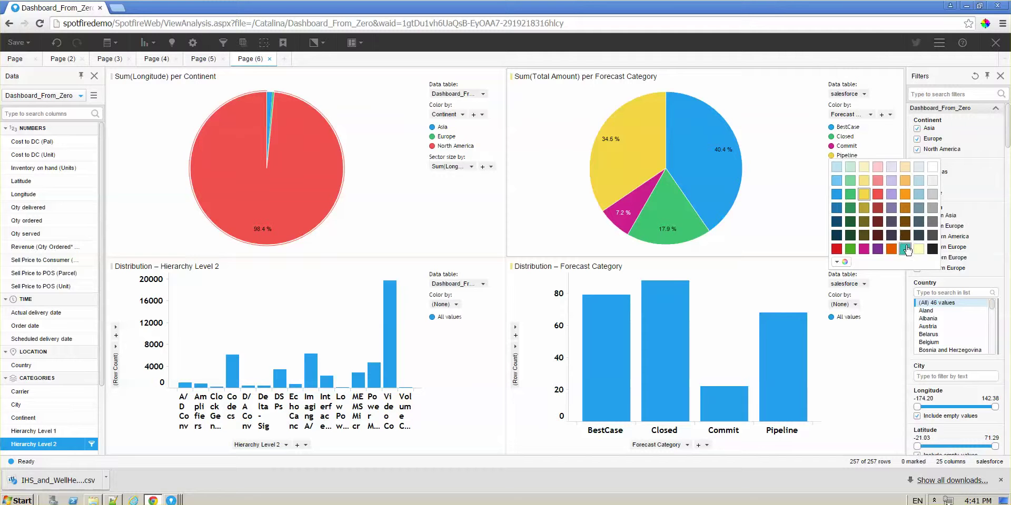
left_click(832, 156)
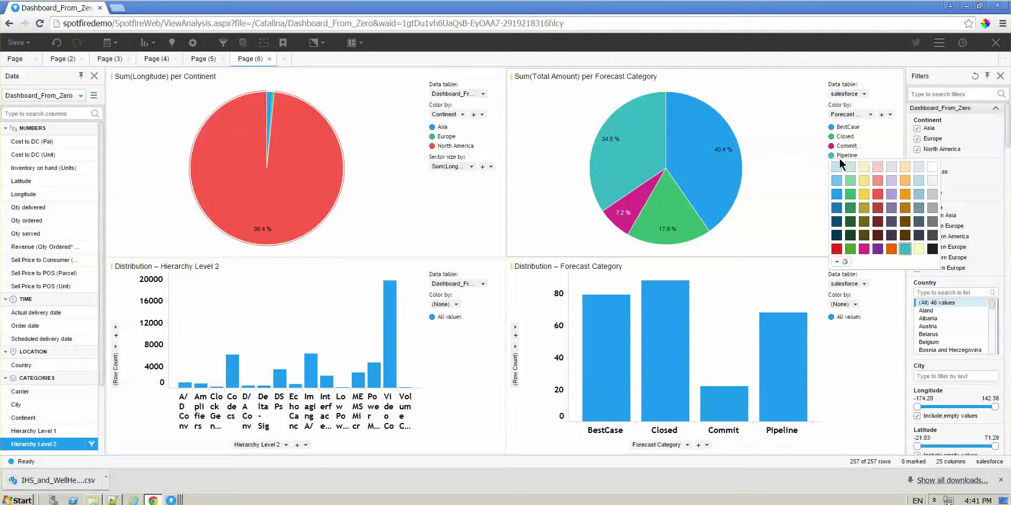
left_click(878, 167)
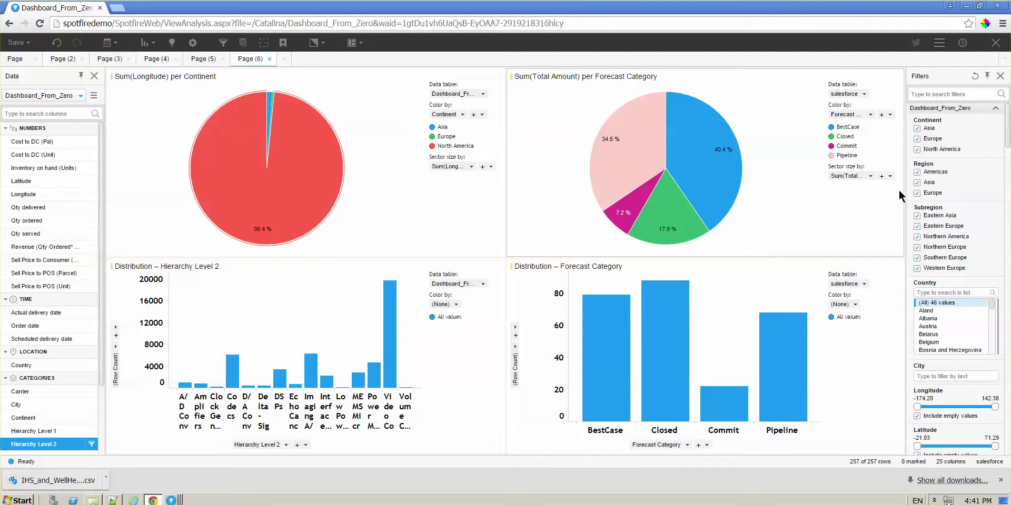
- Exclude Eastern Asia, Northern America and Northern Europe in the Subregion filter, and include them again
left_click(918, 216)
left_click(917, 236)
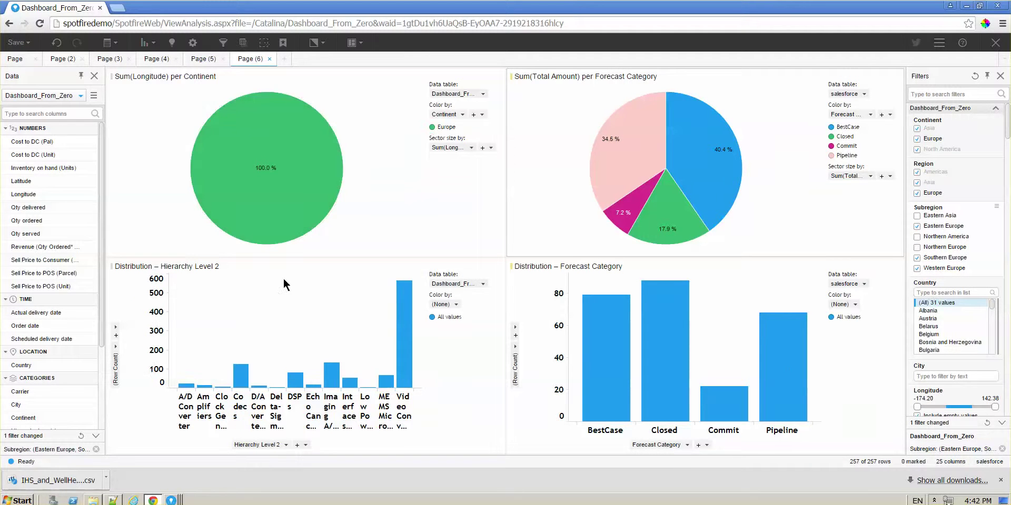
left_click(917, 247)
left_click(917, 236)
left_click(917, 215)
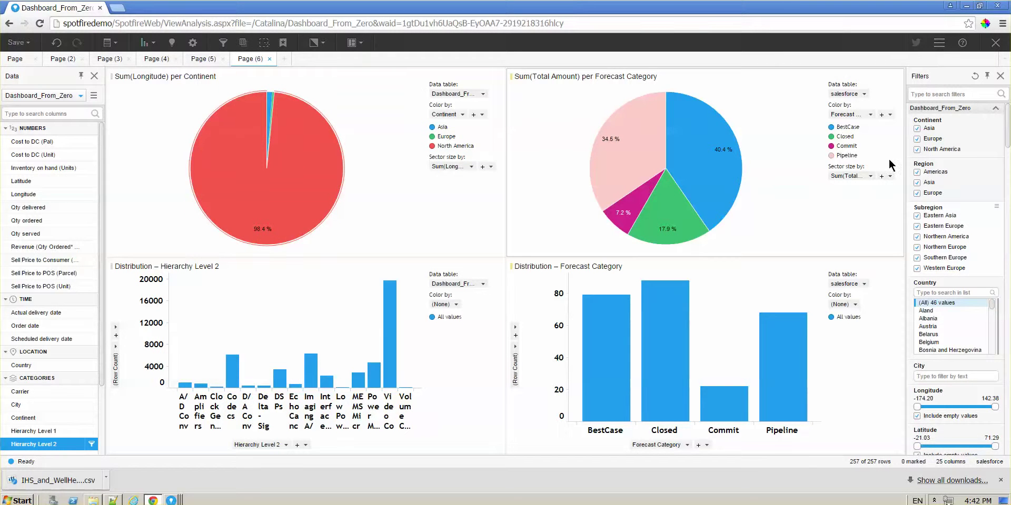
- Exclude BestCase, Closed and Commit in various combinations with the salesforce Forecast Category filter, and include them all again
left_click_drag(1008, 125, 1008, 294)
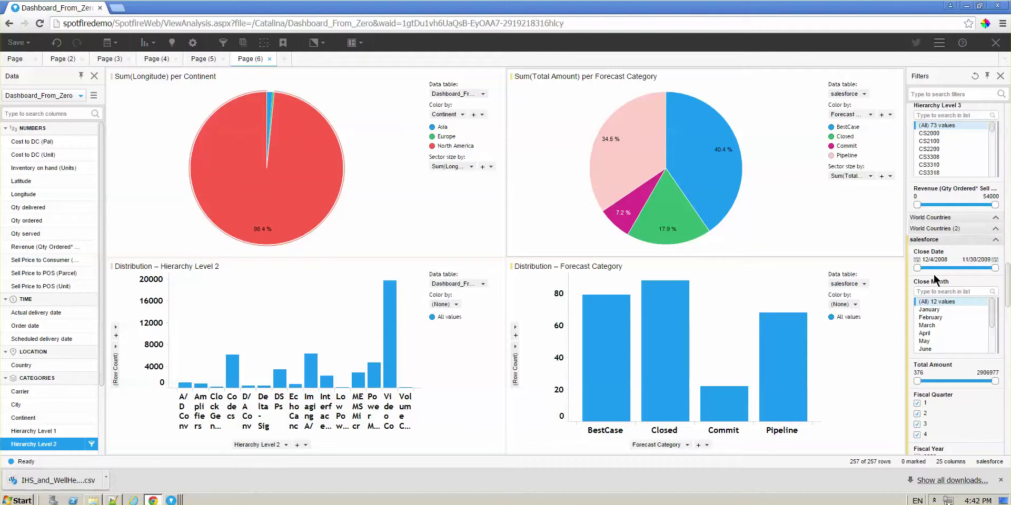
left_click_drag(1008, 300, 1010, 328)
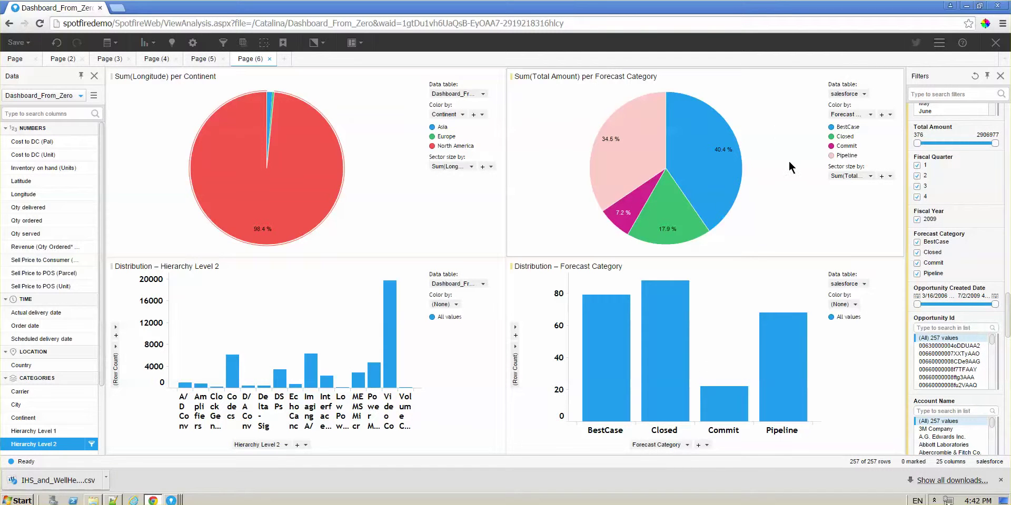
left_click(918, 242)
left_click(917, 263)
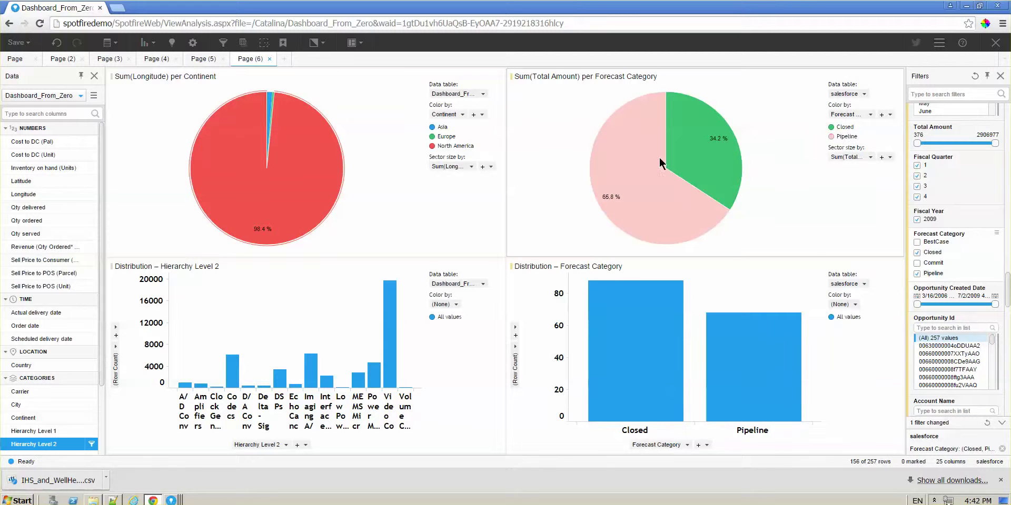
left_click(917, 243)
left_click(917, 263)
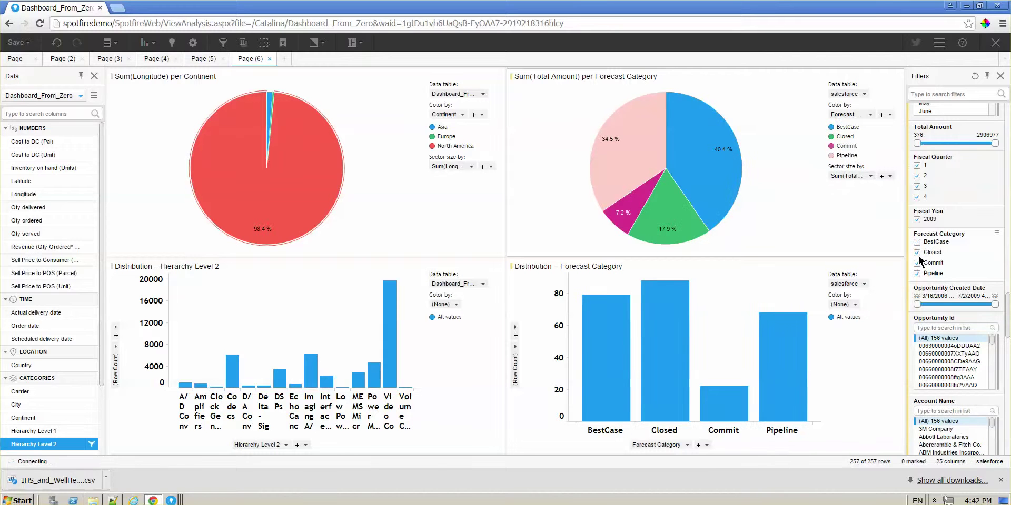
left_click(917, 260)
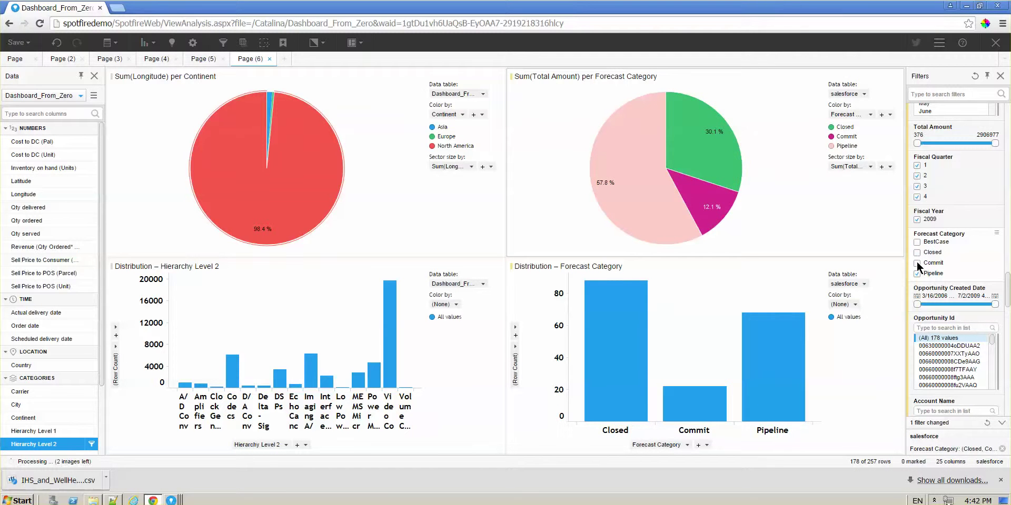
left_click(918, 252)
left_click(918, 242)
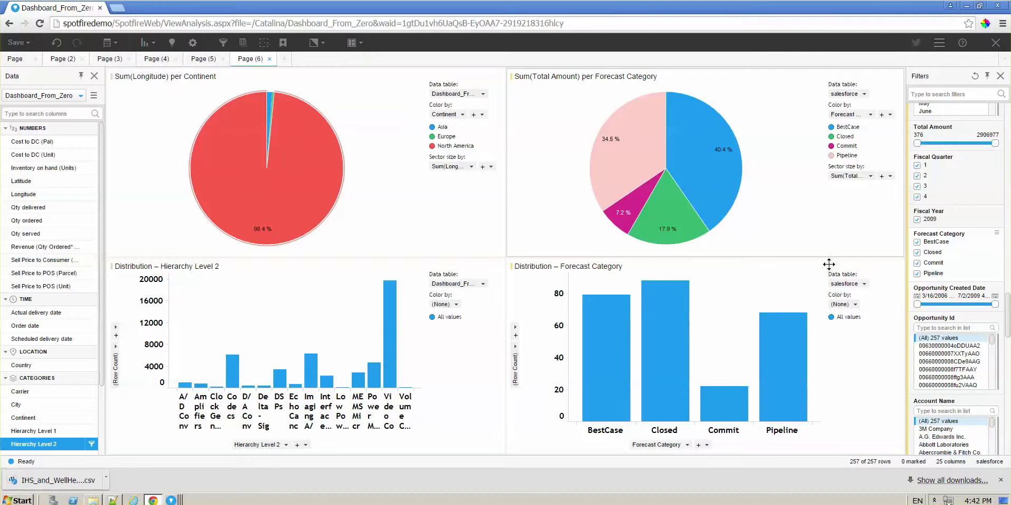
left_click_drag(1007, 326, 1007, 122)
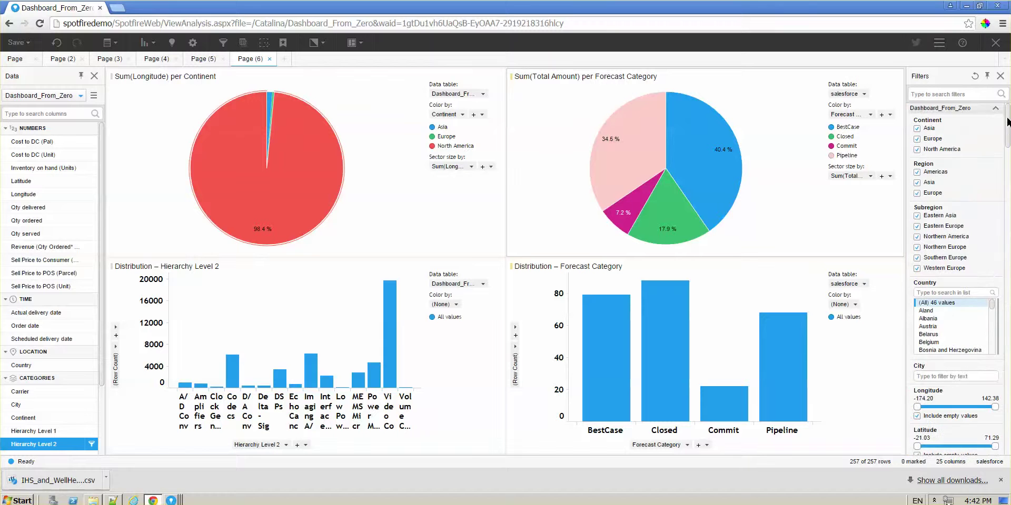
- Create Page (7) with a bar chart and limit the Region filter to Americas
left_click(284, 59)
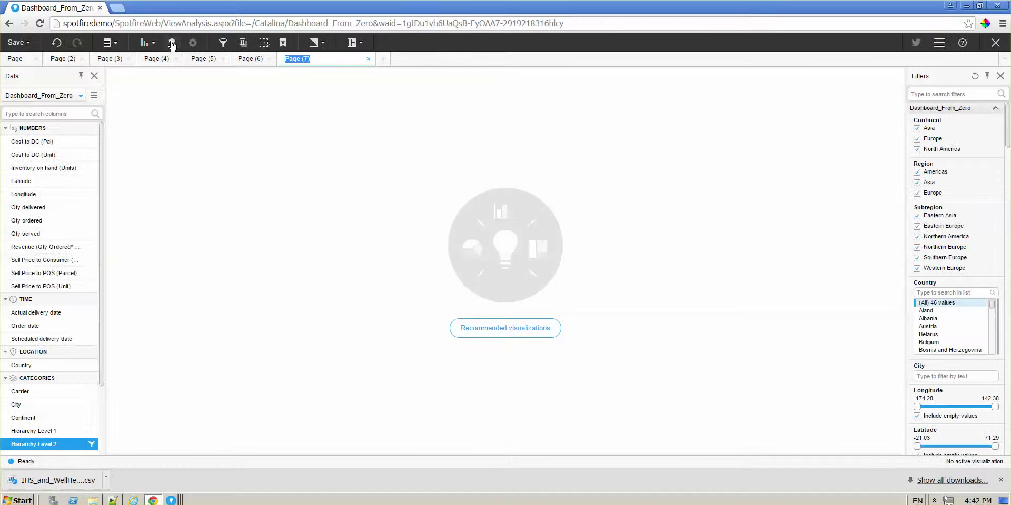
left_click(146, 43)
left_click(154, 96)
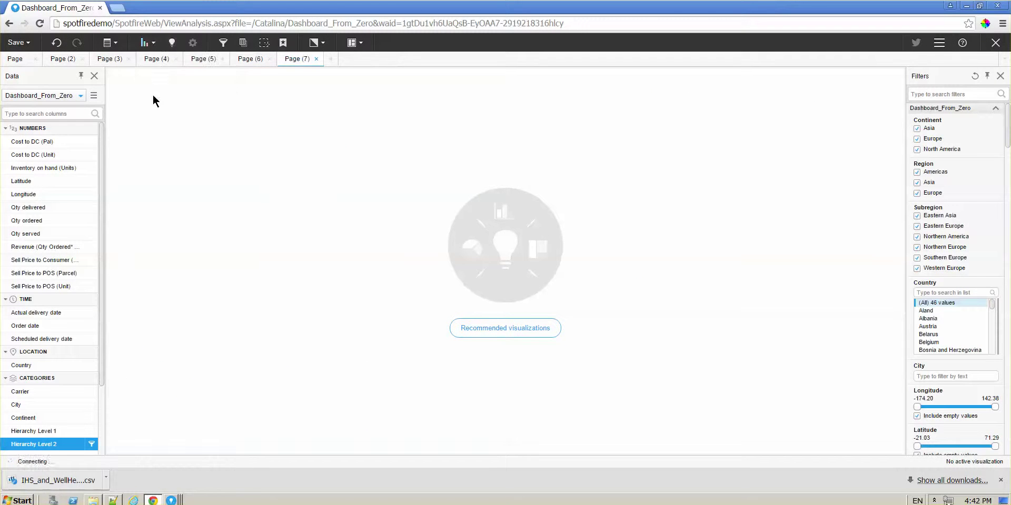
left_click(917, 182)
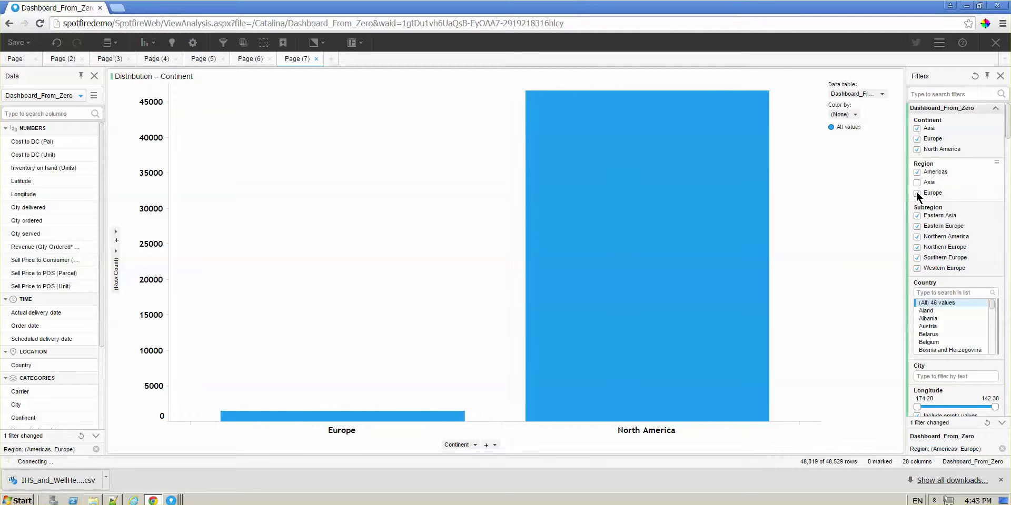
left_click(917, 193)
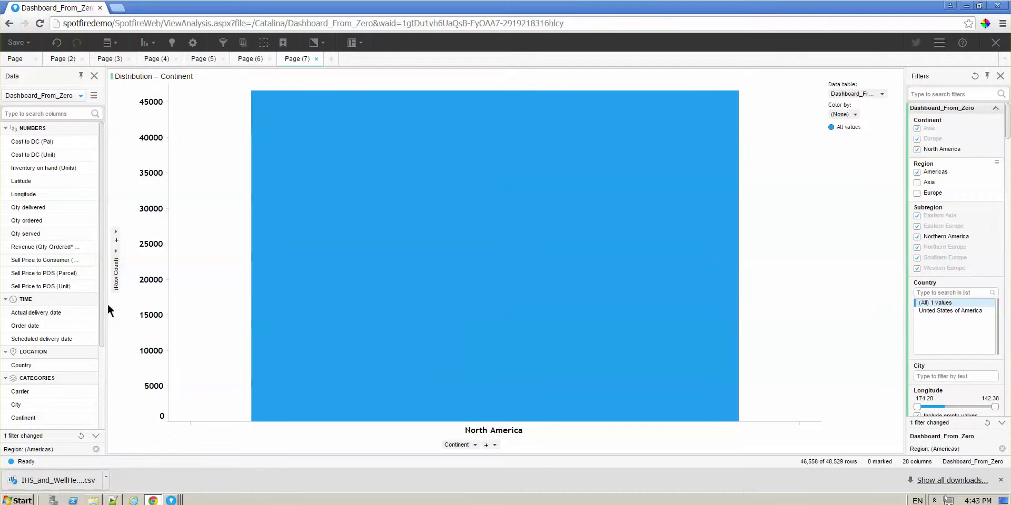
- Set the Page (7) bar chart's category axis to Hierarchy Level 2 and enlarge the space for its labels
left_click_drag(102, 314, 103, 412)
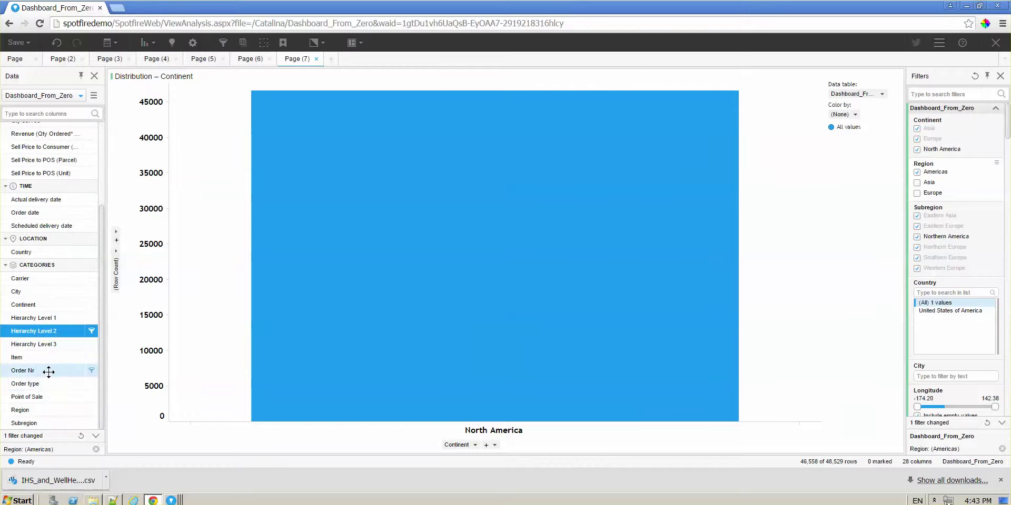
left_click_drag(50, 325, 420, 263)
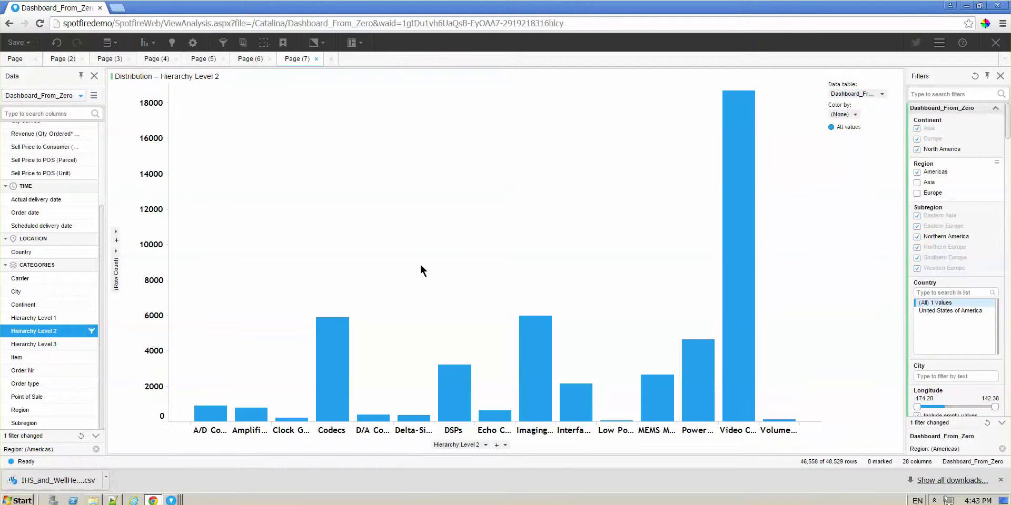
left_click_drag(353, 420, 361, 368)
right_click(359, 408)
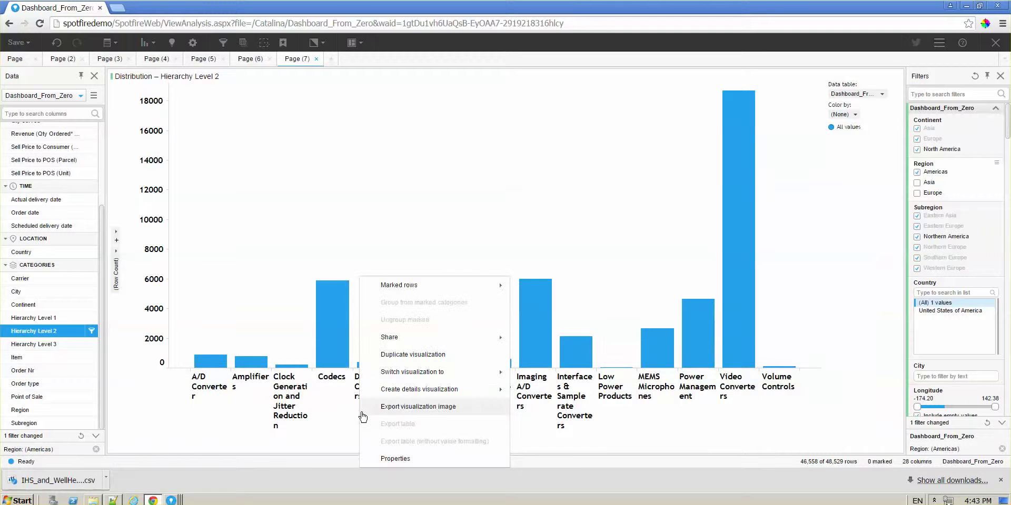
left_click(337, 294)
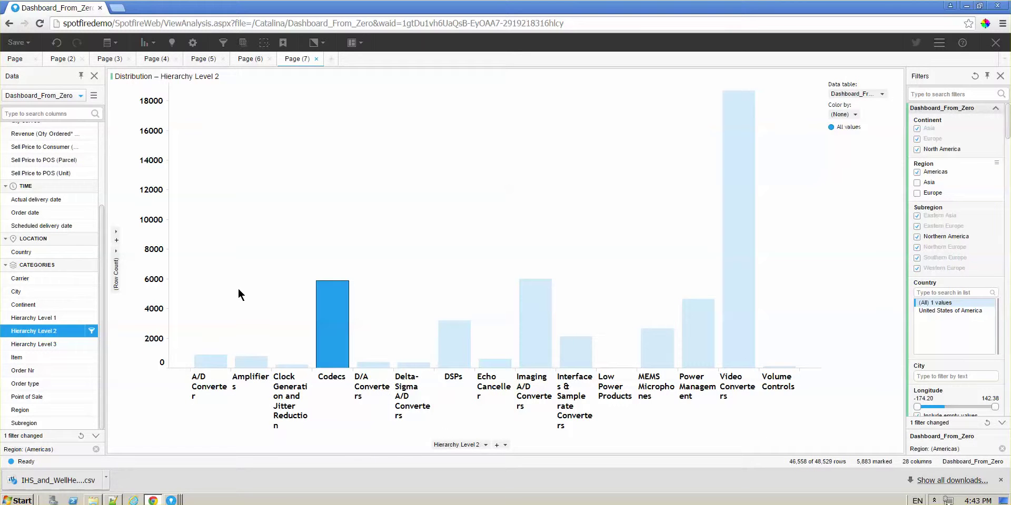
- Put Revenue on the Page (7) bar chart's value axis and color the bars by Hierarchy Level 3
left_click_drag(42, 134, 436, 263)
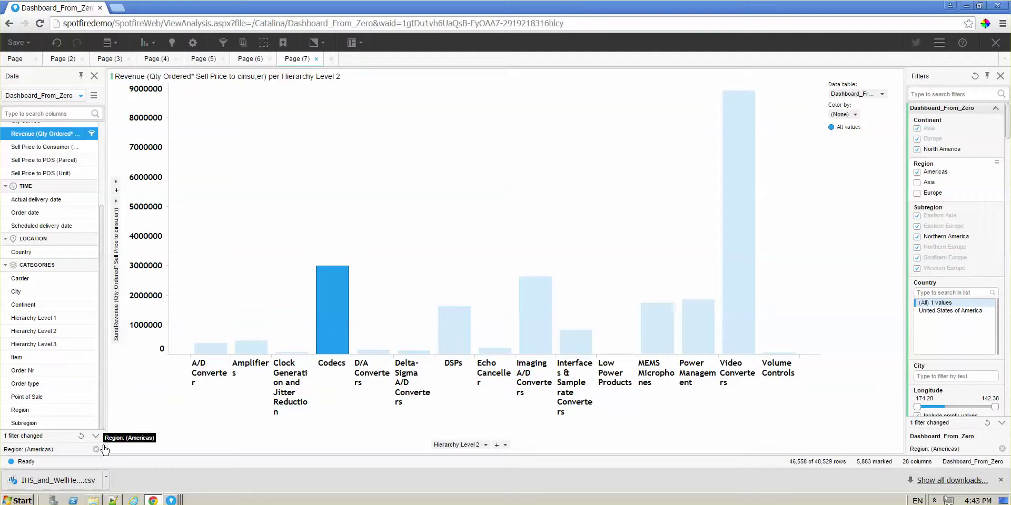
left_click_drag(61, 345, 463, 264)
left_click(666, 224)
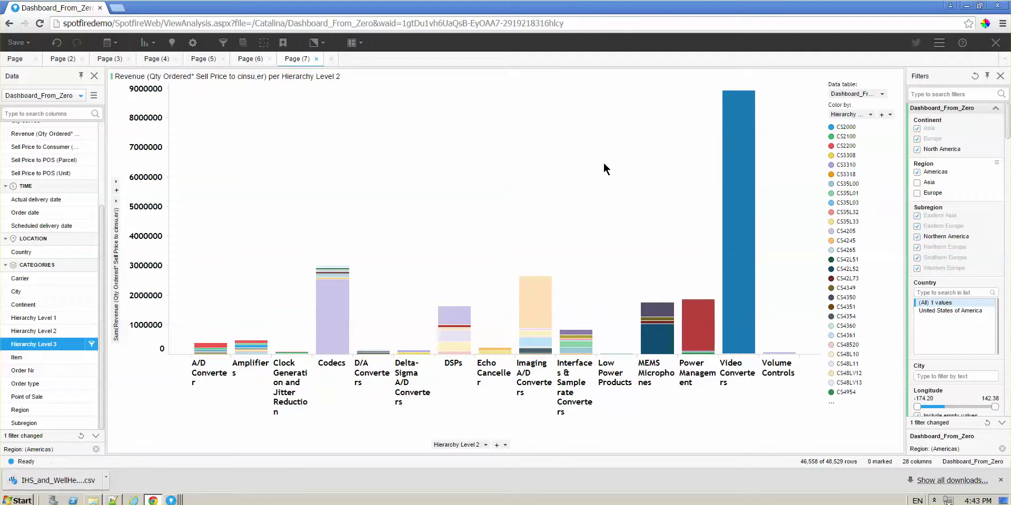
- Add a bookmark named "take a look of this" for the current view
left_click(284, 42)
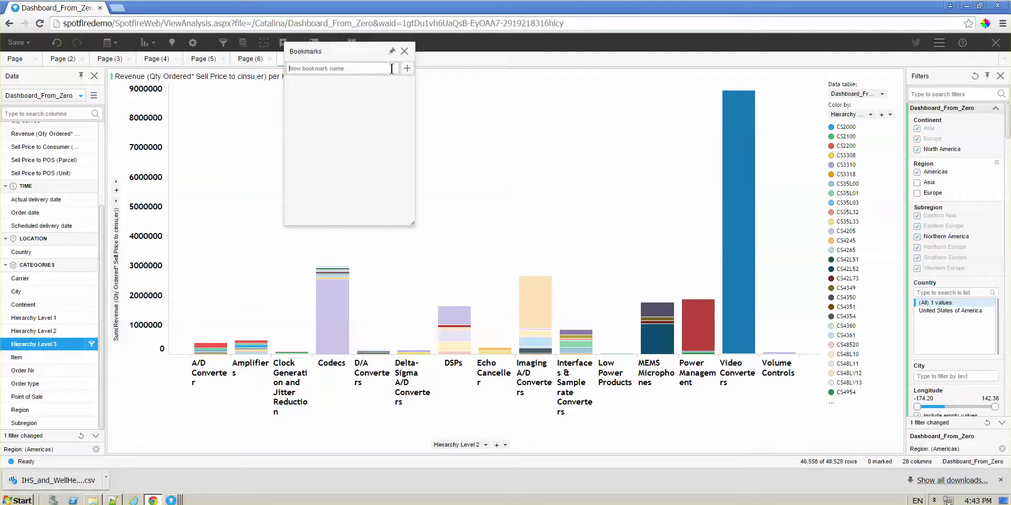
type("take a look of this")
left_click(406, 68)
left_click(404, 53)
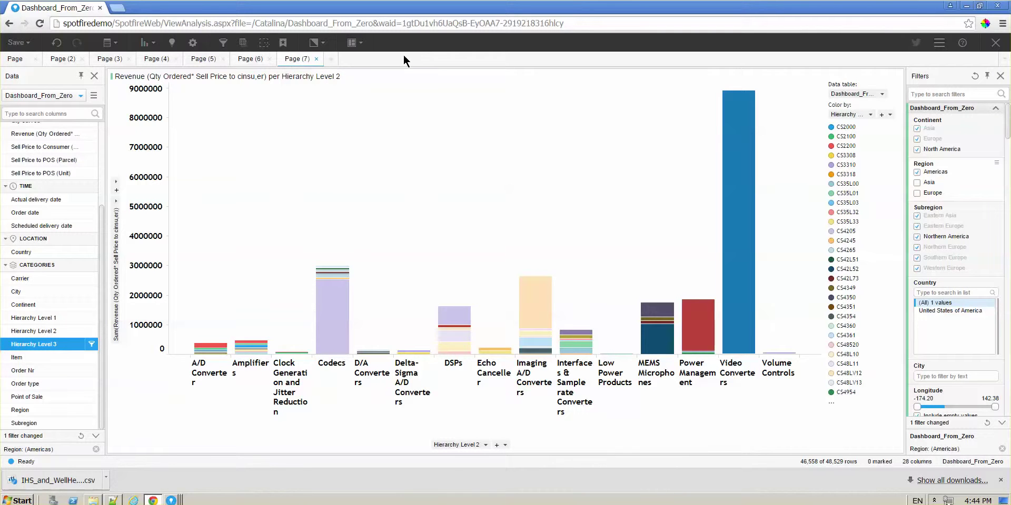
left_click(19, 42)
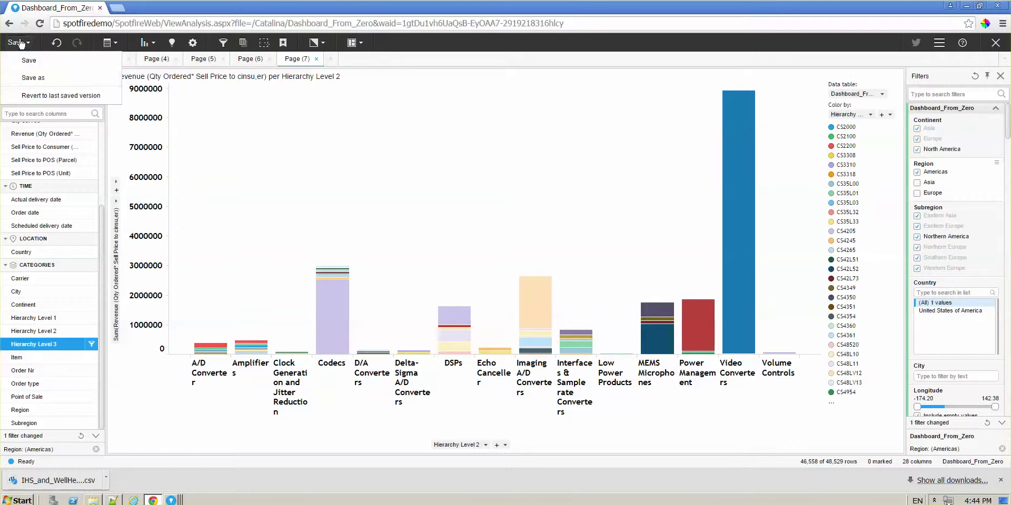
left_click(72, 84)
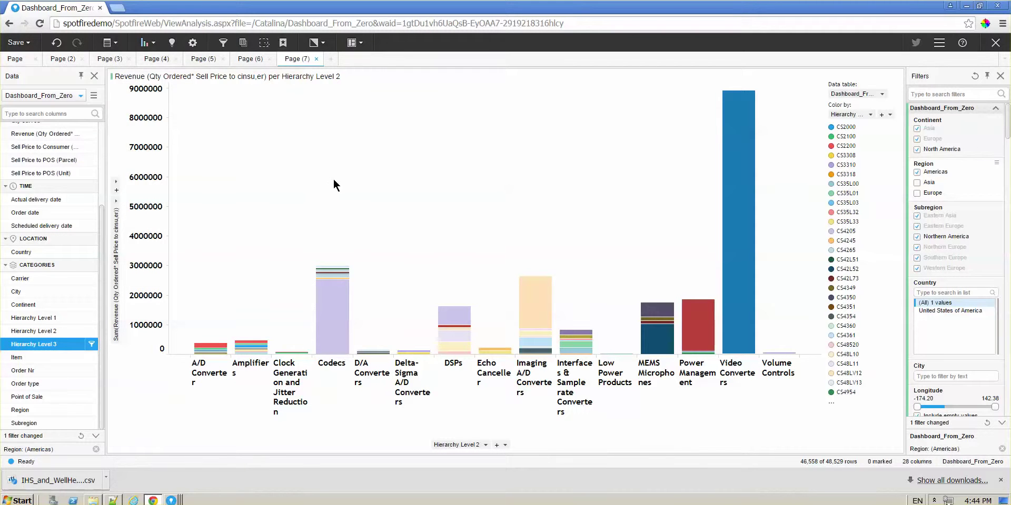
- Limit the Region filter to Asia and the Point of Sale filter to POS028 through POS038
left_click(916, 172)
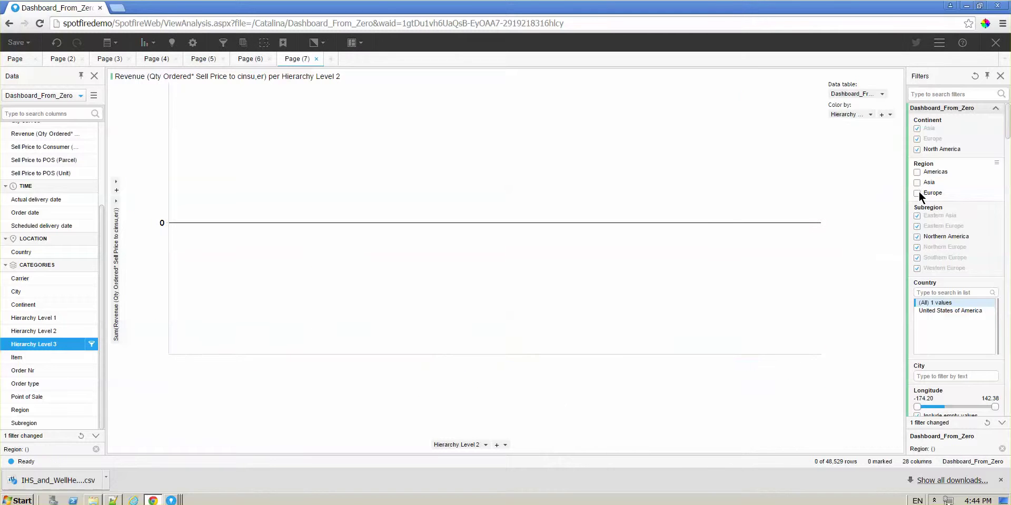
left_click(918, 184)
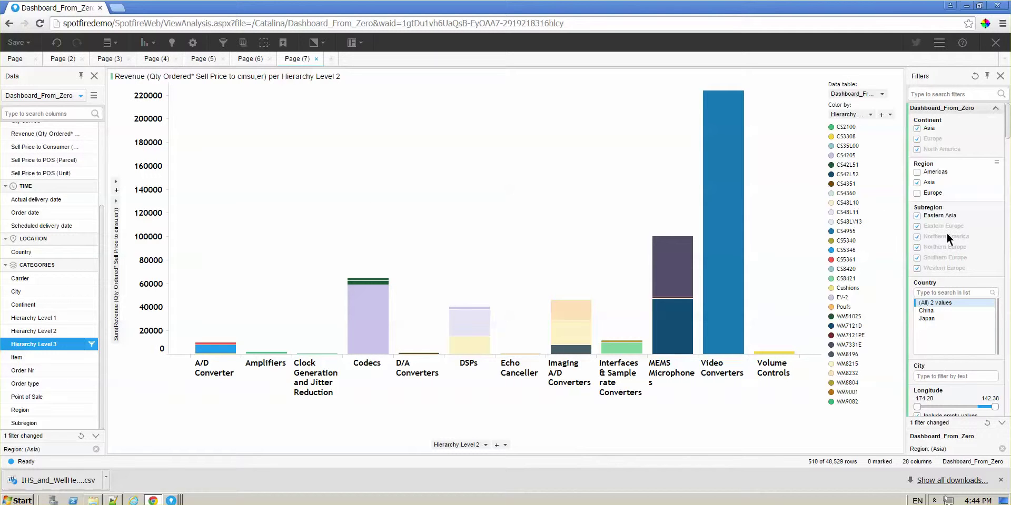
scroll(936, 226, "down", 10)
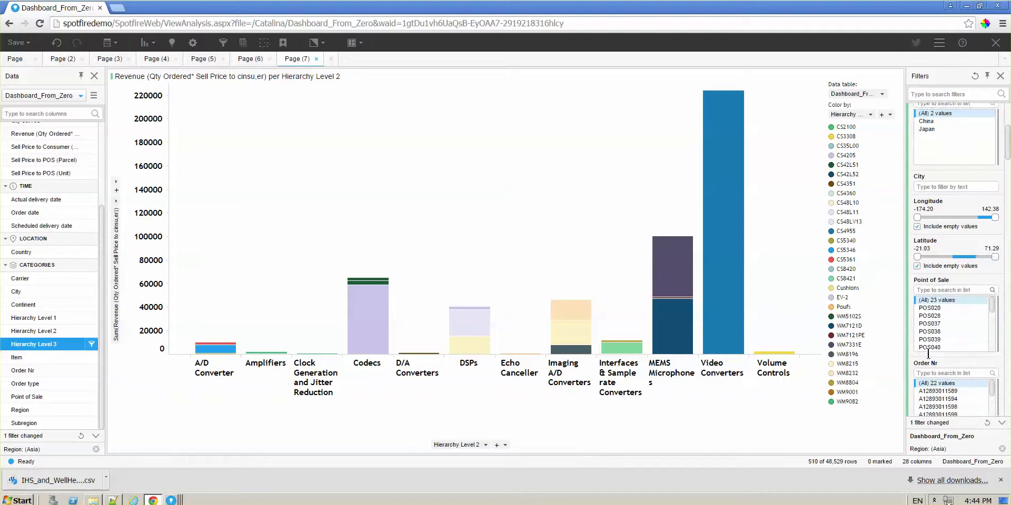
left_click(929, 311)
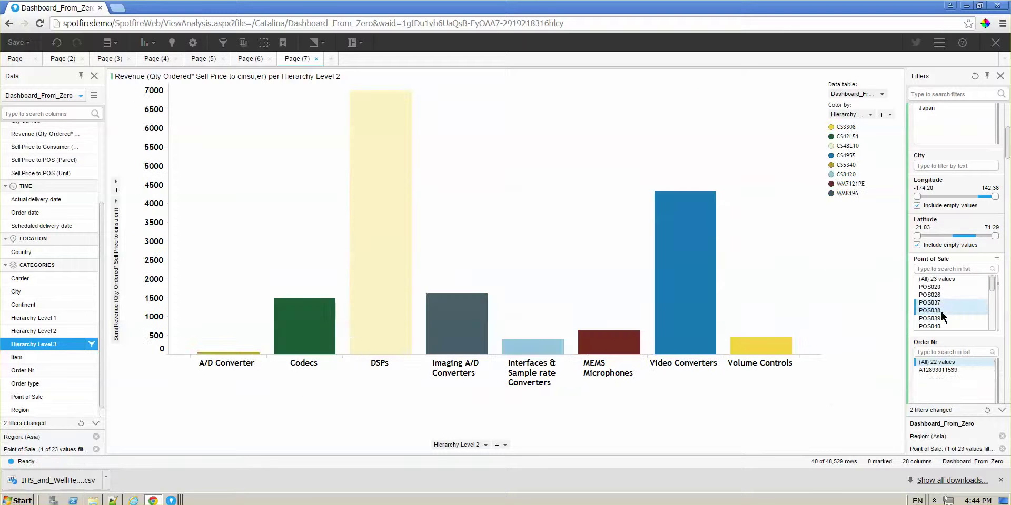
left_click(942, 295, "shift")
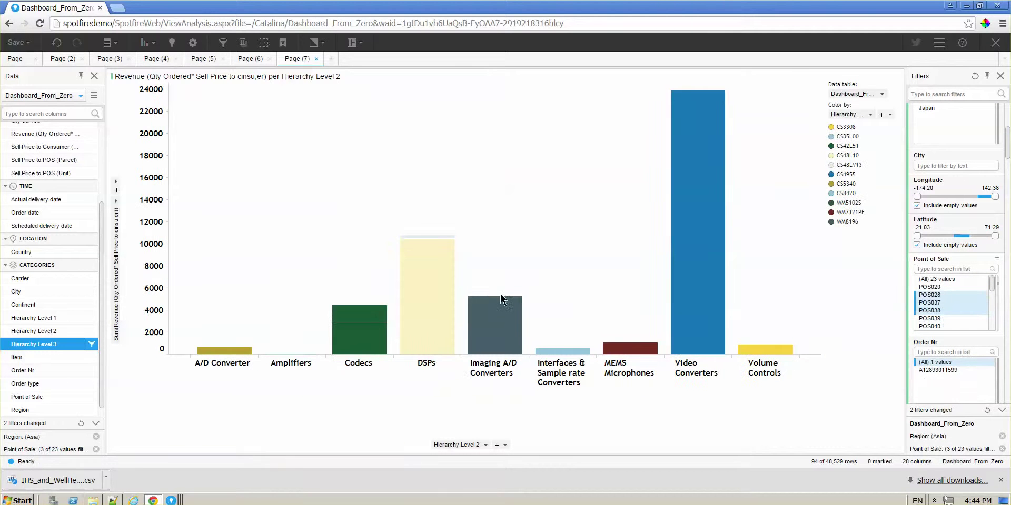
- Apply the "take a look of this" bookmark to restore its saved view and filters
left_click(284, 44)
mouse_move(301, 95)
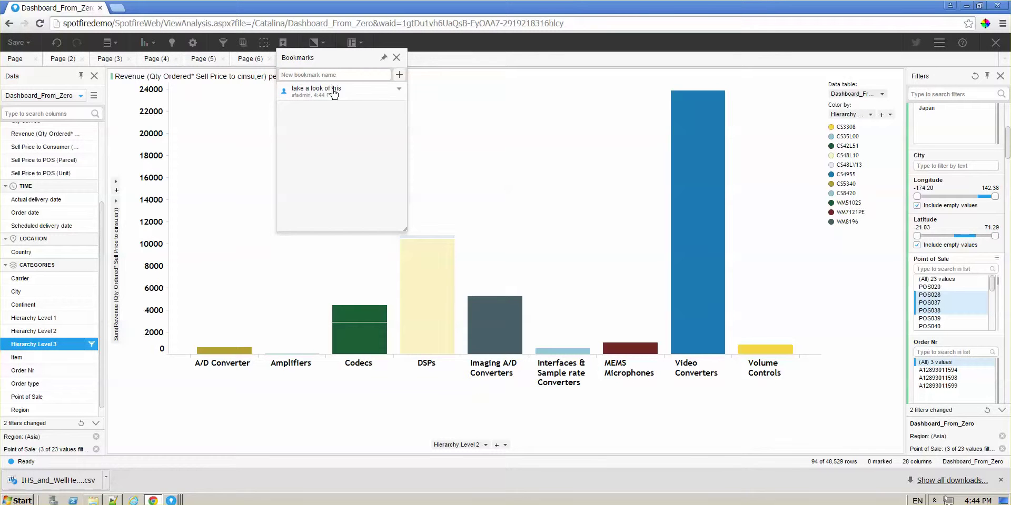
left_click(321, 93)
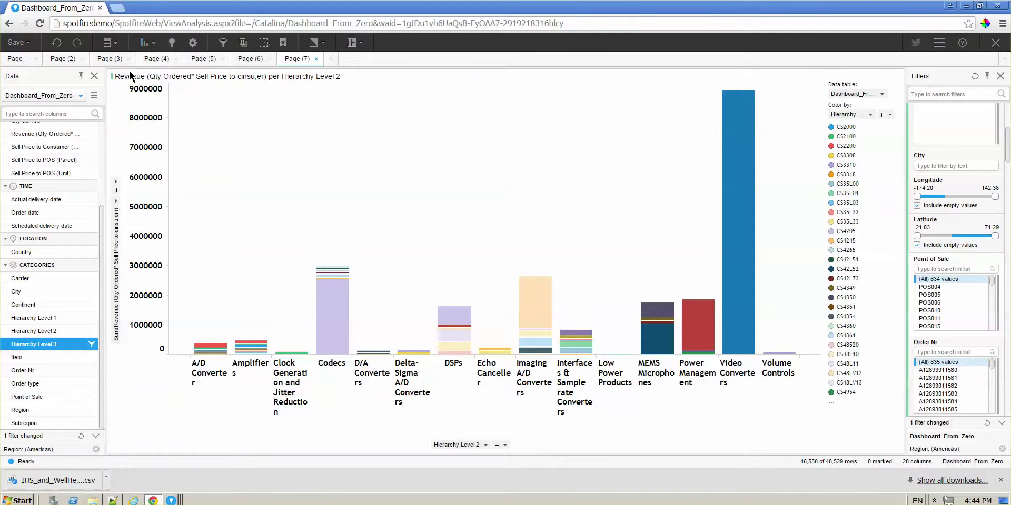
- Create Page (8) and add the recommended line chart of salesforce Total Amount by Close Date
left_click(331, 60)
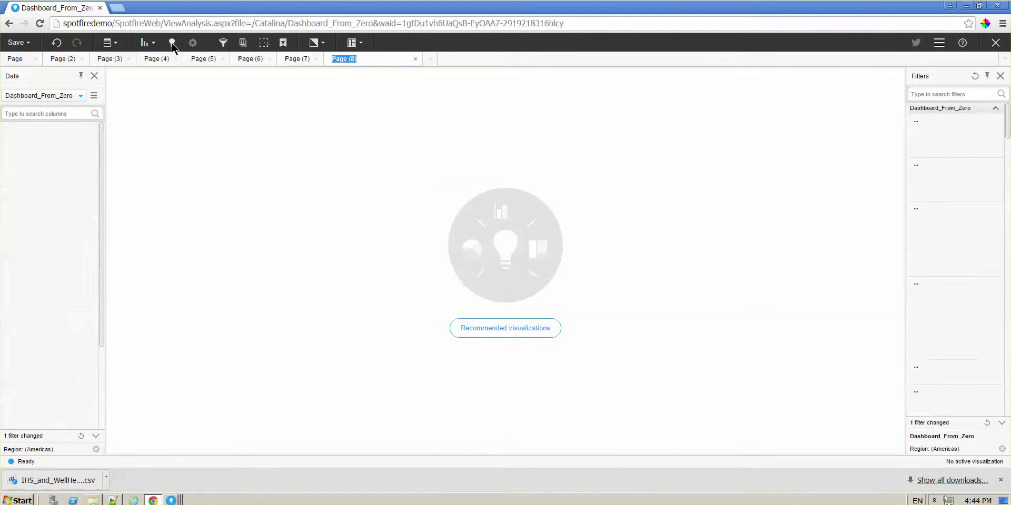
left_click(172, 43)
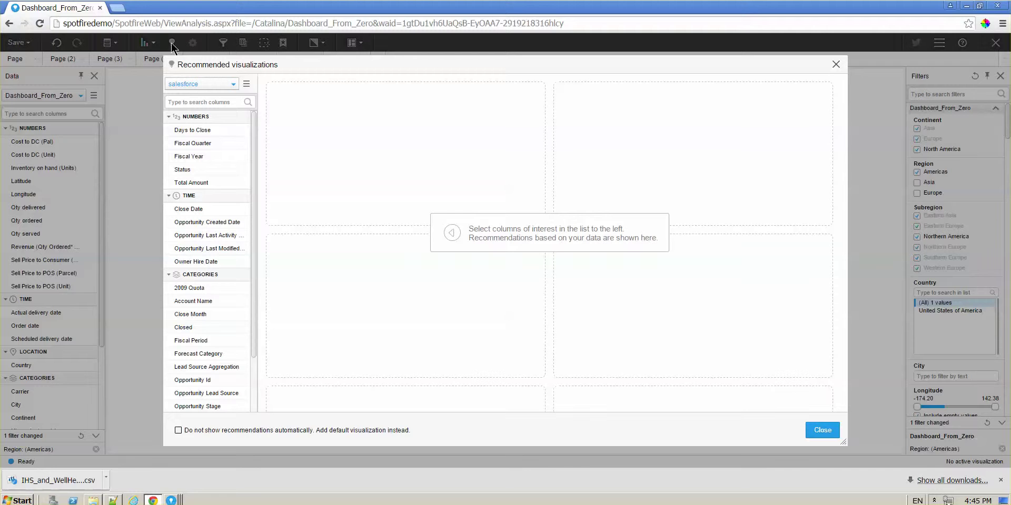
mouse_move(253, 307)
left_mouse_down()
mouse_move(260, 376)
mouse_move(250, 289)
left_mouse_up()
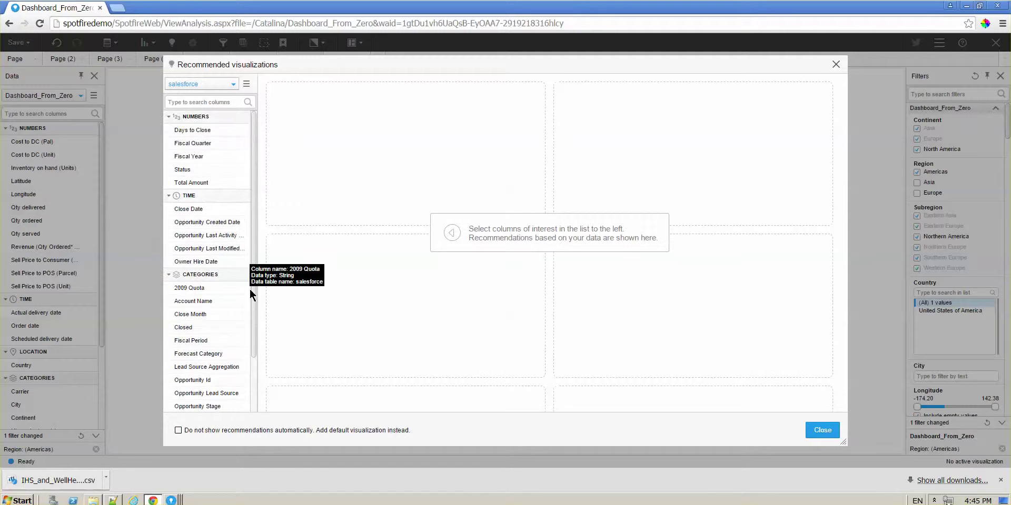
left_click(206, 209)
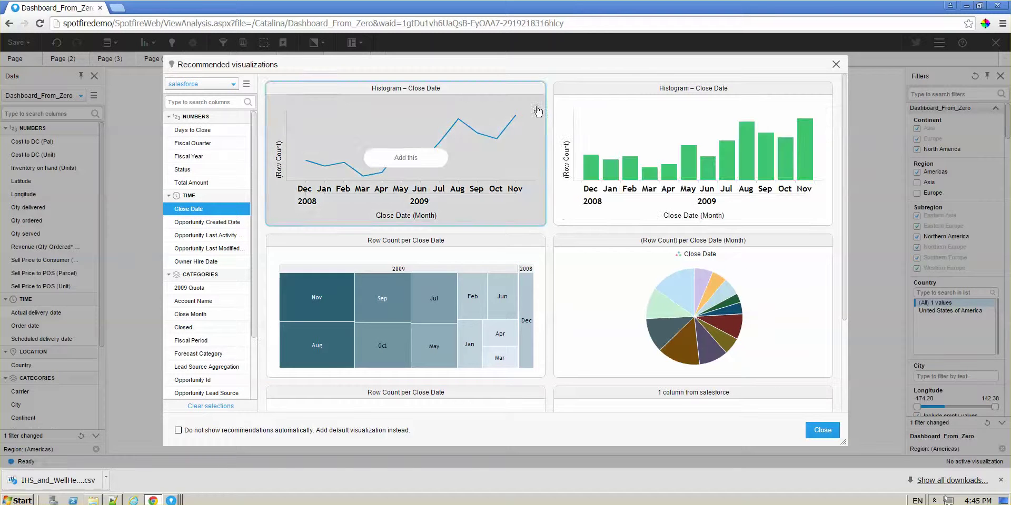
left_click(211, 183)
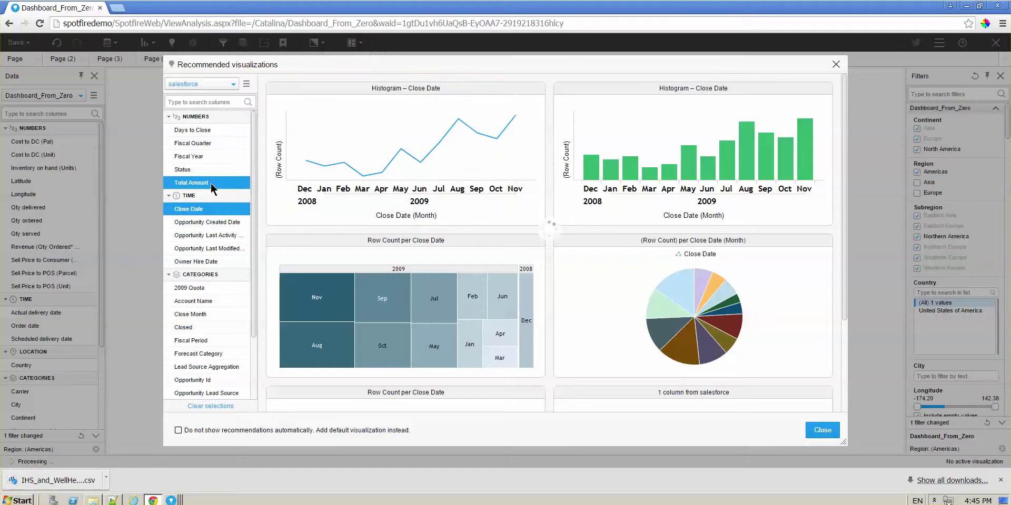
mouse_move(470, 150)
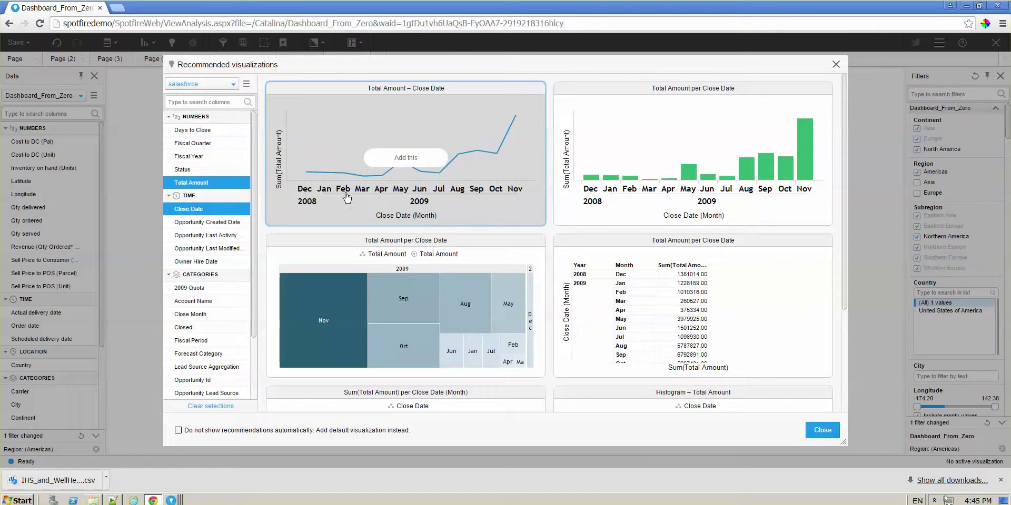
left_click(421, 164)
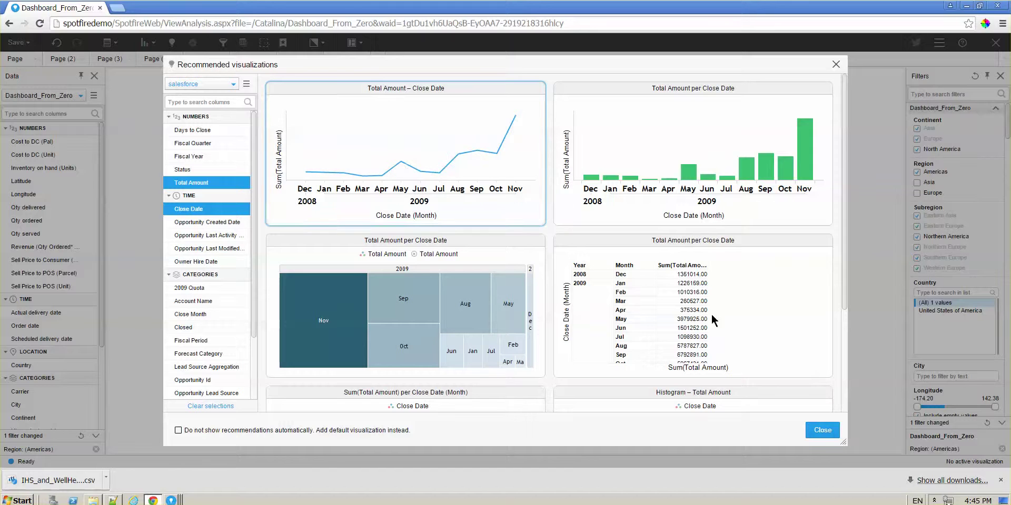
left_click(822, 430)
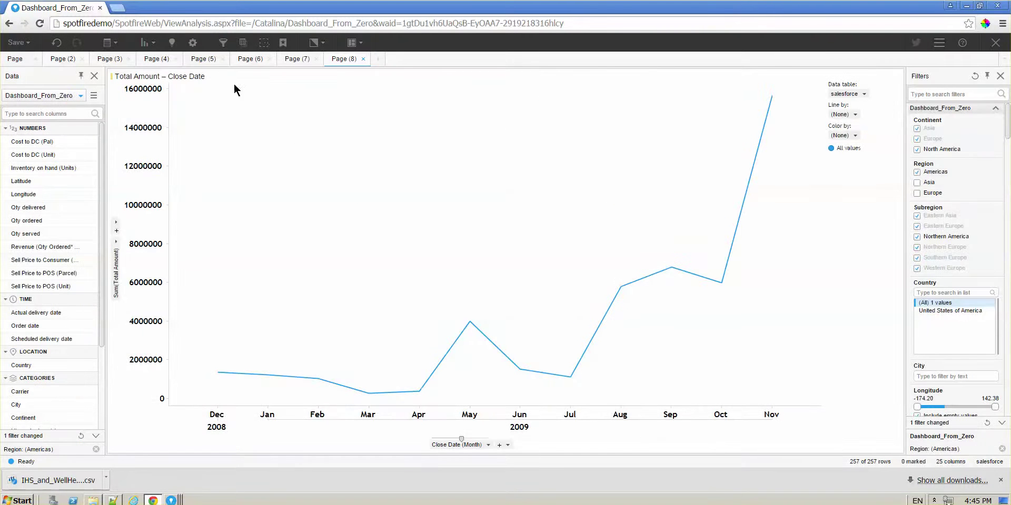
- Add the recommended Opportunity Type distribution bar chart from the salesforce data to Page (8) and hide the filters
left_click(171, 44)
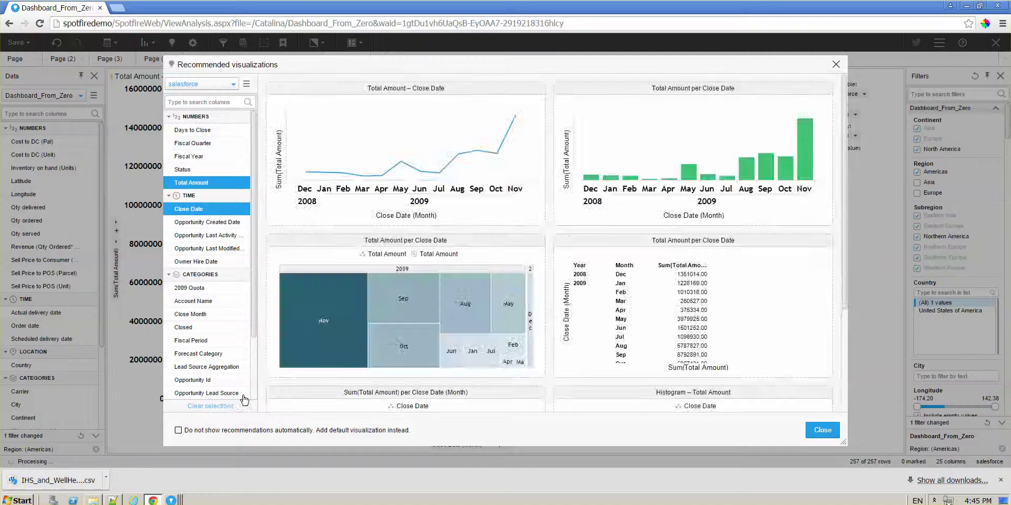
left_click(227, 409)
left_click_drag(255, 330, 252, 405)
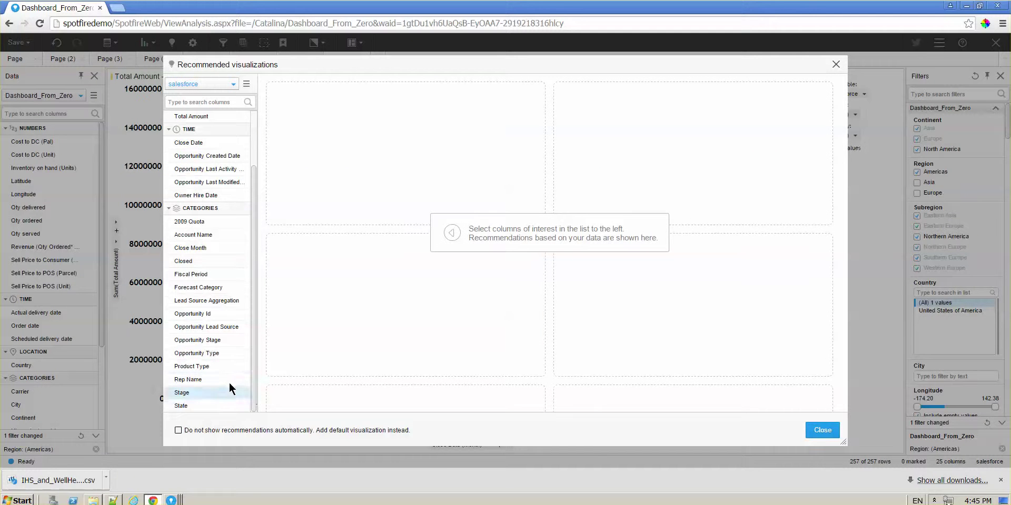
left_click(227, 355)
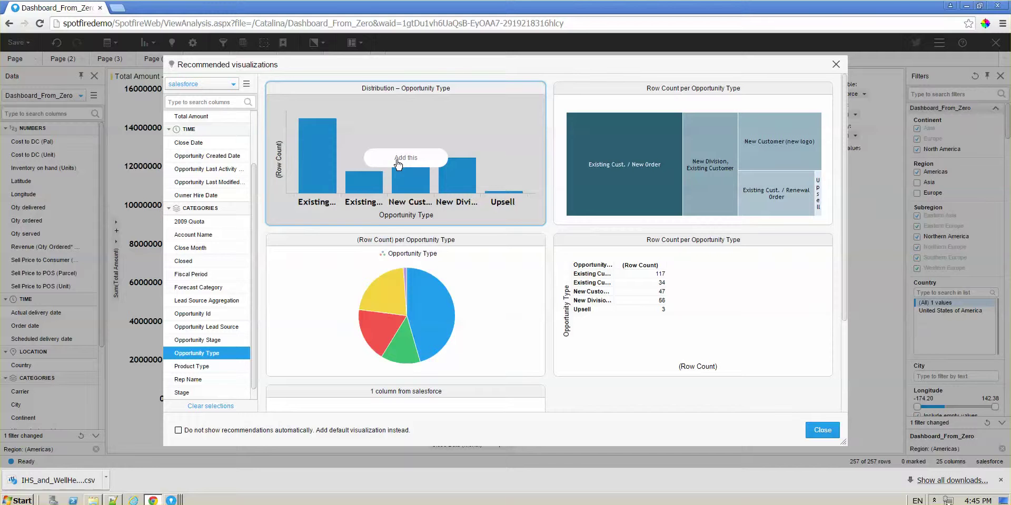
left_click(397, 162)
left_click(823, 431)
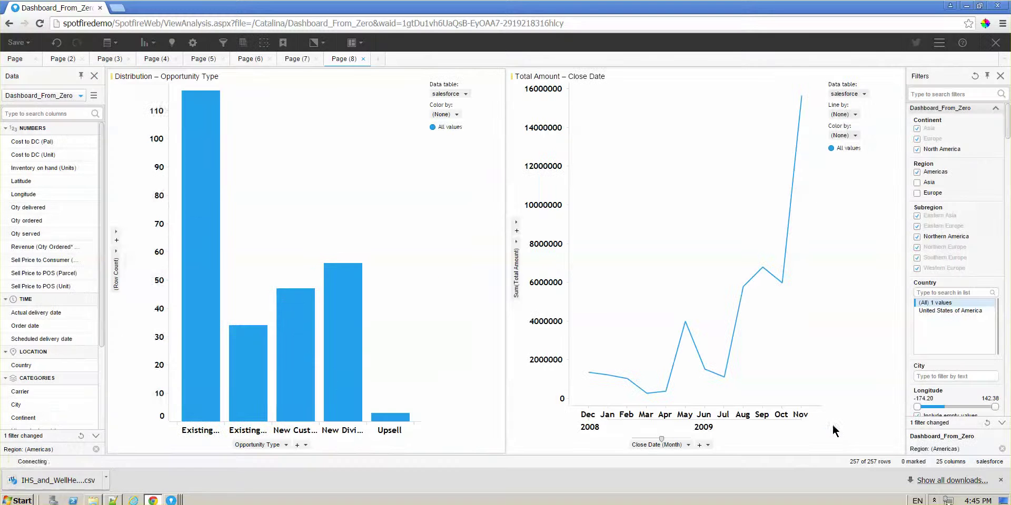
left_click(224, 44)
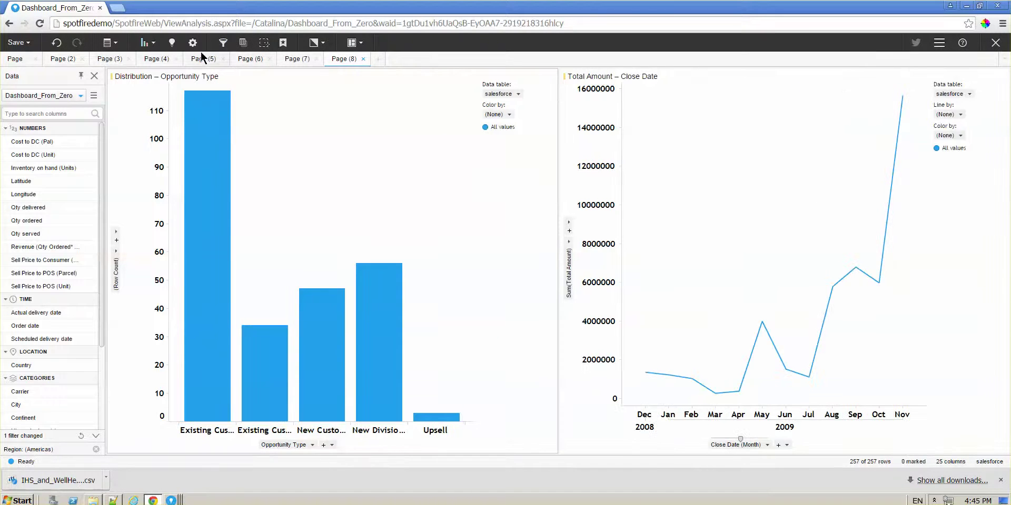
- Add the recommended pie chart of row count per Opportunity Stage to Page (8)
left_click(172, 43)
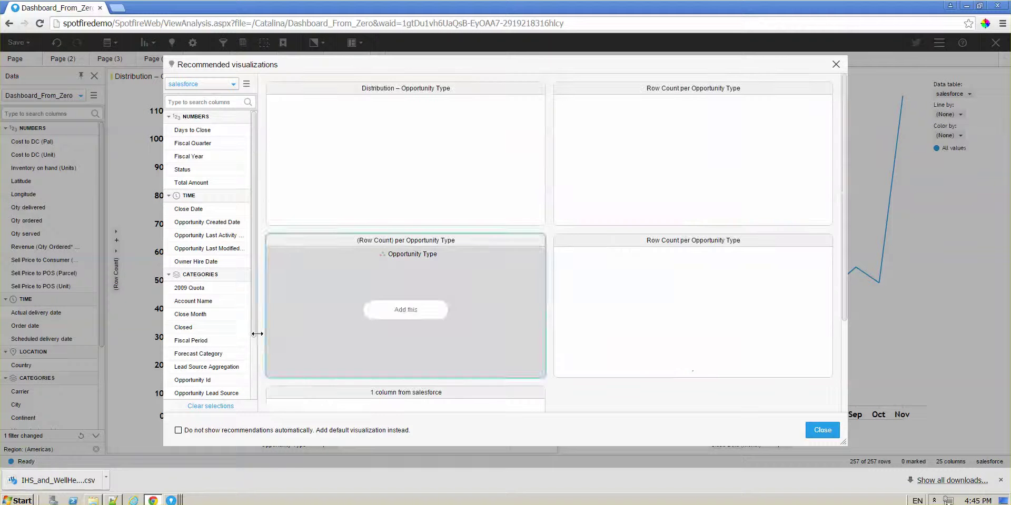
scroll(256, 334, "down", 3)
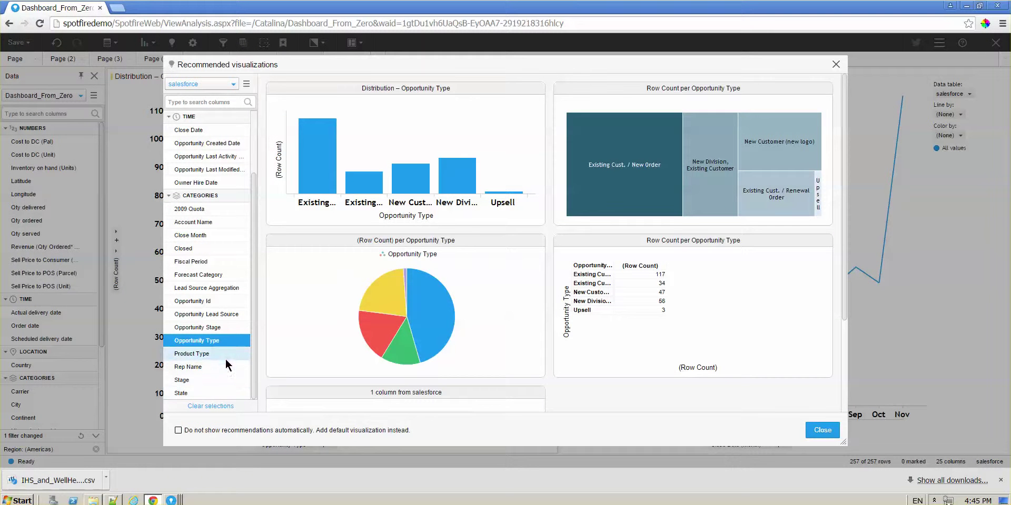
left_click(217, 329, "ctrl")
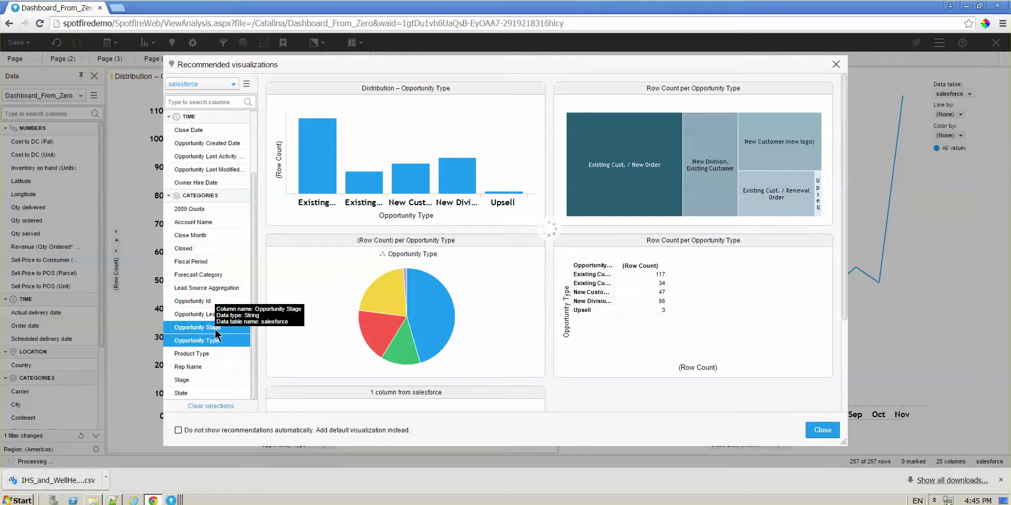
left_click(211, 345, "ctrl")
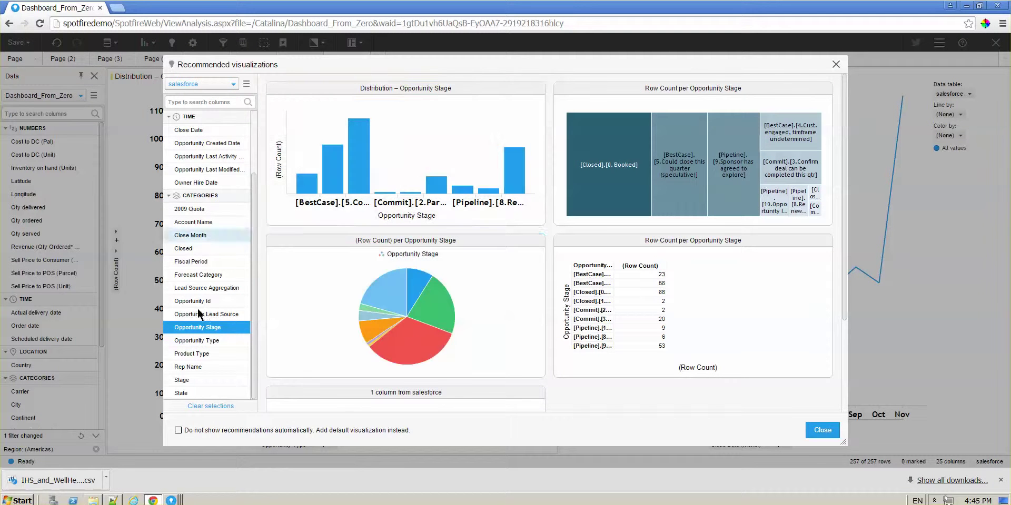
left_click(821, 430)
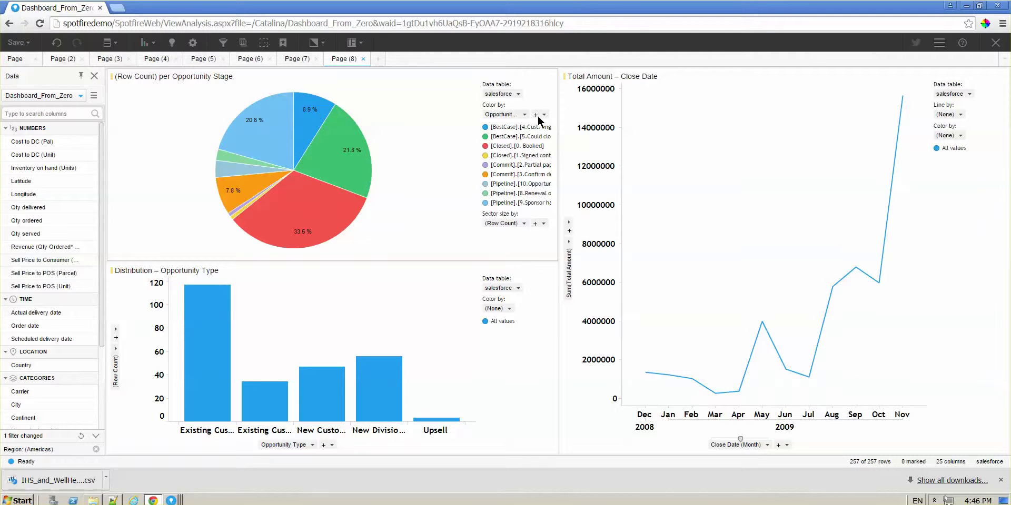
- Create Page (9) with a default bar chart and a default pie chart from Dashboard_From_Zero
left_click(380, 60)
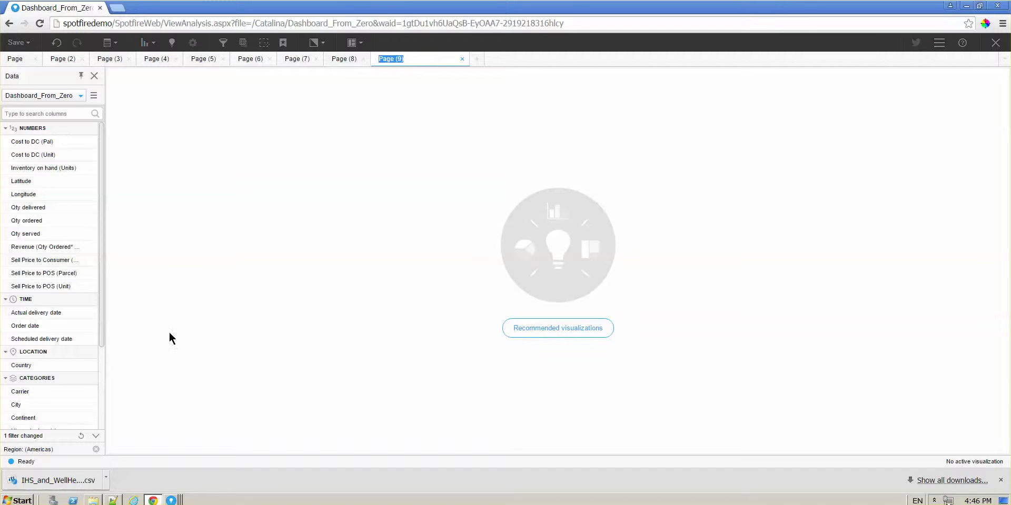
left_click(148, 42)
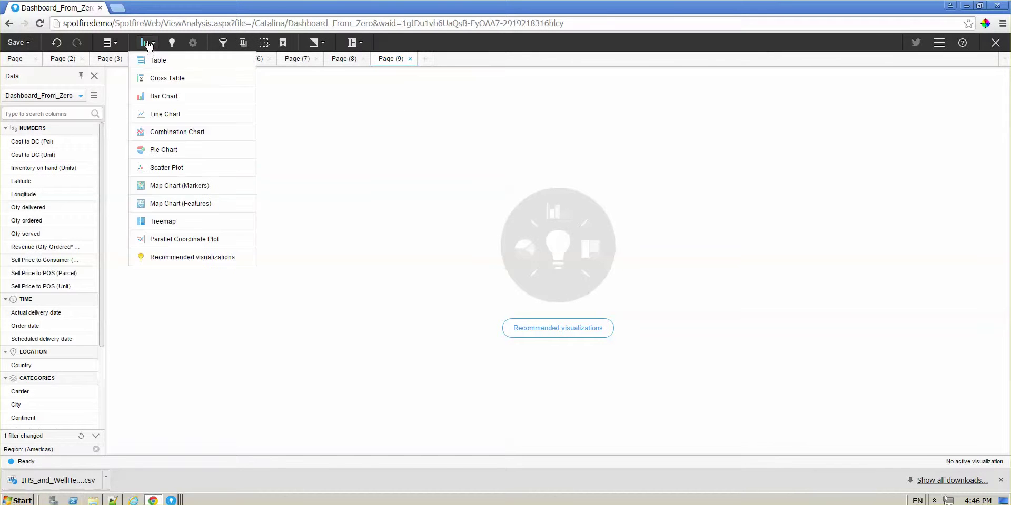
left_click(163, 97)
left_click(148, 43)
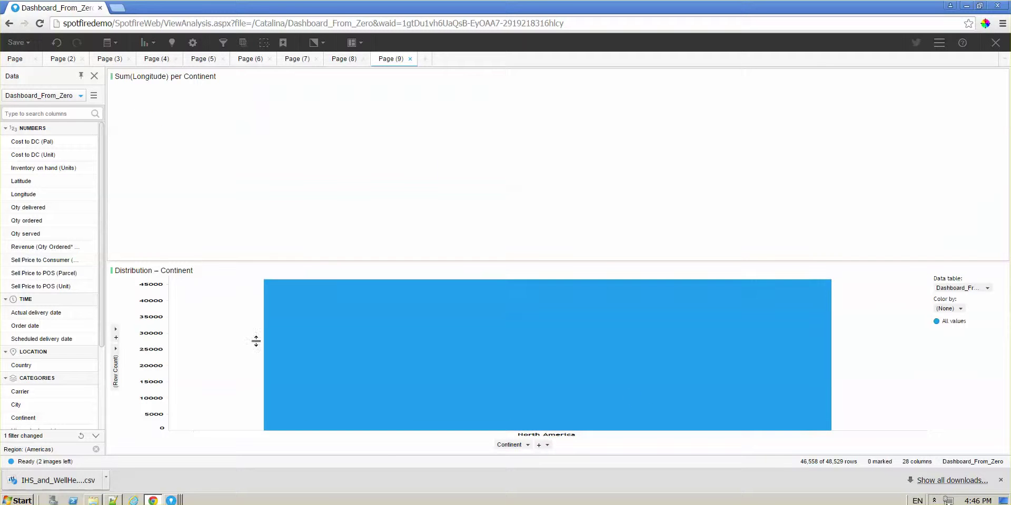
- Switch the analysis to the Dark theme and return it to the Light theme
left_click(322, 43)
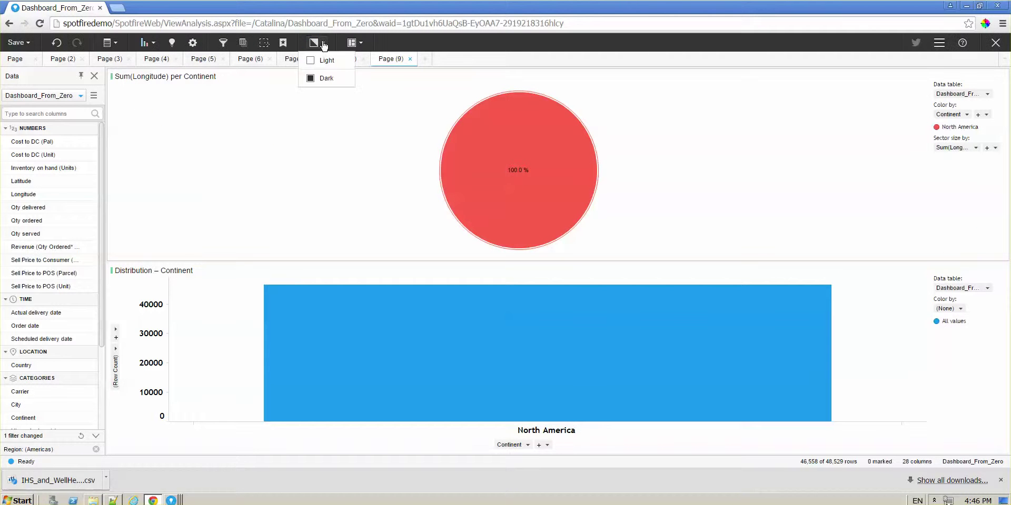
left_click(325, 78)
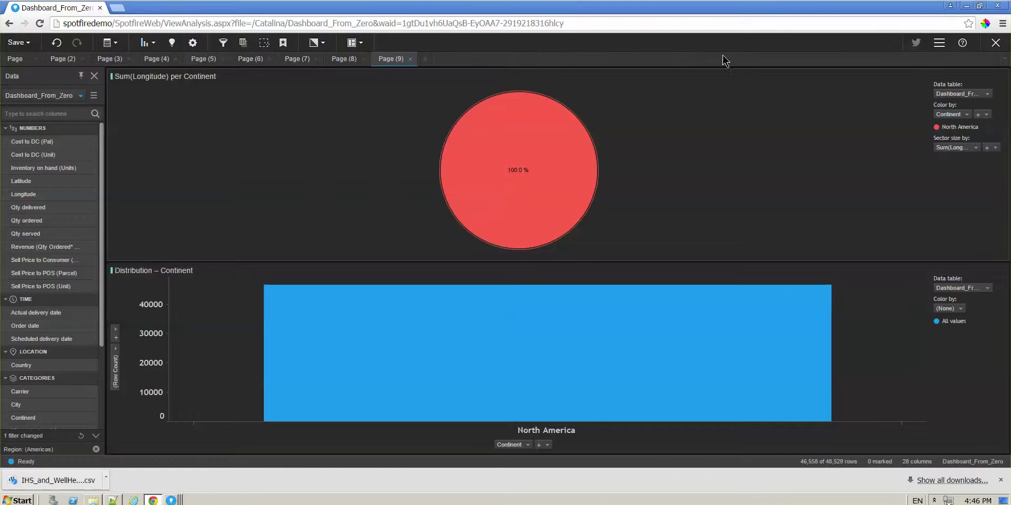
left_click(318, 43)
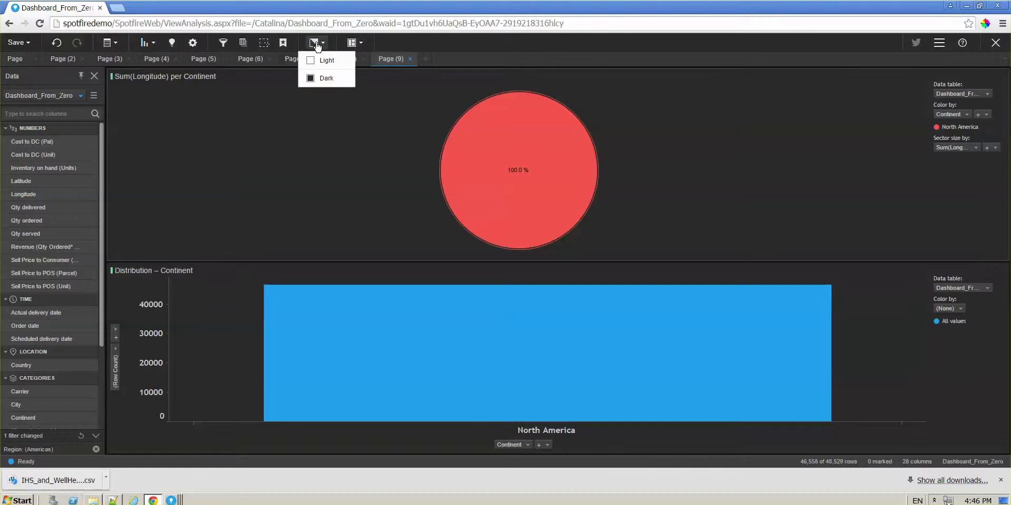
left_click(349, 76)
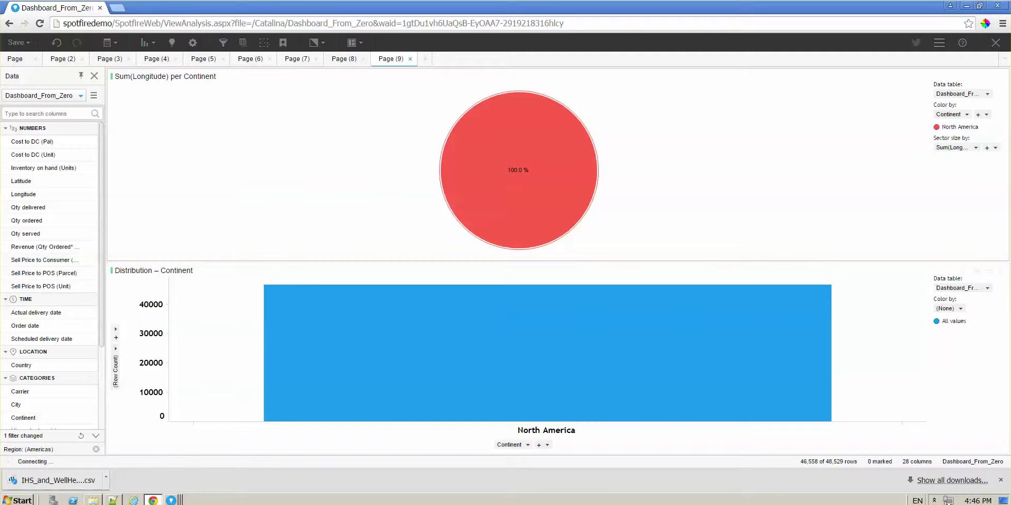
- Rearrange Page (9) so the Continent distribution bar chart stands side by side with the pie chart
left_click_drag(294, 269, 764, 187)
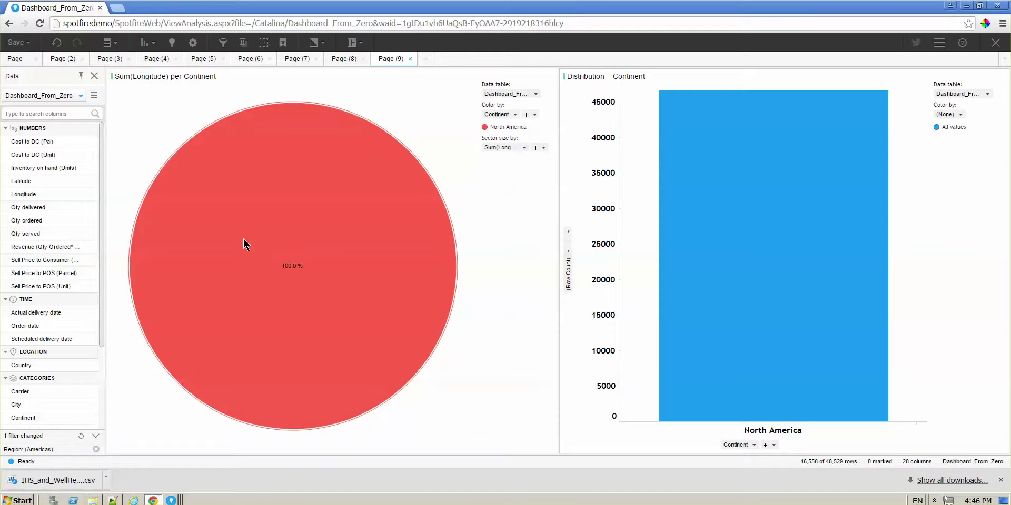
mouse_move(243, 241)
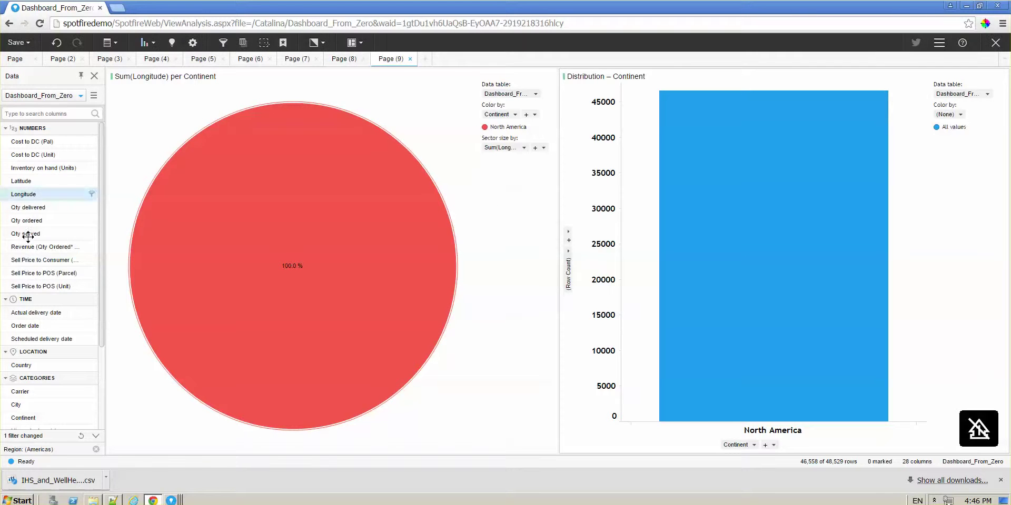
- Switch to the Dashboard_From_Zero analysis in the TIBCO Spotfire desktop client and dismiss its library publishing dialog
left_click(170, 499)
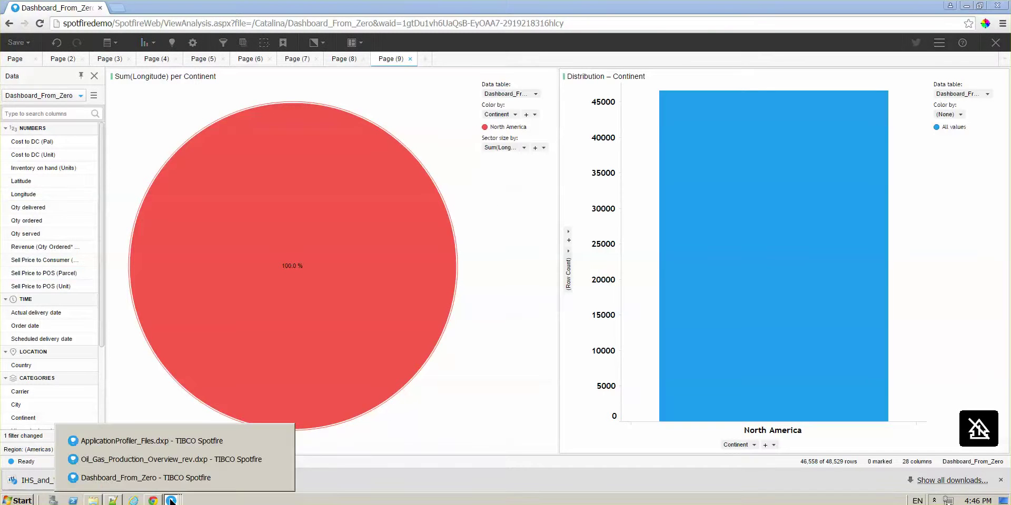
left_click(169, 477)
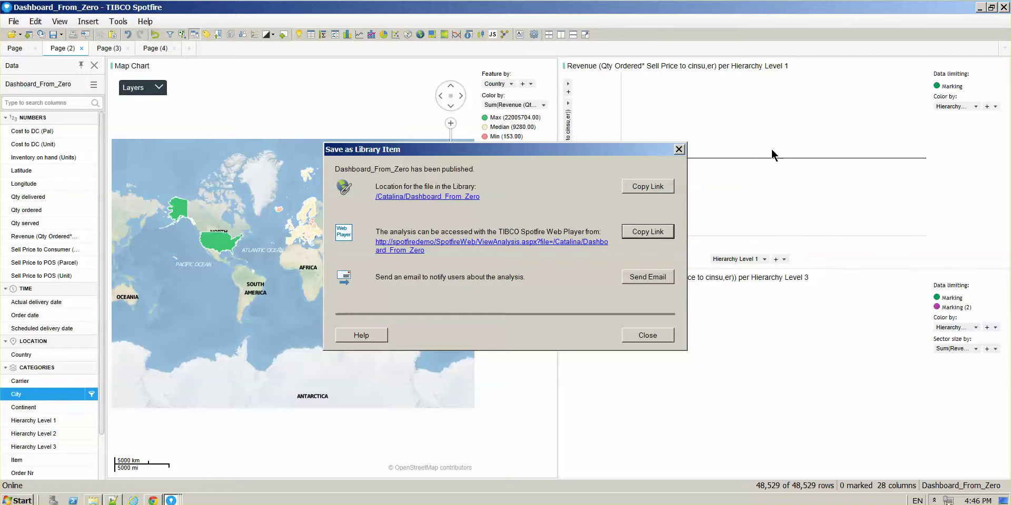
left_click(664, 335)
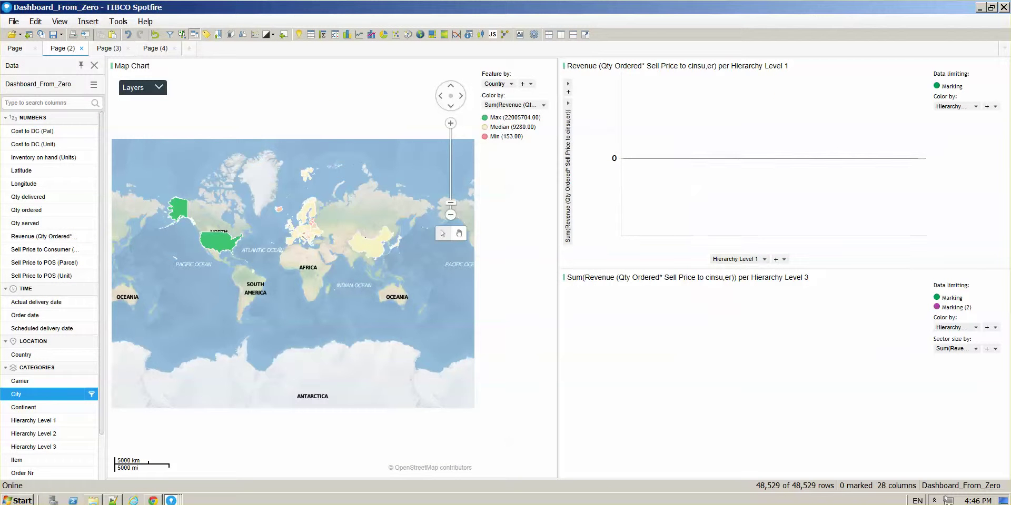